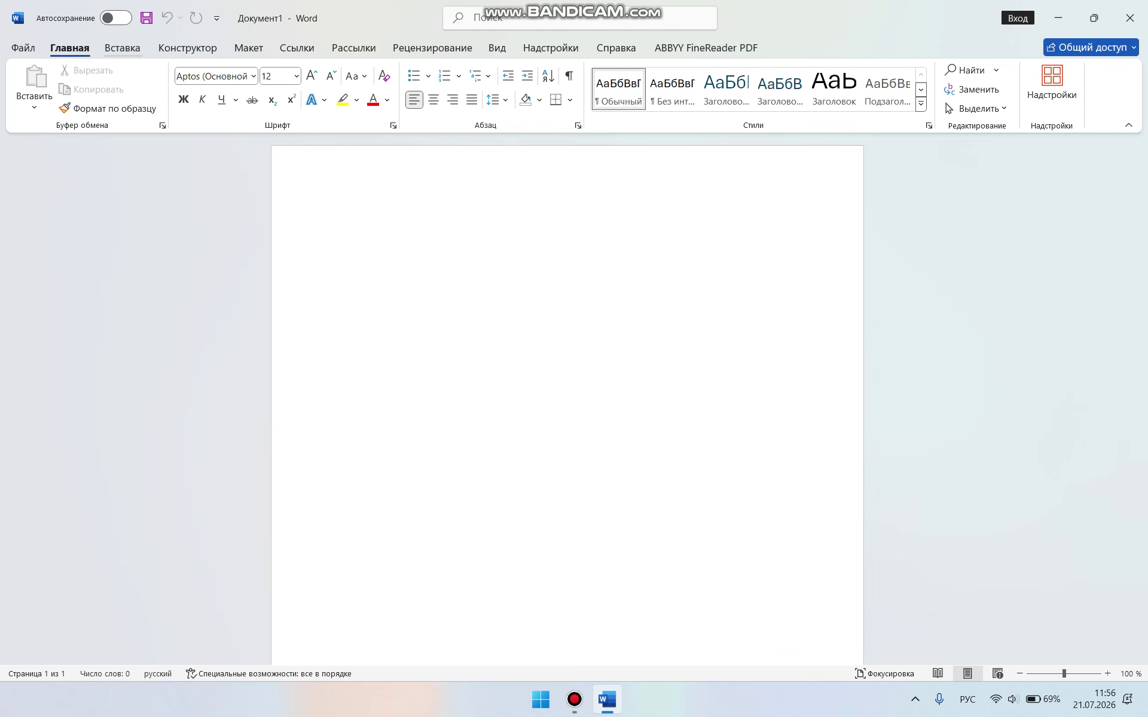
- Insert the built-in "Остин" cover page into the blank document
{"action": "left_click", "coordinate": [122, 48]}
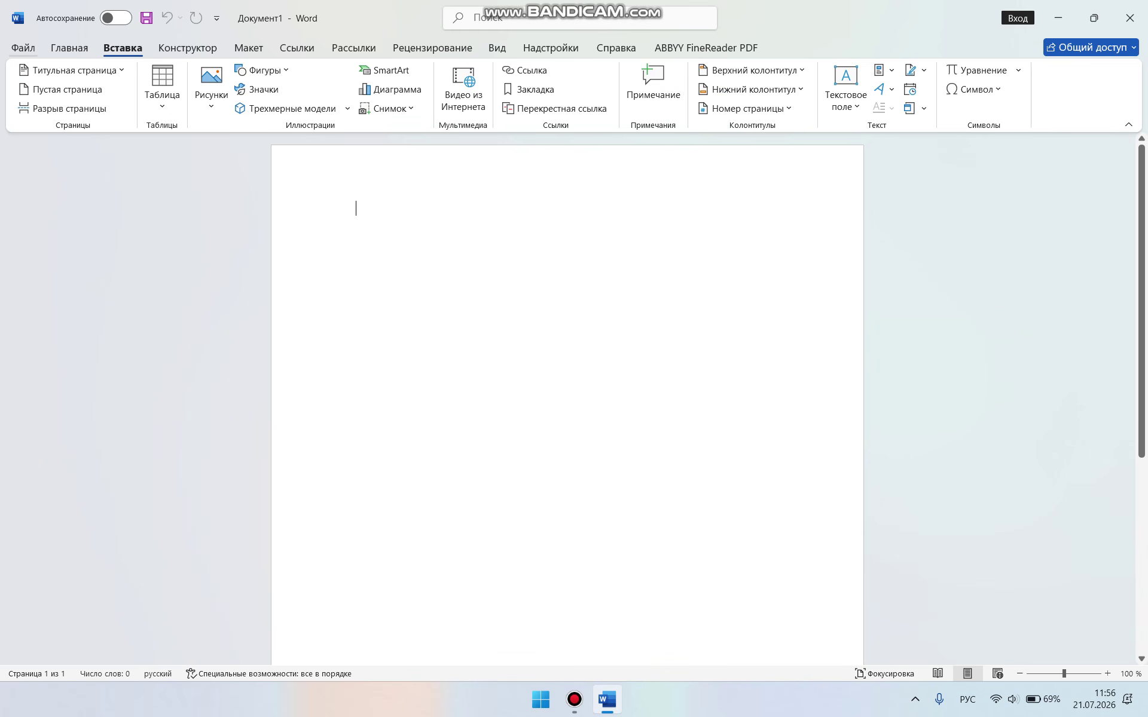
{"action": "key", "text": "super+shift+s"}
{"action": "left_click_drag", "start_coordinate": [9, 56], "coordinate": [137, 132]}
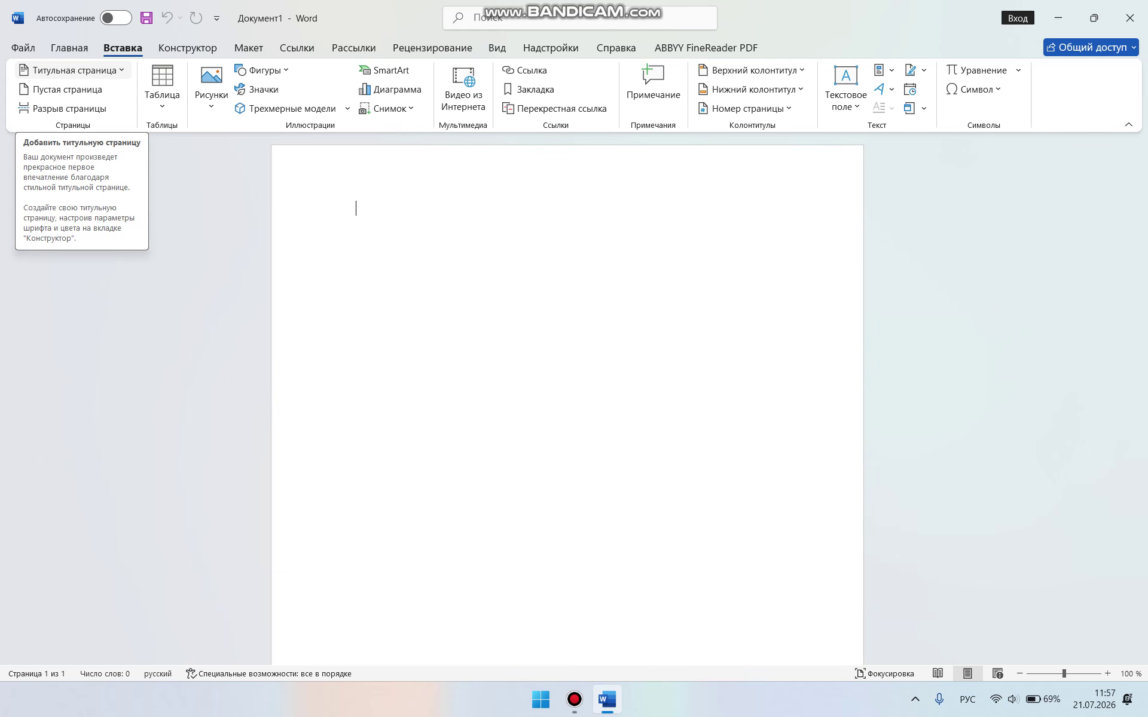
{"action": "left_click", "coordinate": [72, 70]}
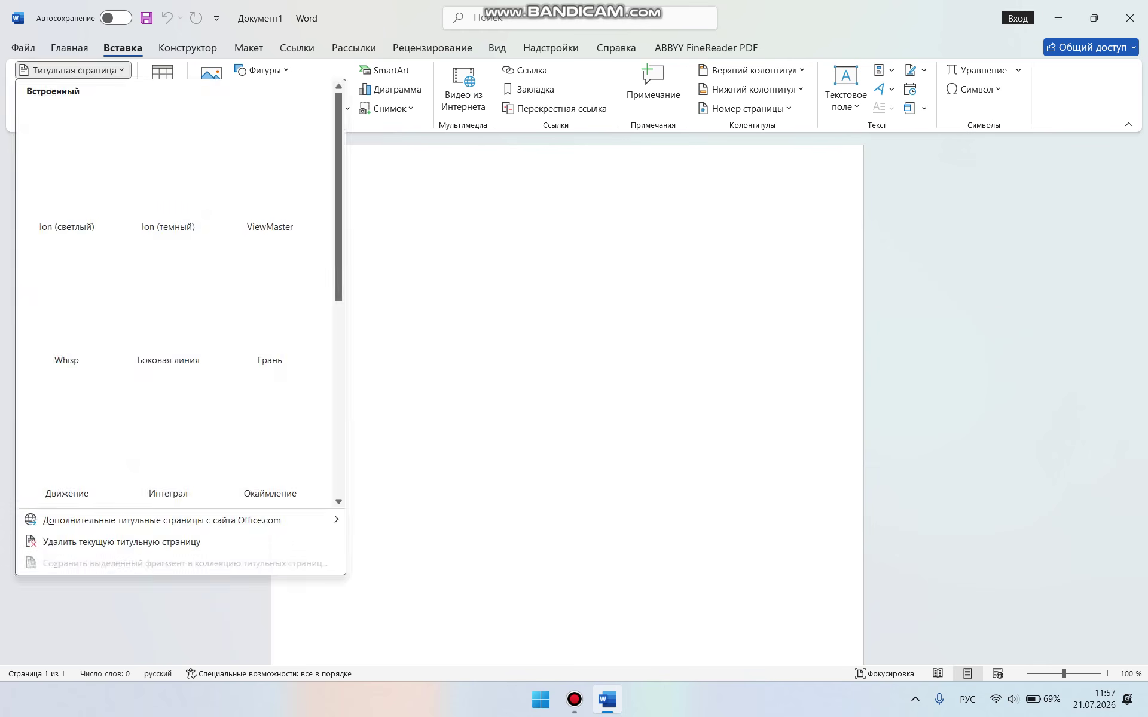
{"action": "scroll", "coordinate": [169, 302], "scroll_direction": "down", "scroll_amount": 5}
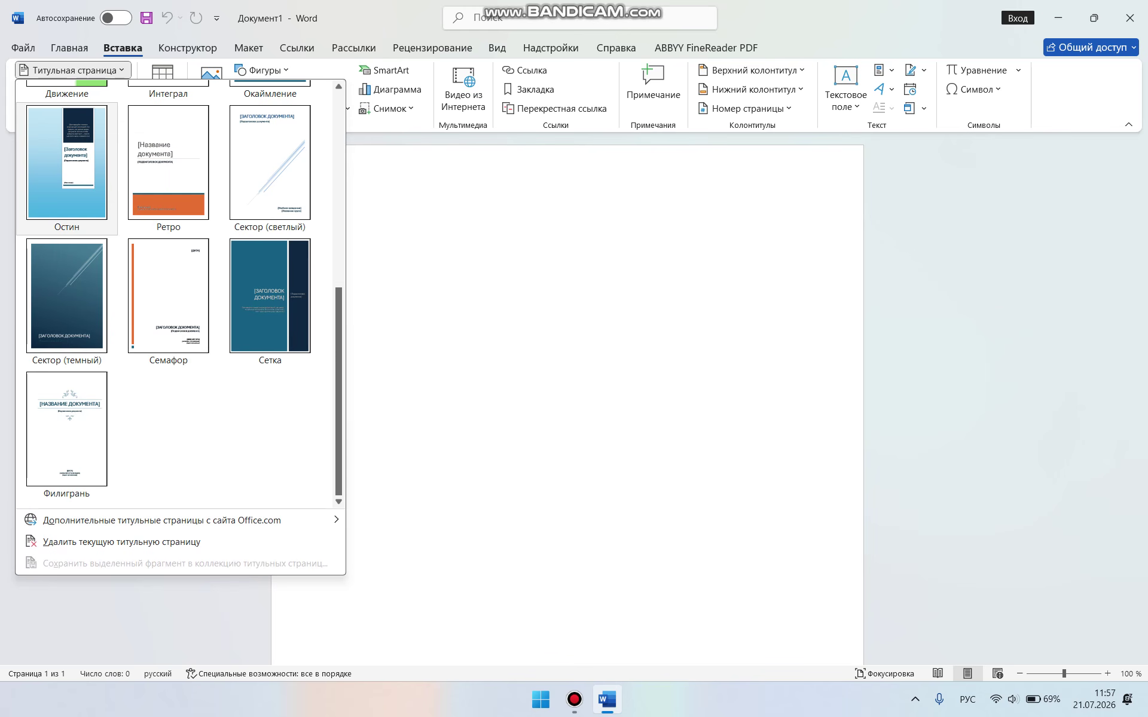
{"action": "left_click", "coordinate": [66, 161]}
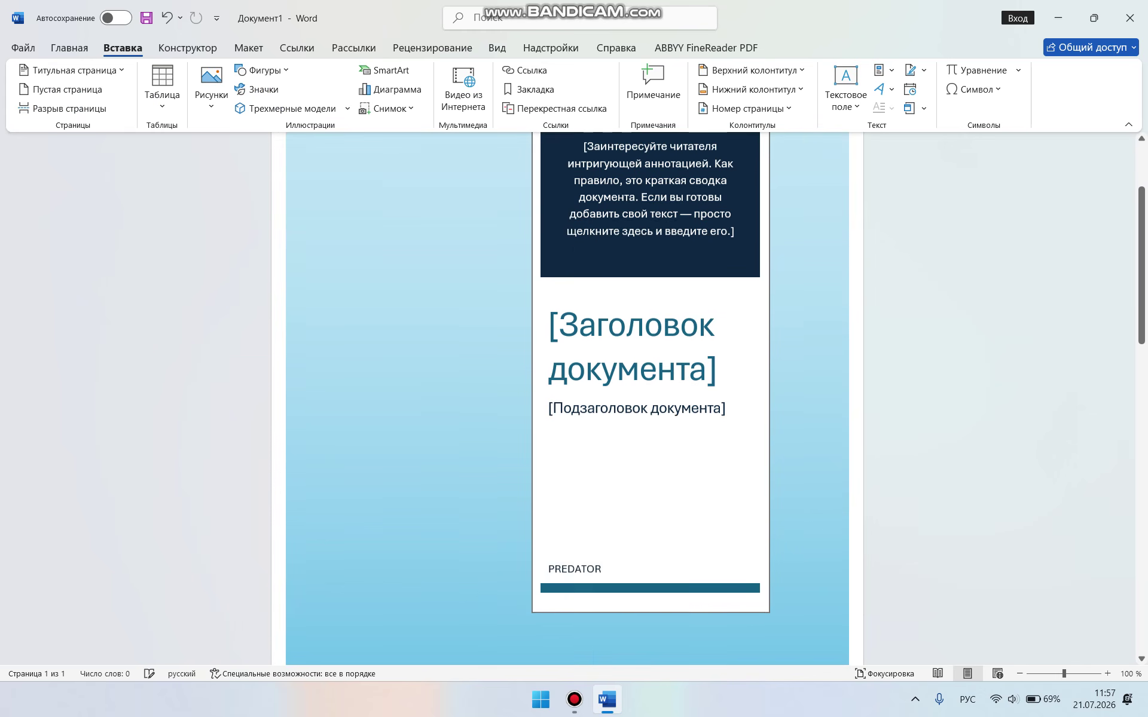
- Delete the title and subtitle placeholders from the cover page's white area
{"action": "left_click_drag", "start_coordinate": [553, 362], "coordinate": [735, 447]}
{"action": "key", "text": "Delete"}
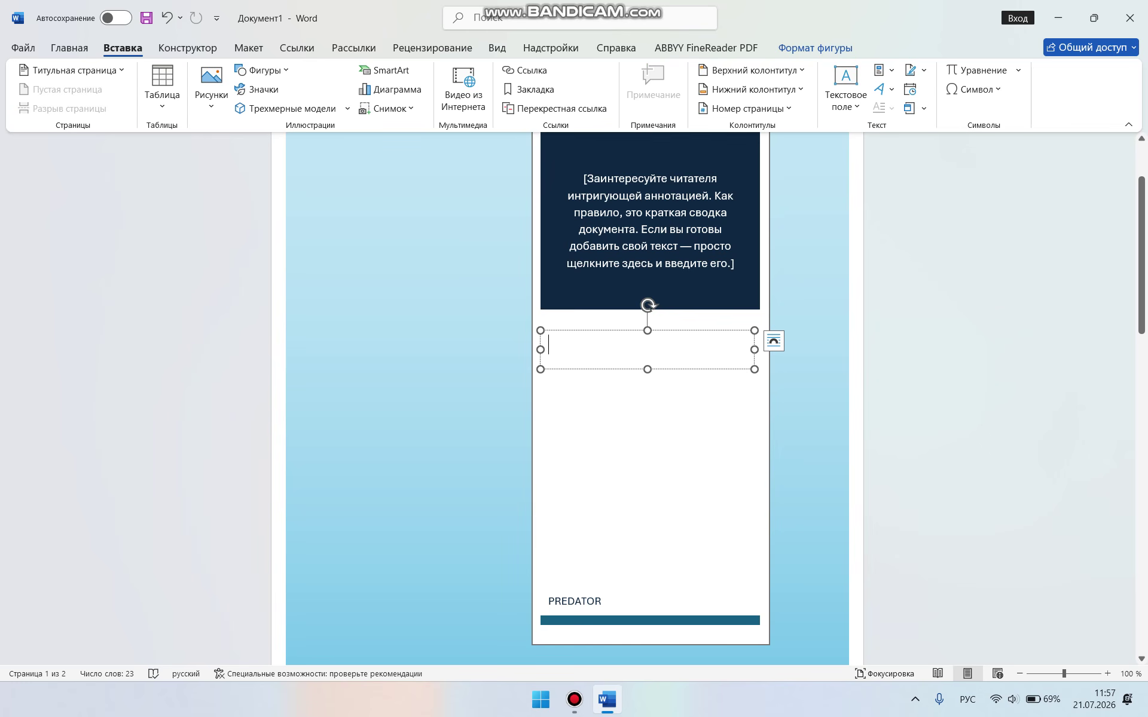
{"action": "type", "text": "Елфдш"}
{"action": "type", "text": "атш"}
{"action": "key", "text": "BackSpace"}
{"action": "type", "text": "щьф"}
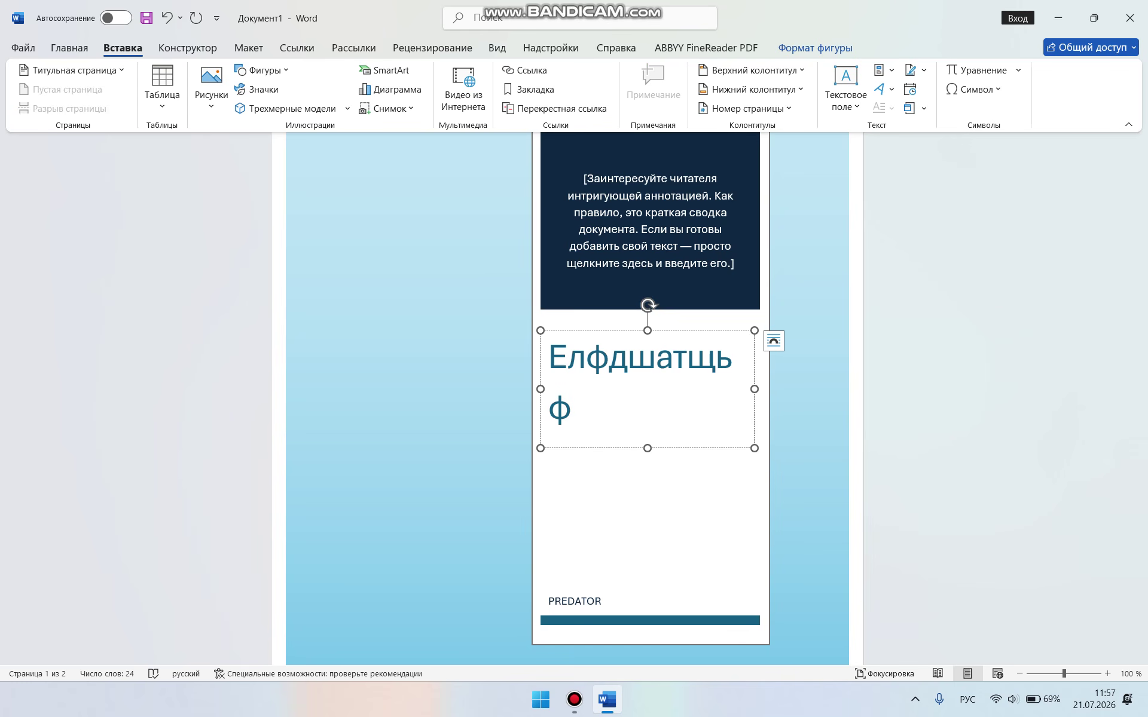
{"action": "key", "text": "BackSpace"}
{"action": "key", "text": "BackSpace"}
{"action": "key", "text": "BackSpace"}
{"action": "key", "text": "BackSpace"}
{"action": "key", "text": "BackSpace"}
{"action": "key", "text": "BackSpace"}
{"action": "key", "text": "BackSpace"}
{"action": "key", "text": "BackSpace"}
{"action": "key", "text": "BackSpace"}
{"action": "key", "text": "BackSpace"}
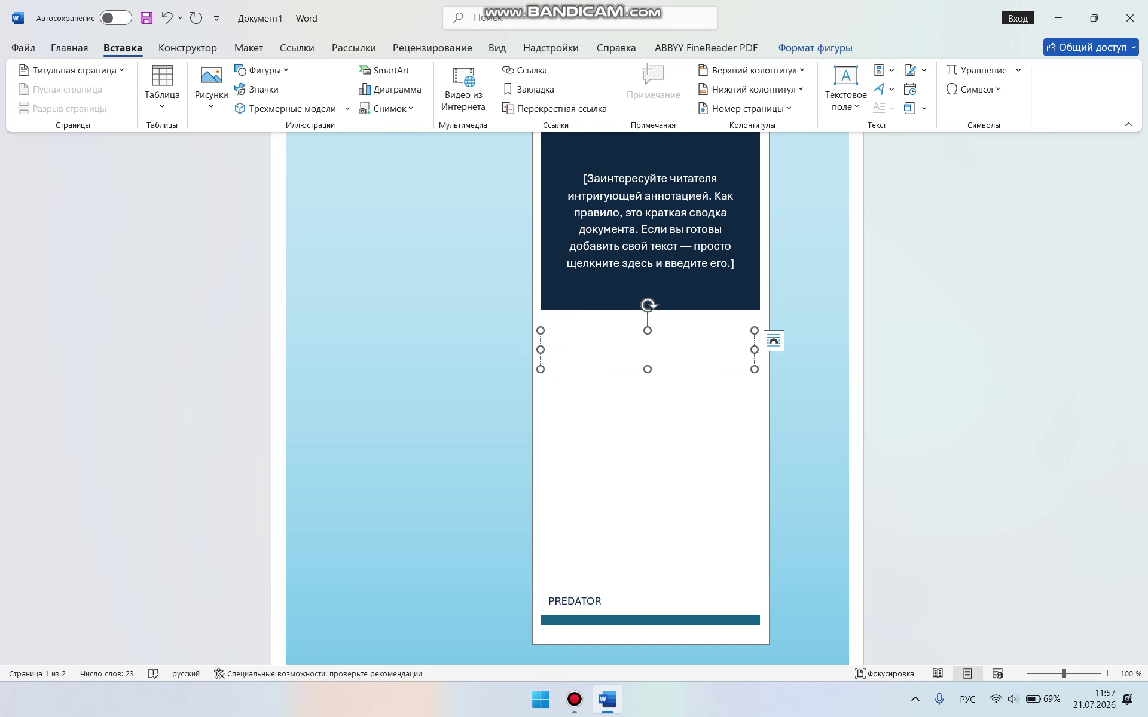
- Switch the input language to English and enter the cover title "Taklifnoma", indented from the start of its line
{"action": "key", "text": "alt+shift"}
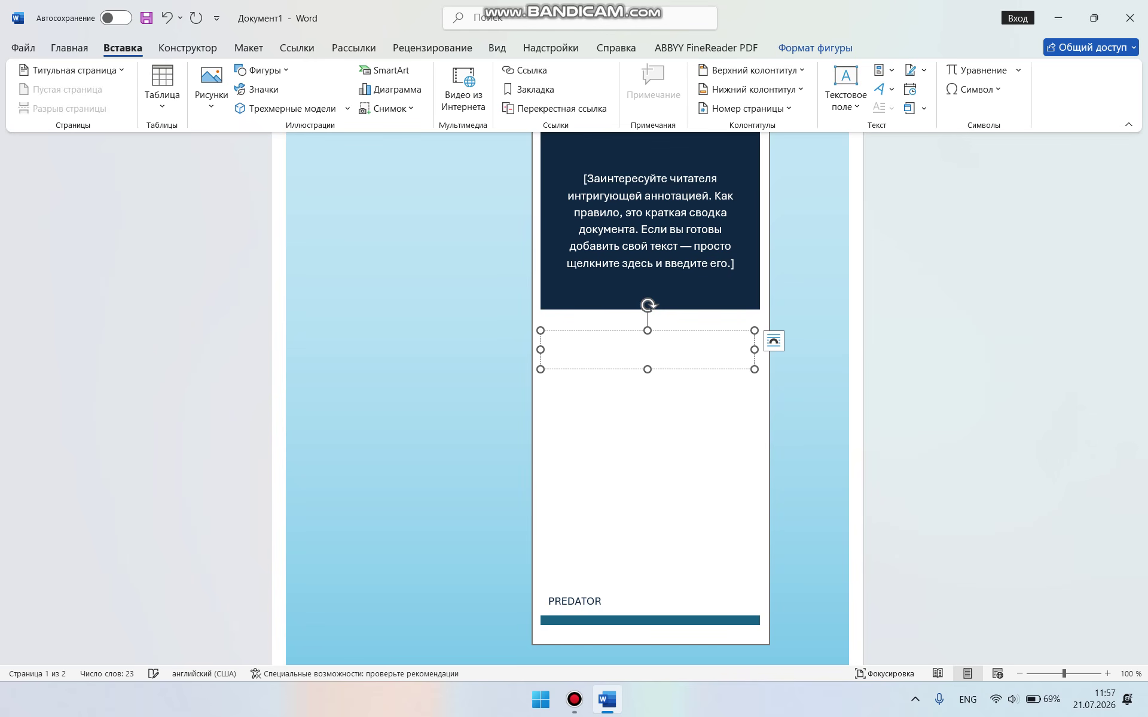
{"action": "type", "text": "taklifnoma"}
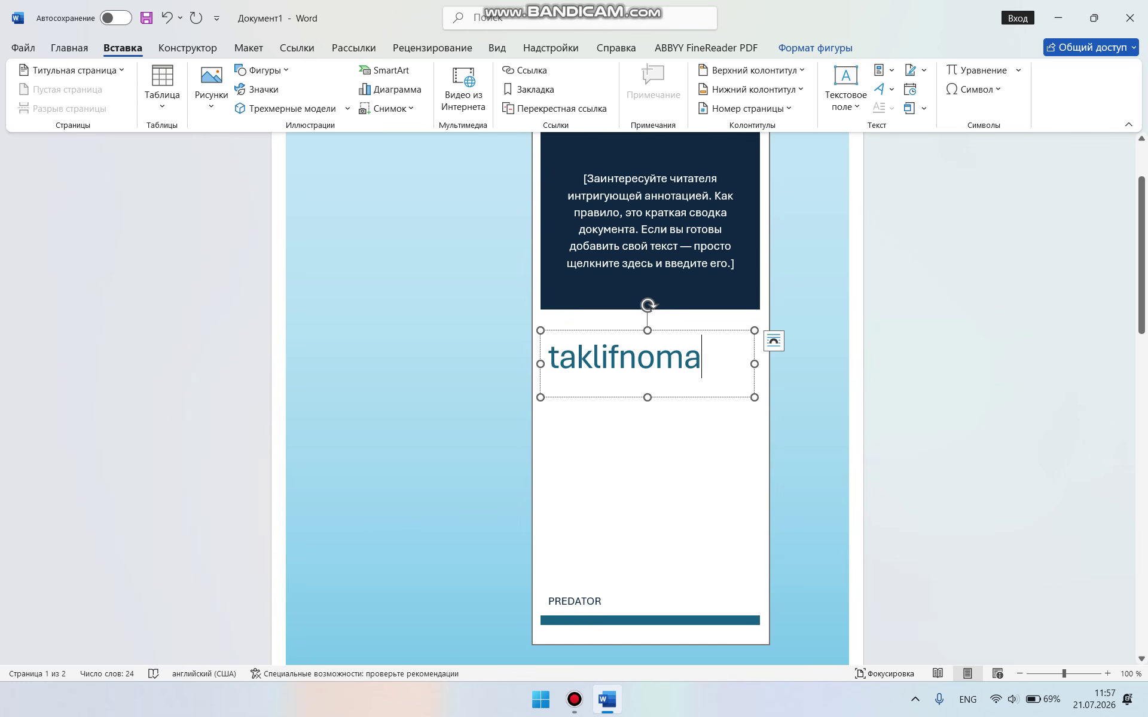
{"action": "left_click", "coordinate": [548, 358]}
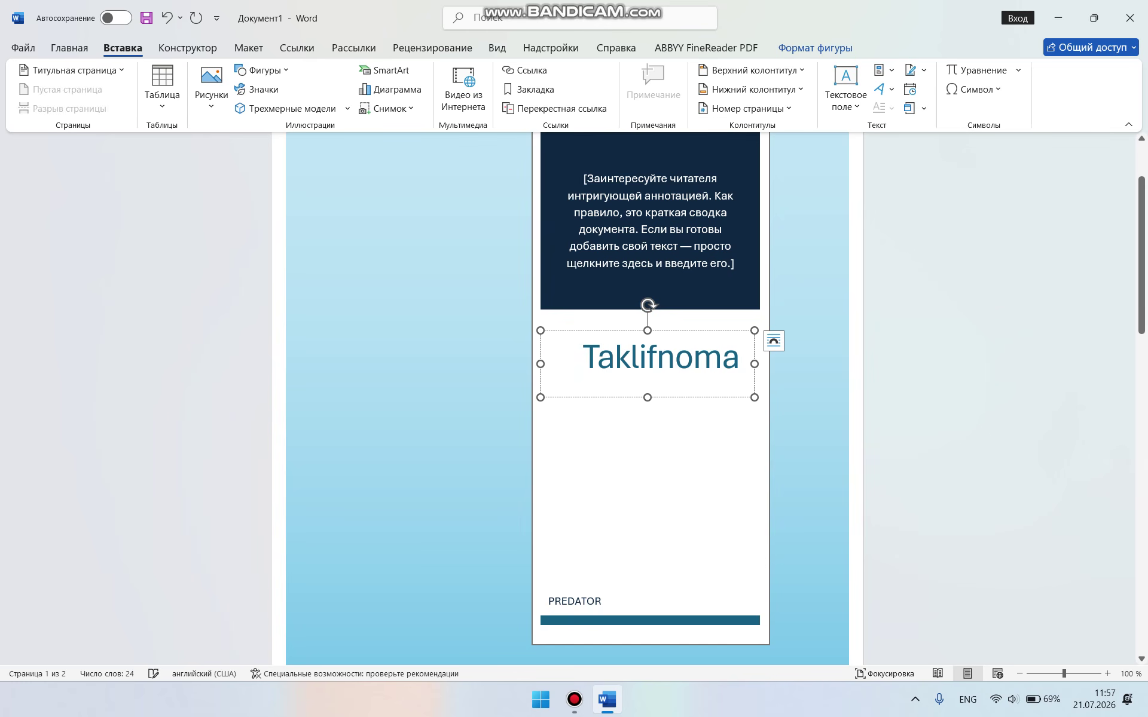
- Replace the annotation placeholder in the dark blue block with "Assalomu aleykum"
{"action": "left_click", "coordinate": [650, 221]}
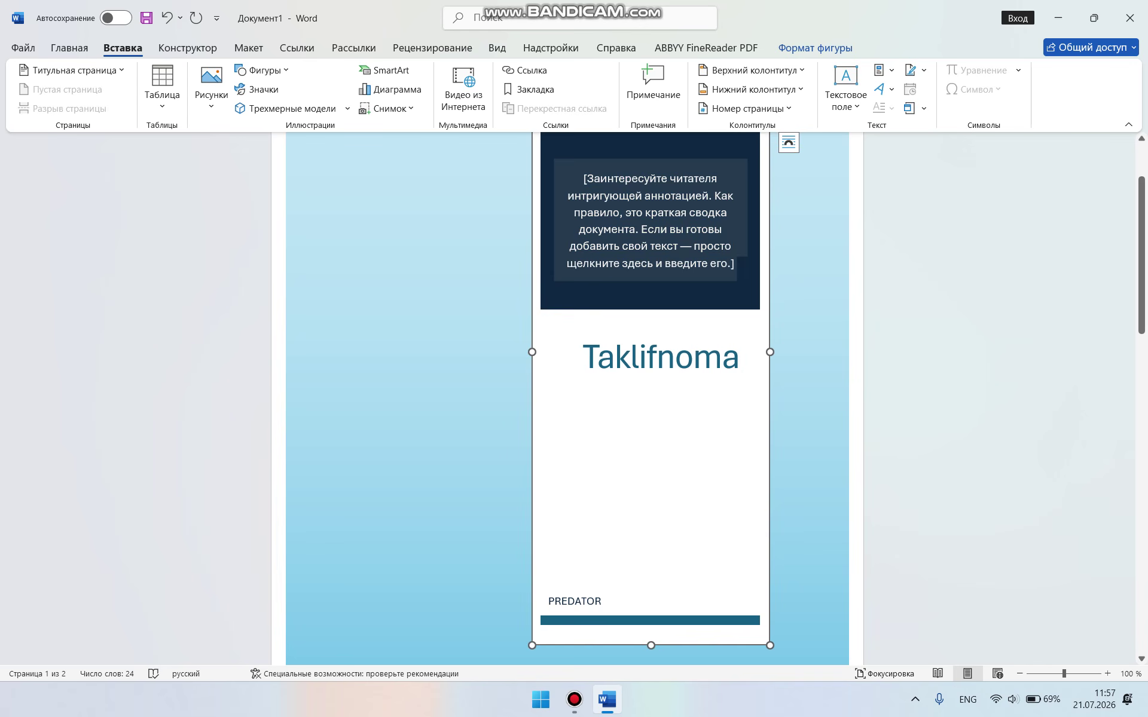
{"action": "left_click", "coordinate": [649, 221]}
{"action": "key", "text": "Delete"}
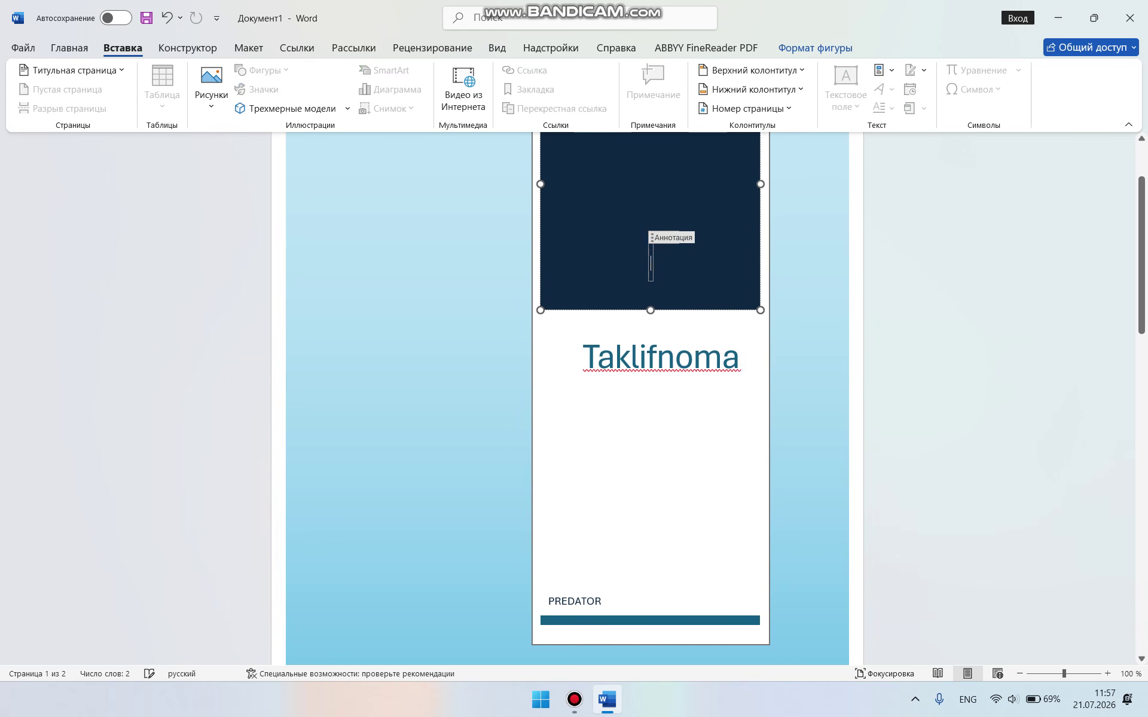
{"action": "scroll", "coordinate": [649, 287], "scroll_direction": "up", "scroll_amount": 2}
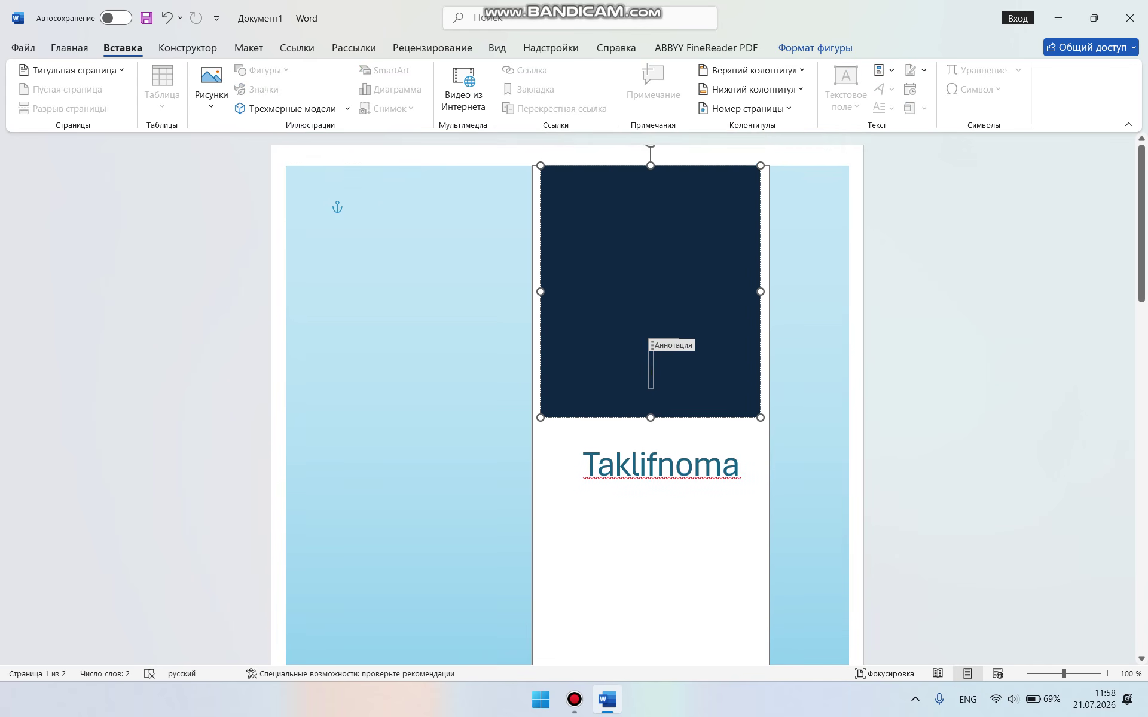
{"action": "double_click", "coordinate": [650, 286]}
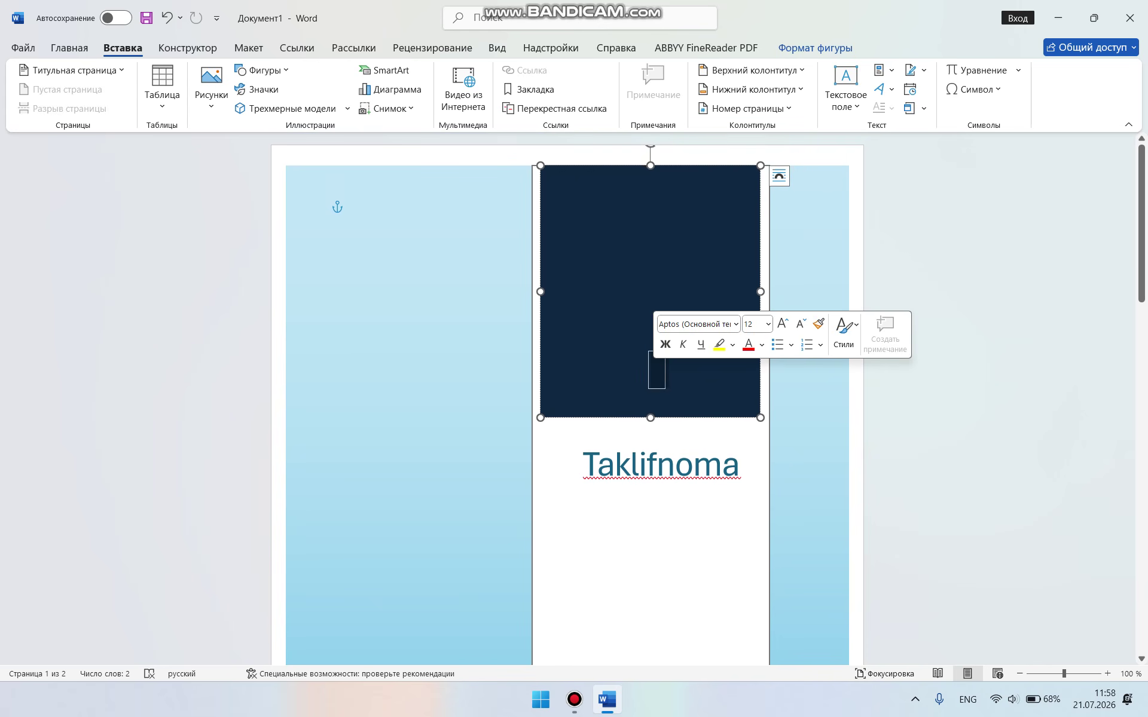
{"action": "type", "text": "assalomu aleykum"}
- Replace the author field near the bottom of the cover page with the author's first name
{"action": "scroll", "coordinate": [567, 395], "scroll_direction": "down", "scroll_amount": 3}
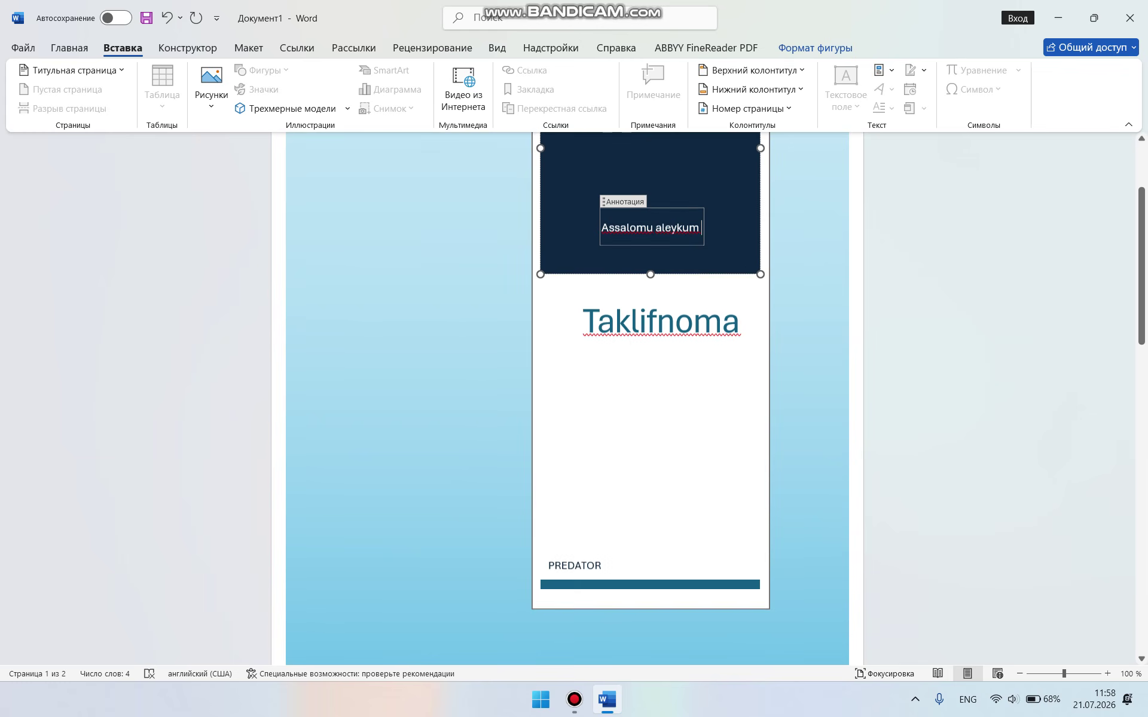
{"action": "scroll", "coordinate": [566, 394], "scroll_direction": "down", "scroll_amount": 1}
{"action": "left_click", "coordinate": [579, 529]}
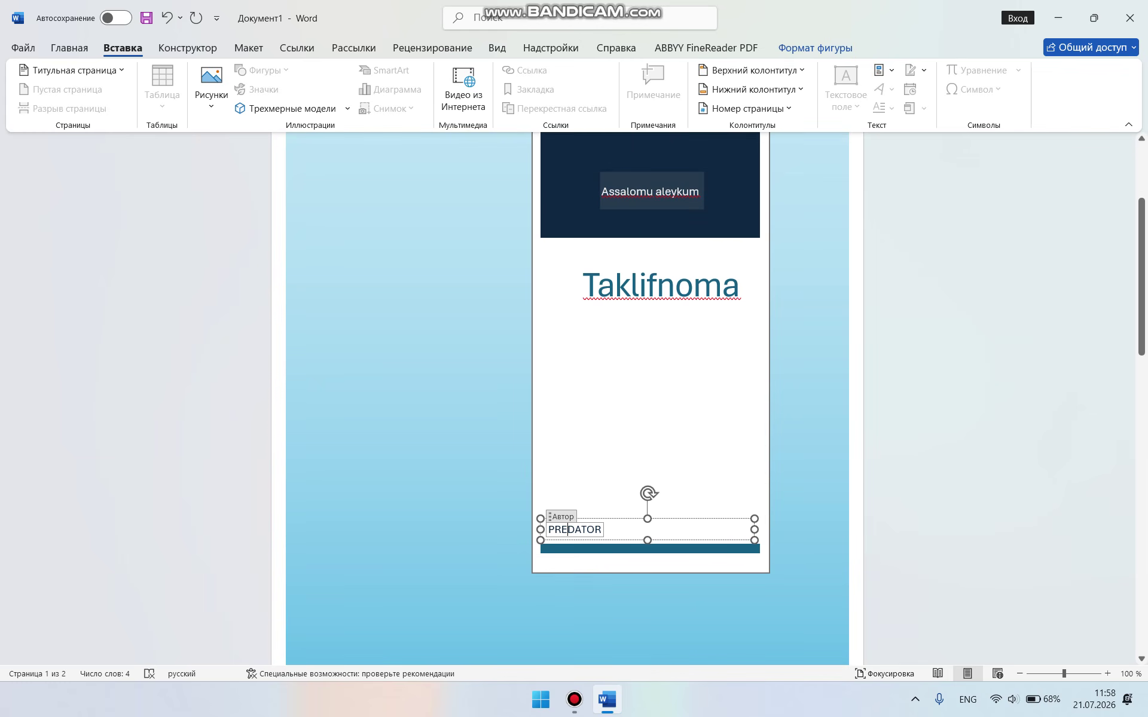
{"action": "key", "text": "BackSpace"}
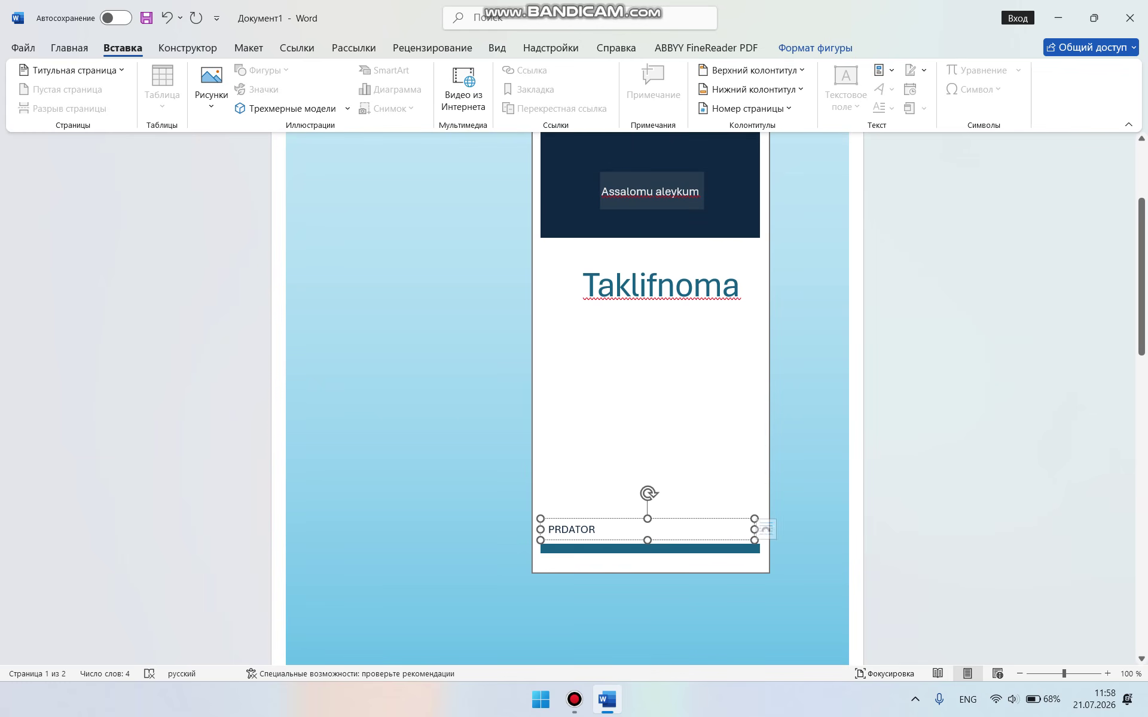
{"action": "double_click", "coordinate": [571, 530]}
{"action": "key", "text": "BackSpace"}
{"action": "type", "text": "Yo"}
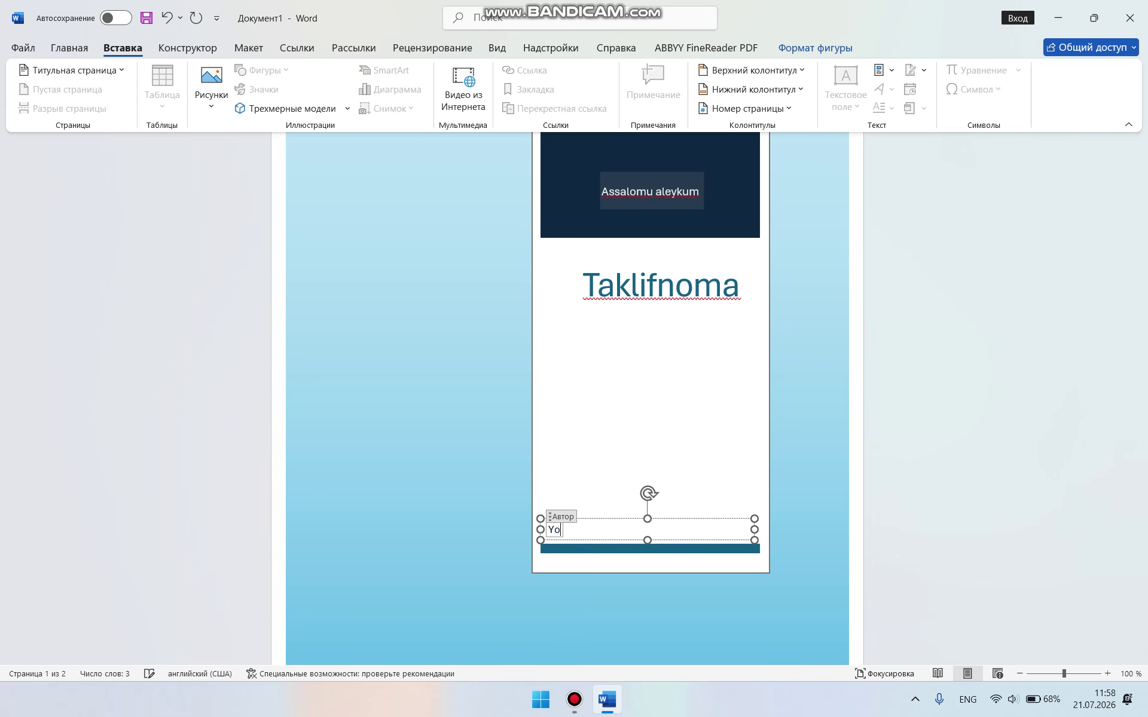
{"action": "type", "text": "dgorbek"}
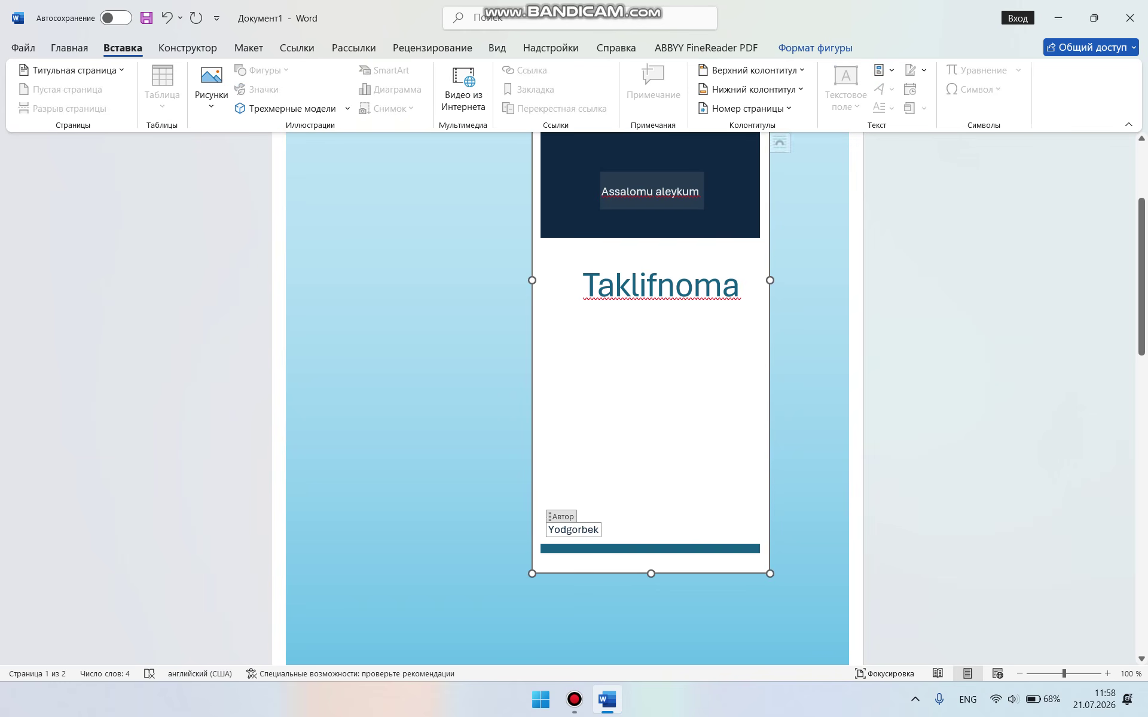
{"action": "key", "text": "Escape"}
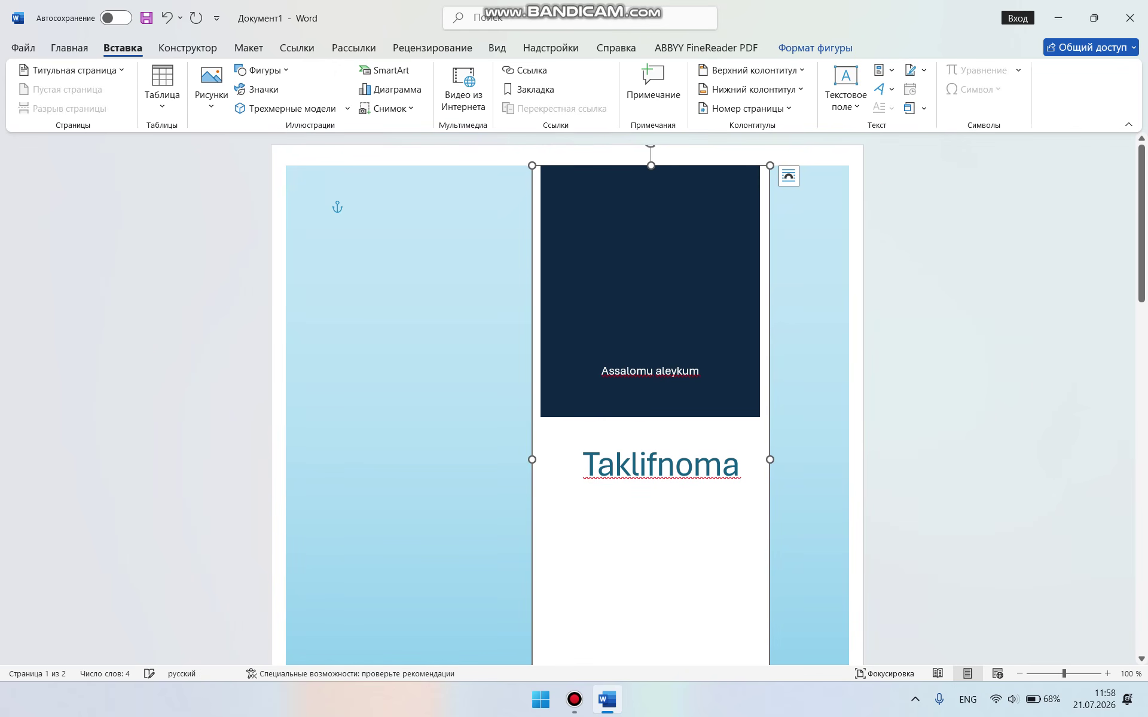
- Place the text cursor inside the cover page's blue gradient background shape
{"action": "left_click", "coordinate": [307, 556]}
{"action": "scroll", "coordinate": [307, 418], "scroll_direction": "down", "scroll_amount": 3}
{"action": "scroll", "coordinate": [307, 341], "scroll_direction": "down", "scroll_amount": 2}
{"action": "scroll", "coordinate": [307, 340], "scroll_direction": "up", "scroll_amount": 5}
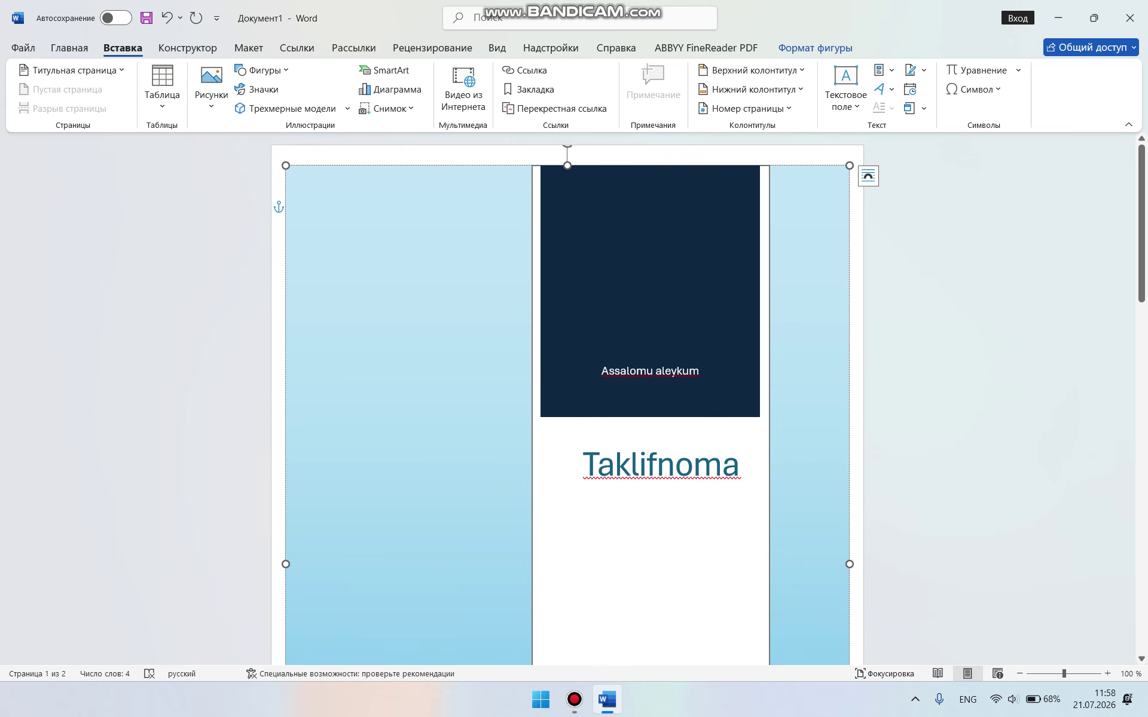
{"action": "scroll", "coordinate": [566, 395], "scroll_direction": "down", "scroll_amount": 2}
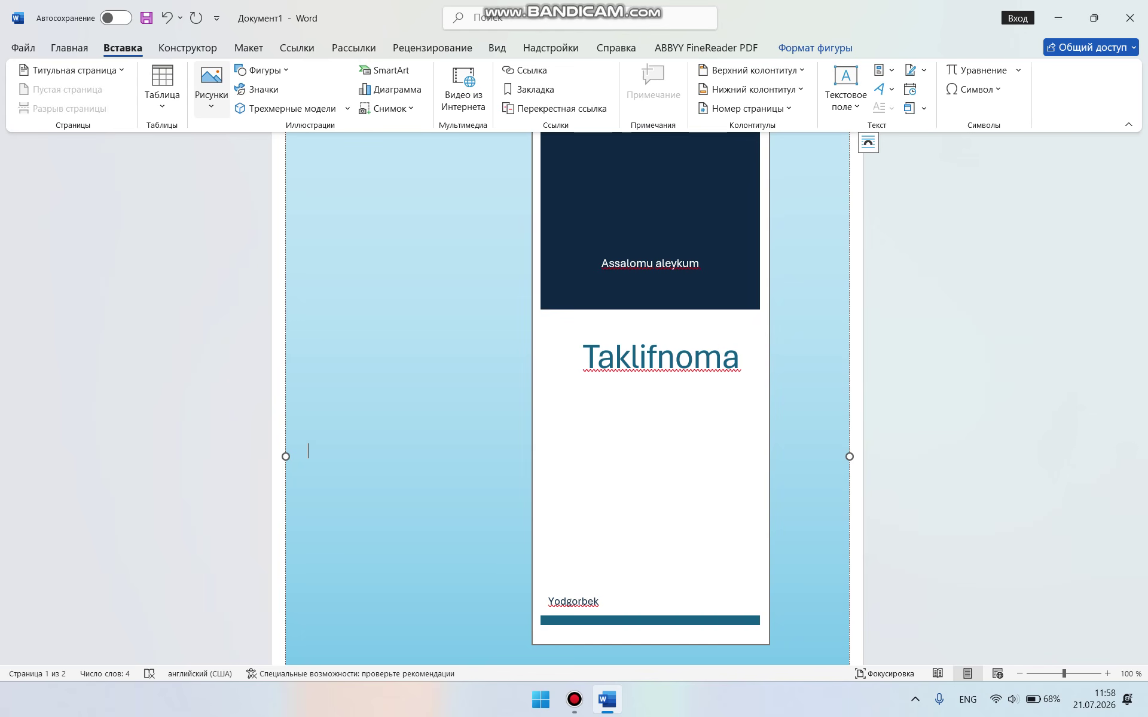
{"action": "left_click", "coordinate": [211, 86]}
{"action": "left_click", "coordinate": [308, 451]}
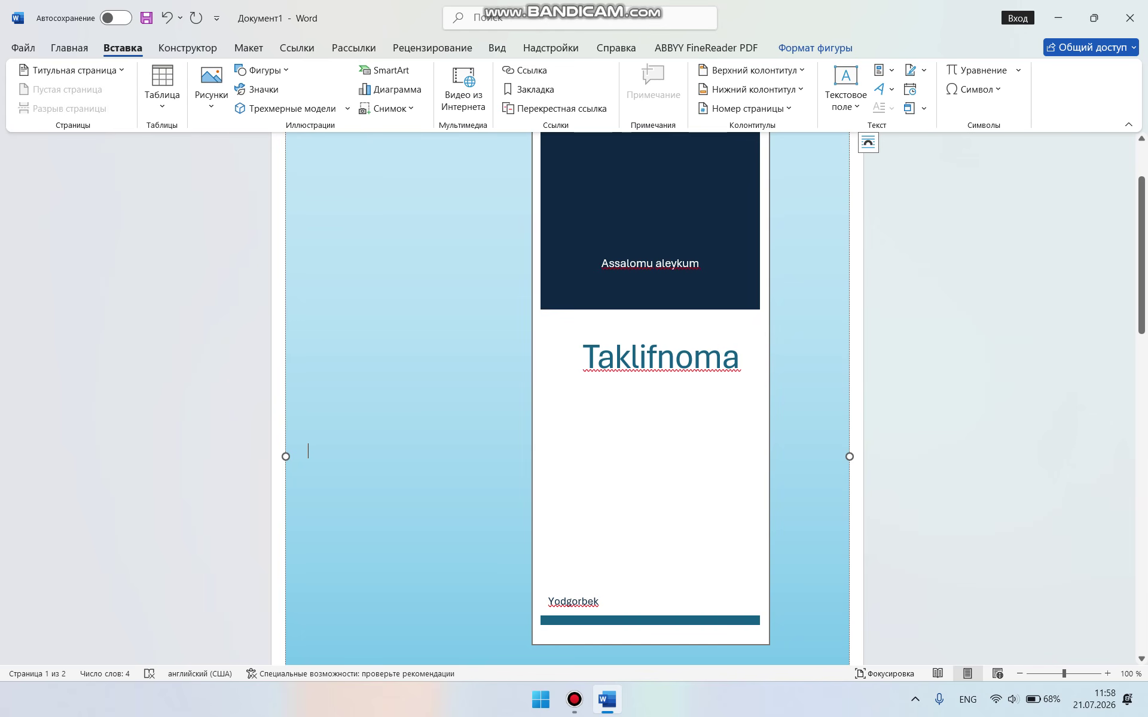
{"action": "double_click", "coordinate": [261, 133]}
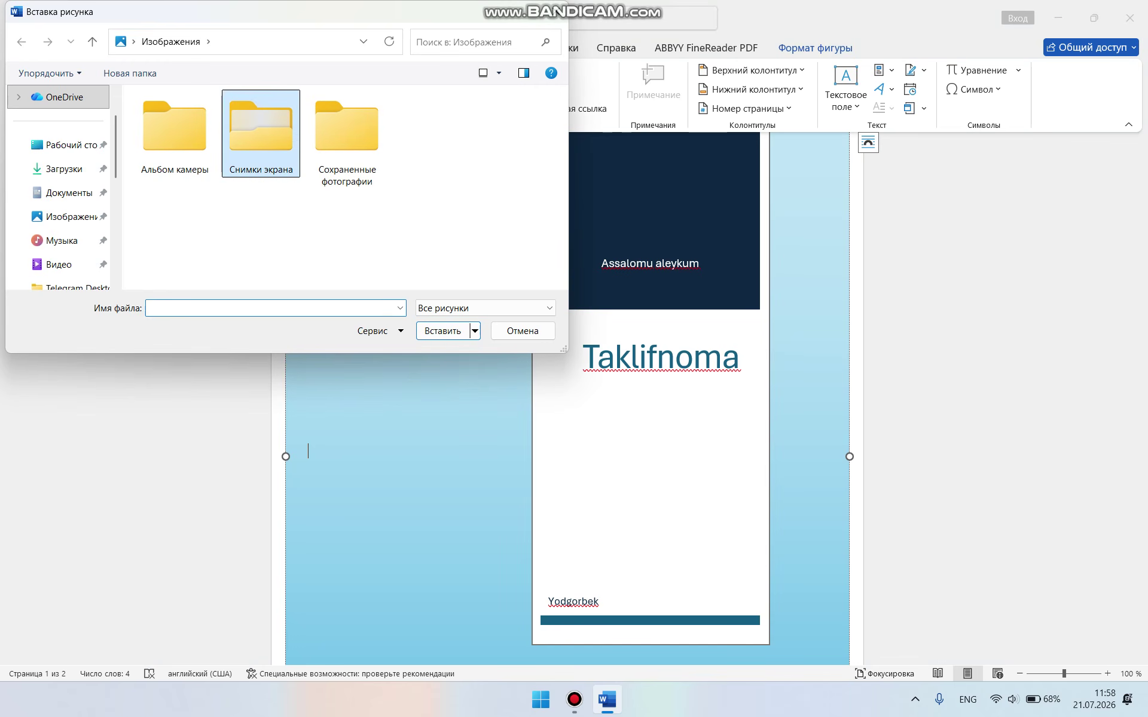
{"action": "left_click", "coordinate": [556, 11]}
- Start inserting a picture from the online image library
{"action": "left_click", "coordinate": [211, 90]}
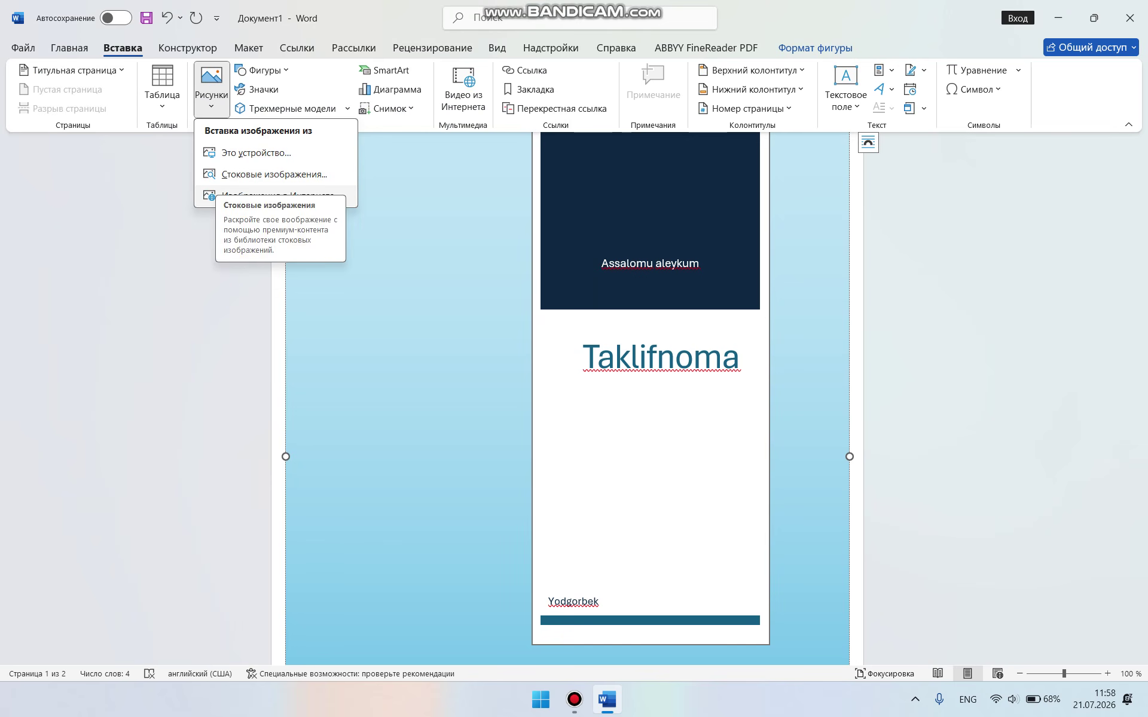
{"action": "left_click", "coordinate": [280, 196]}
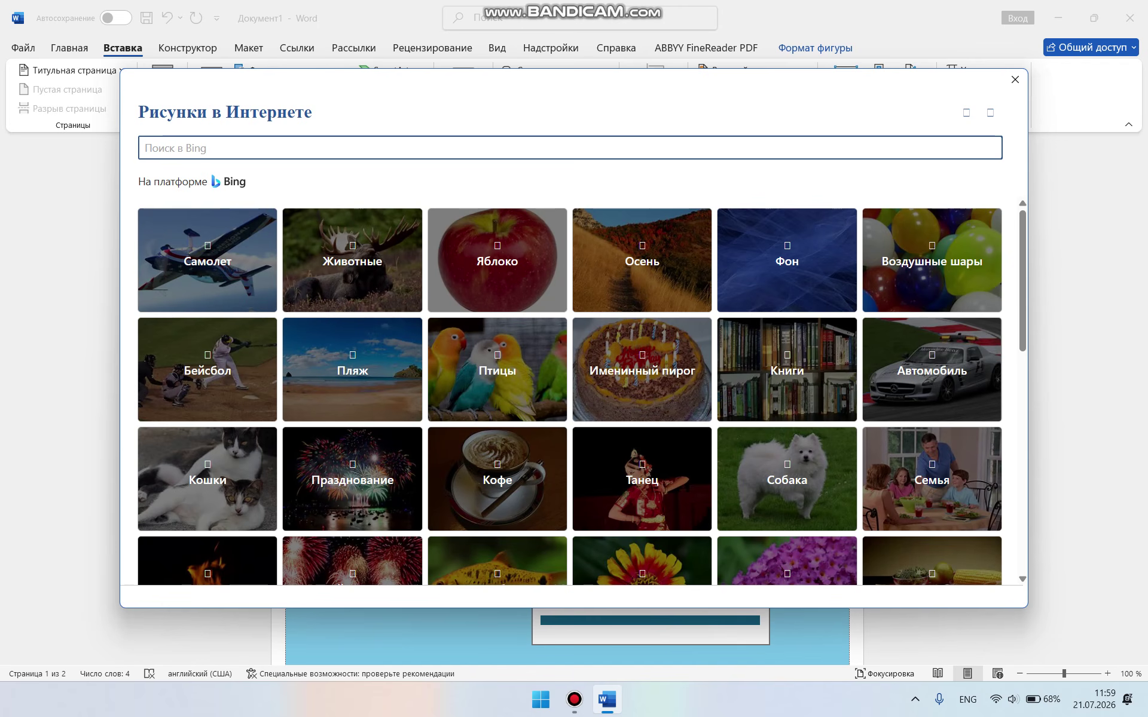
{"action": "type", "text": "tab"}
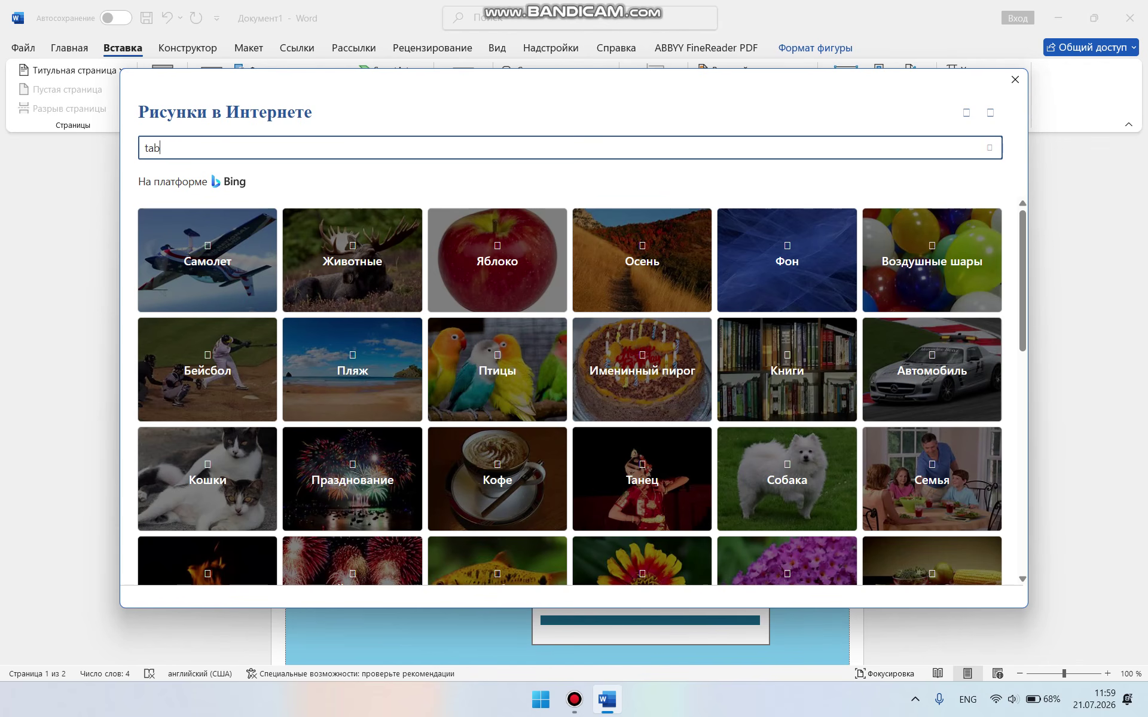
{"action": "type", "text": "rik uchun"}
{"action": "scroll", "coordinate": [257, 323], "scroll_direction": "down", "scroll_amount": 1}
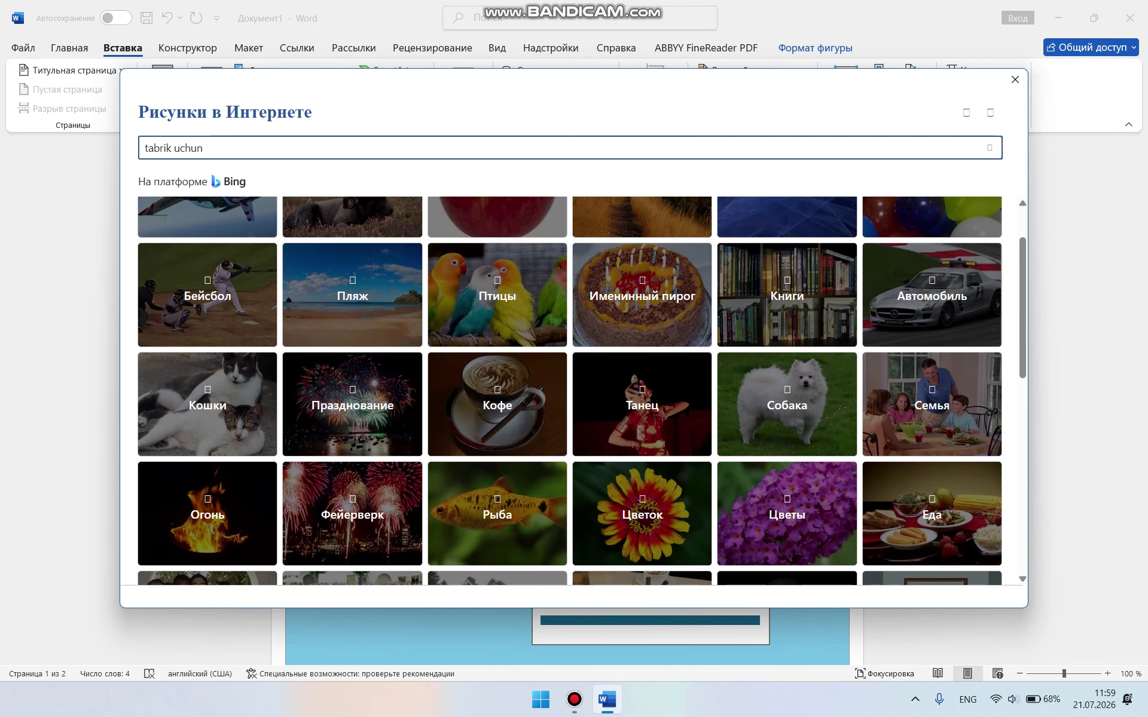
{"action": "left_click_drag", "start_coordinate": [210, 149], "coordinate": [141, 148]}
{"action": "key", "text": "BackSpace"}
- Look through the online picture categories and open the "Океан" category
{"action": "scroll", "coordinate": [581, 391], "scroll_direction": "down", "scroll_amount": 5}
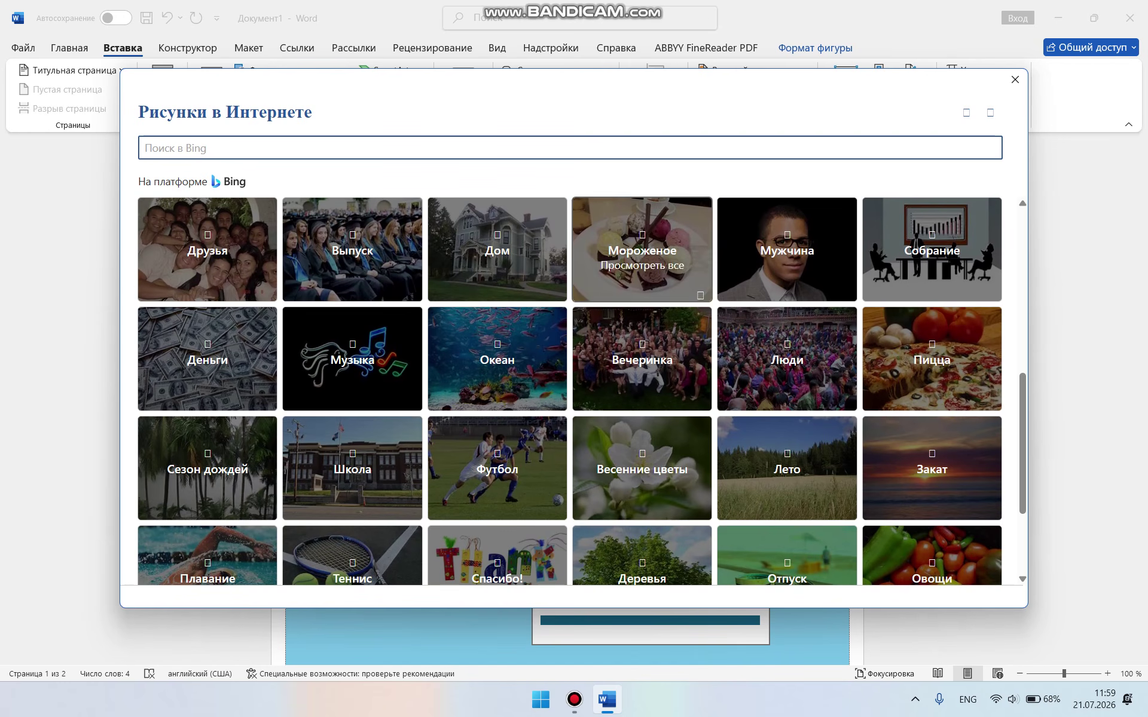
{"action": "scroll", "coordinate": [418, 419], "scroll_direction": "down", "scroll_amount": 2}
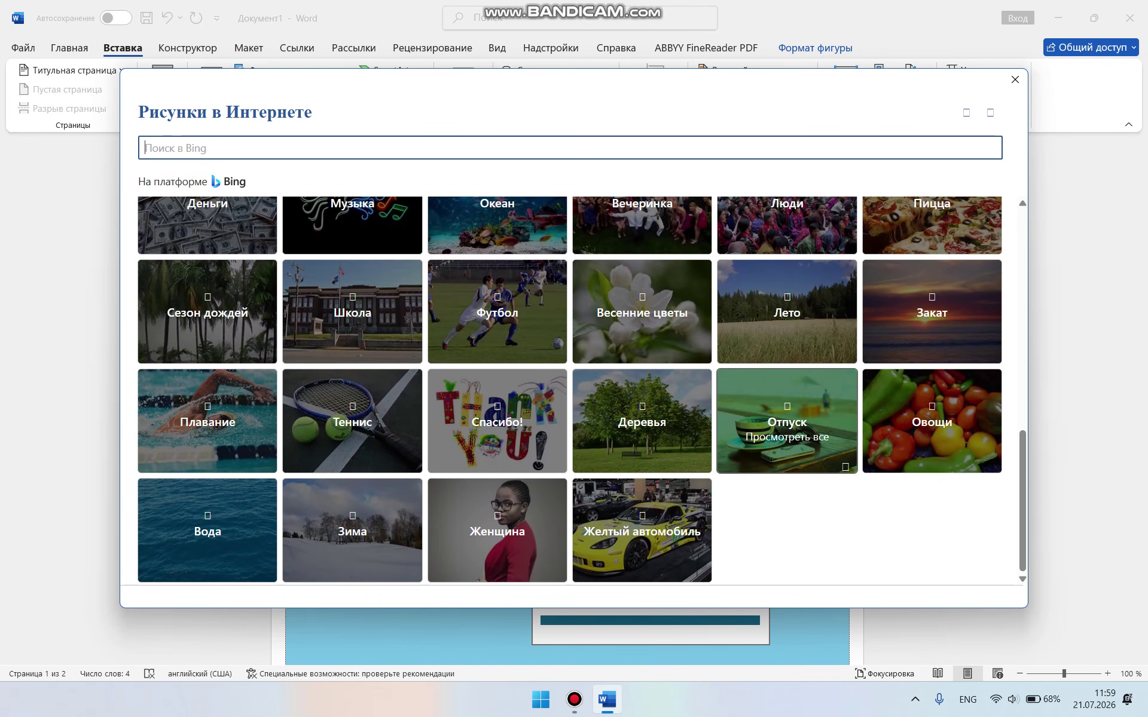
{"action": "scroll", "coordinate": [497, 371], "scroll_direction": "up", "scroll_amount": 3}
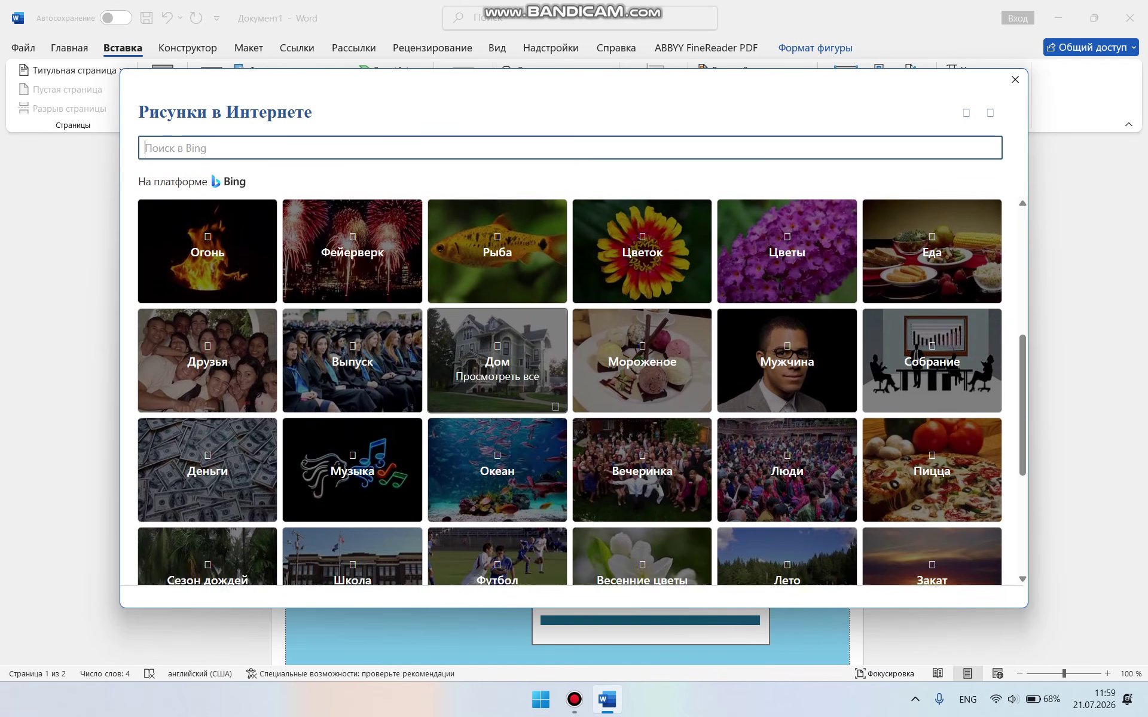
{"action": "scroll", "coordinate": [497, 389], "scroll_direction": "down", "scroll_amount": 1}
{"action": "left_click", "coordinate": [497, 395]}
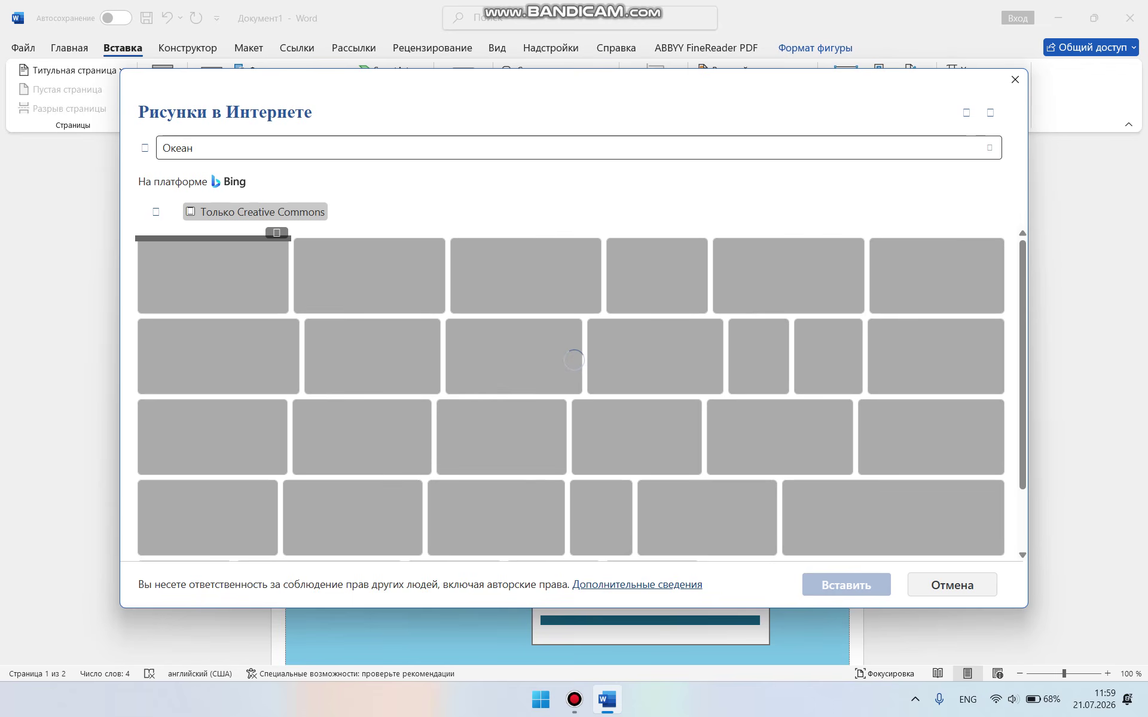
- Insert the dark sunset-over-the-sea photo from the "Океан" results into the cover page's blue background shape
{"action": "scroll", "coordinate": [653, 341], "scroll_direction": "down", "scroll_amount": 10}
{"action": "scroll", "coordinate": [652, 341], "scroll_direction": "down", "scroll_amount": 5}
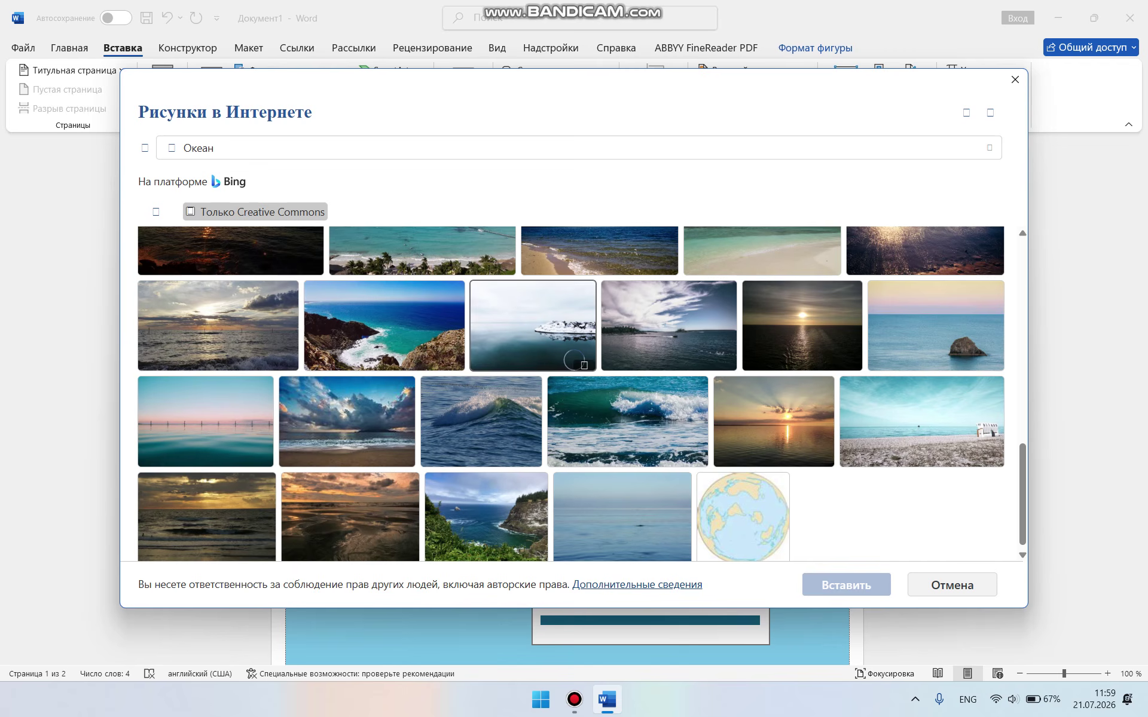
{"action": "scroll", "coordinate": [205, 272], "scroll_direction": "down", "scroll_amount": 3}
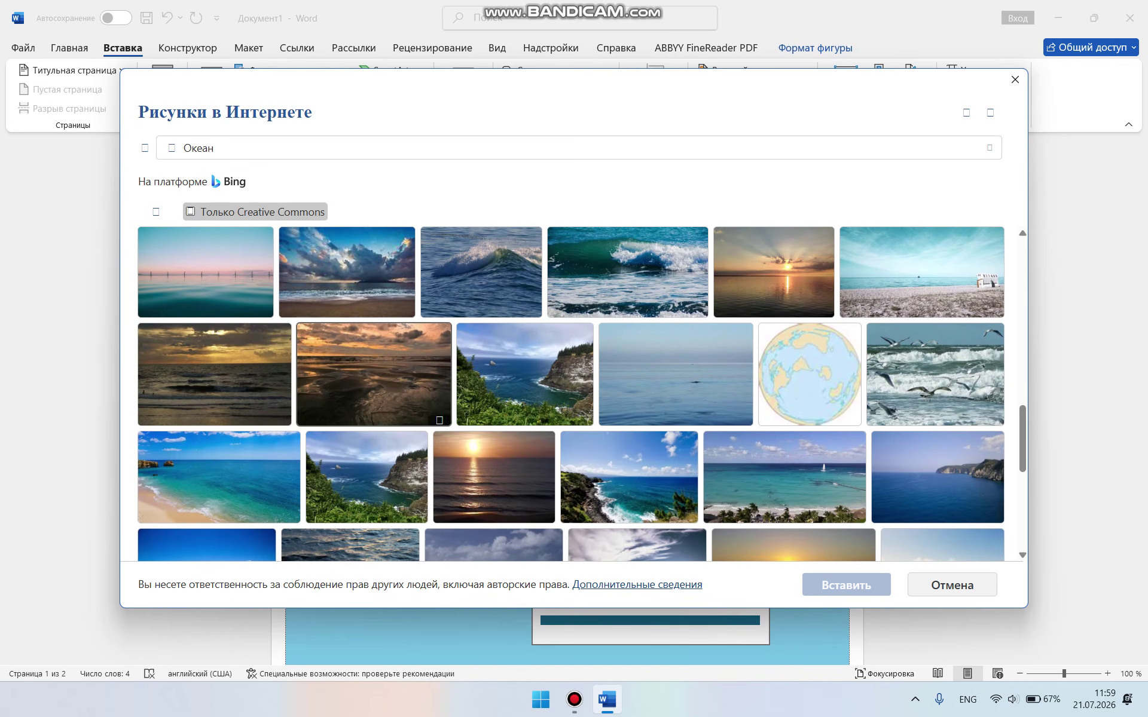
{"action": "left_click", "coordinate": [214, 374]}
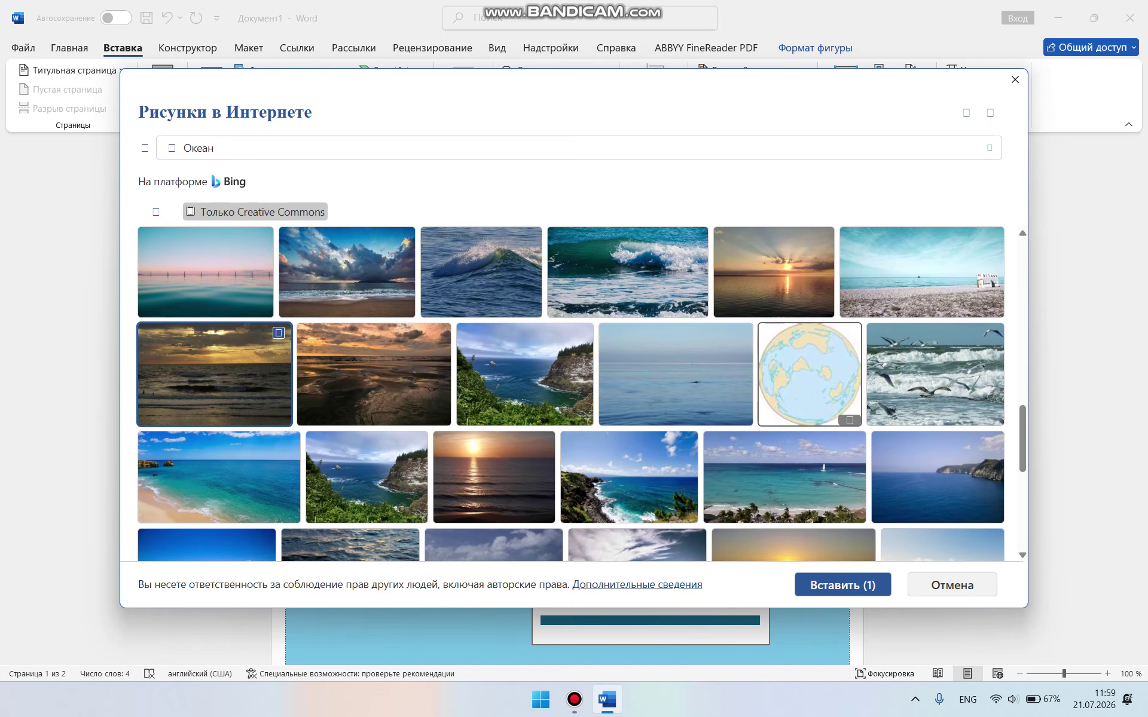
{"action": "key", "text": "Return"}
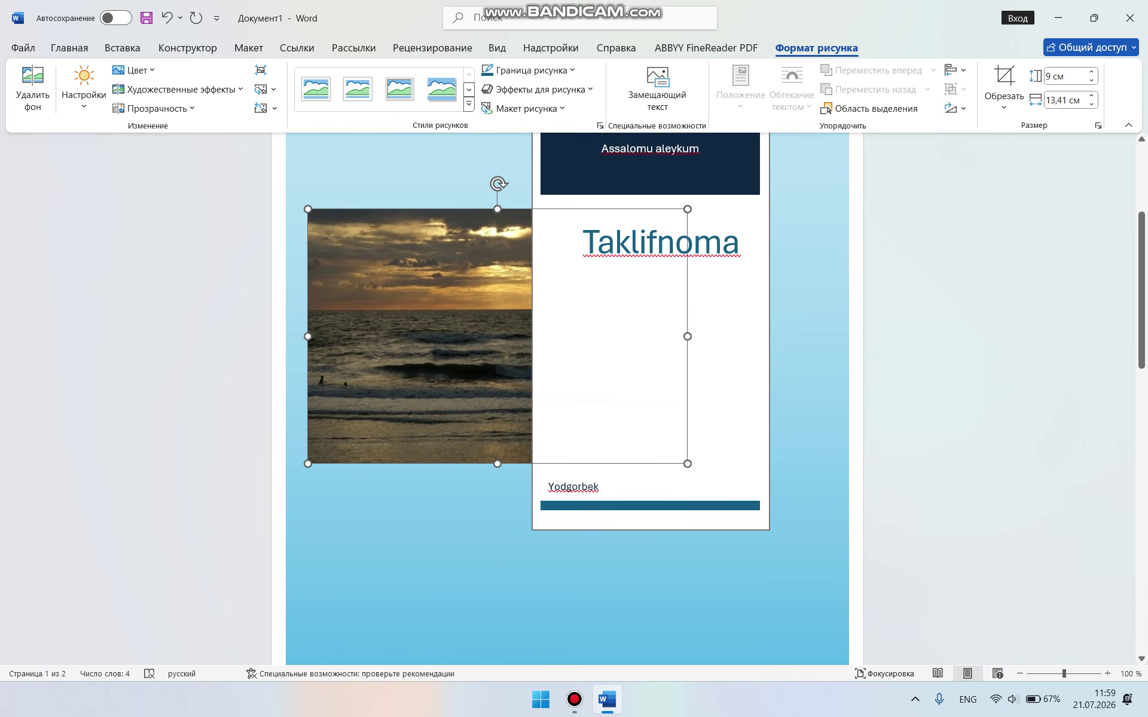
- Open the alternative text settings of the inserted sea picture and close them without entering a description
{"action": "right_click", "coordinate": [455, 238]}
{"action": "key", "text": "Down"}
{"action": "key", "text": "Down"}
{"action": "key", "text": "Down"}
{"action": "key", "text": "Down"}
{"action": "key", "text": "Down"}
{"action": "key", "text": "Down"}
{"action": "key", "text": "Down"}
{"action": "key", "text": "Down"}
{"action": "key", "text": "Down"}
{"action": "key", "text": "Down"}
{"action": "key", "text": "Down"}
{"action": "key", "text": "Down"}
{"action": "key", "text": "Down"}
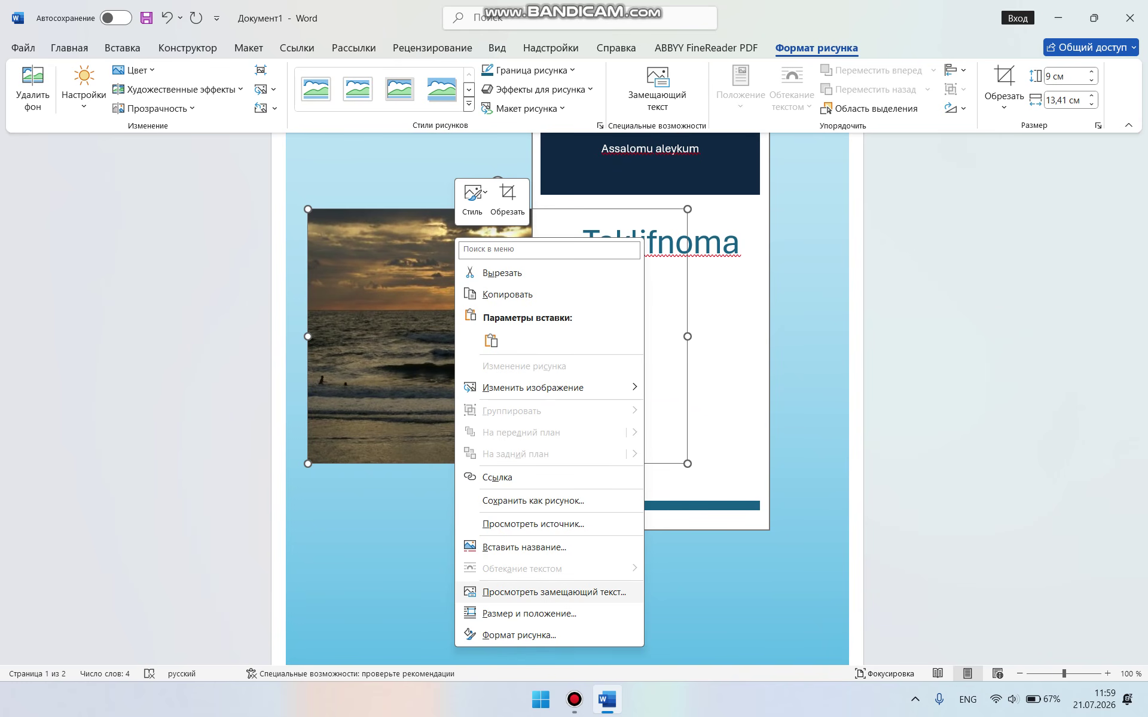
{"action": "key", "text": "Return"}
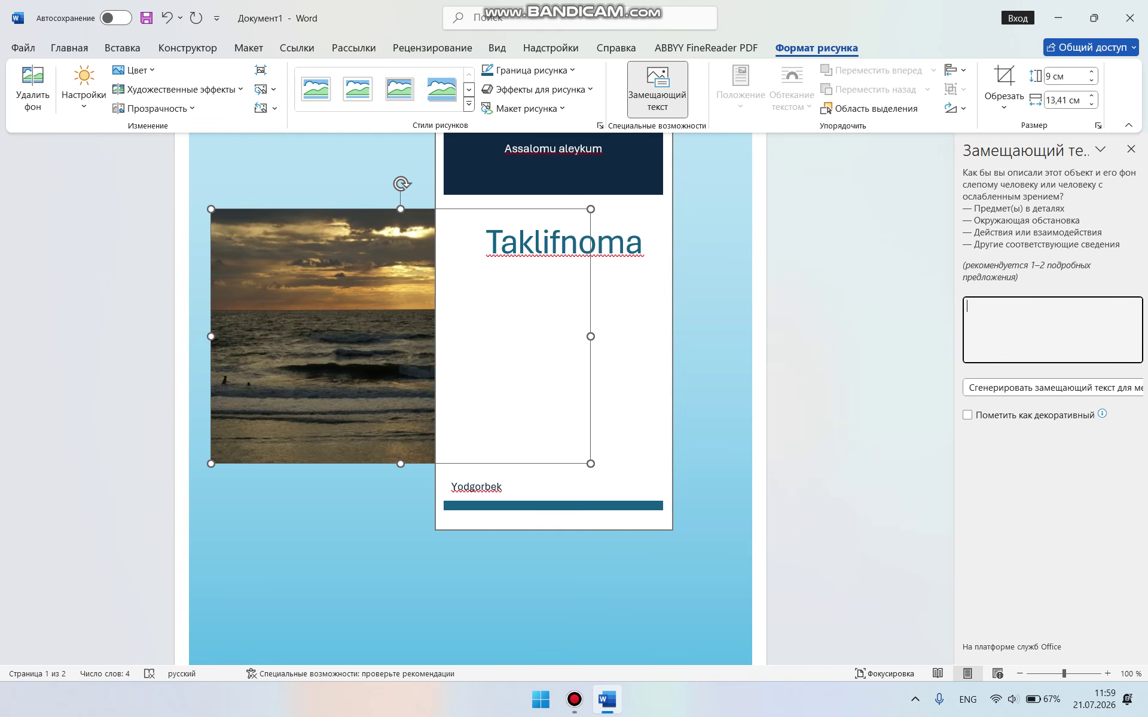
{"action": "left_click", "coordinate": [1131, 148]}
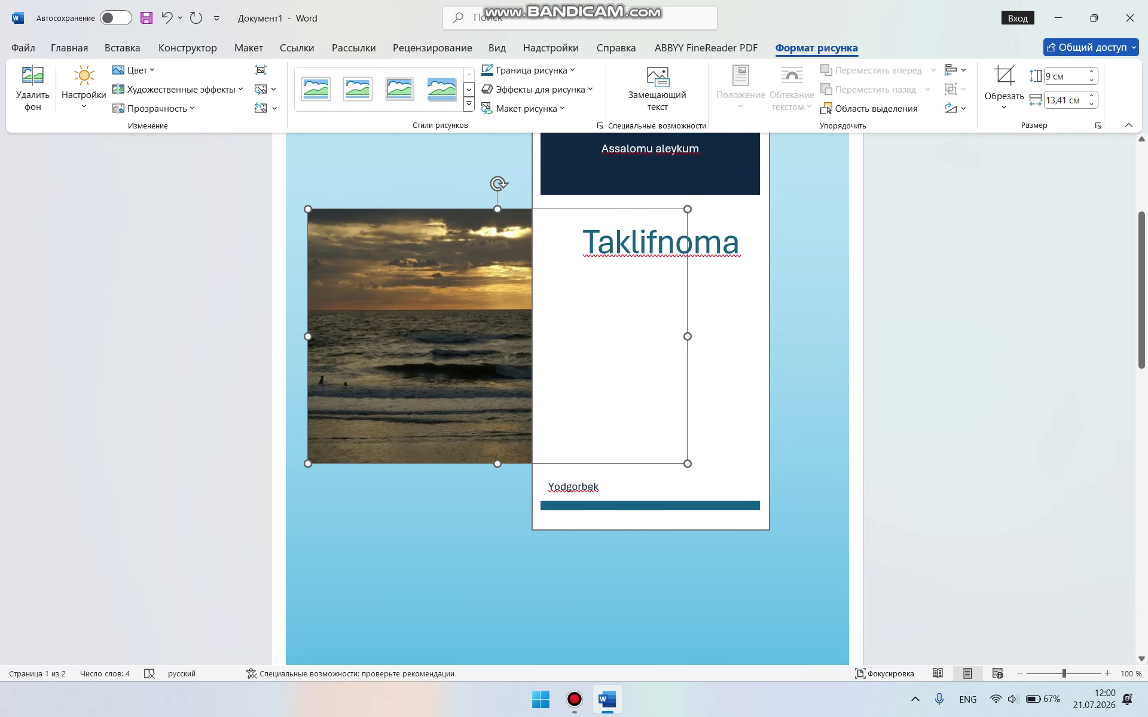
- Shrink the sea picture to about 4.3 cm high by 6.4 cm wide and try to move it towards the white panel
{"action": "left_click_drag", "start_coordinate": [497, 183], "coordinate": [491, 185]}
{"action": "left_click_drag", "start_coordinate": [492, 185], "coordinate": [498, 183]}
{"action": "left_click_drag", "start_coordinate": [687, 464], "coordinate": [489, 398]}
{"action": "left_click_drag", "start_coordinate": [413, 338], "coordinate": [538, 346]}
{"action": "right_click", "coordinate": [455, 276]}
{"action": "key", "text": "Escape"}
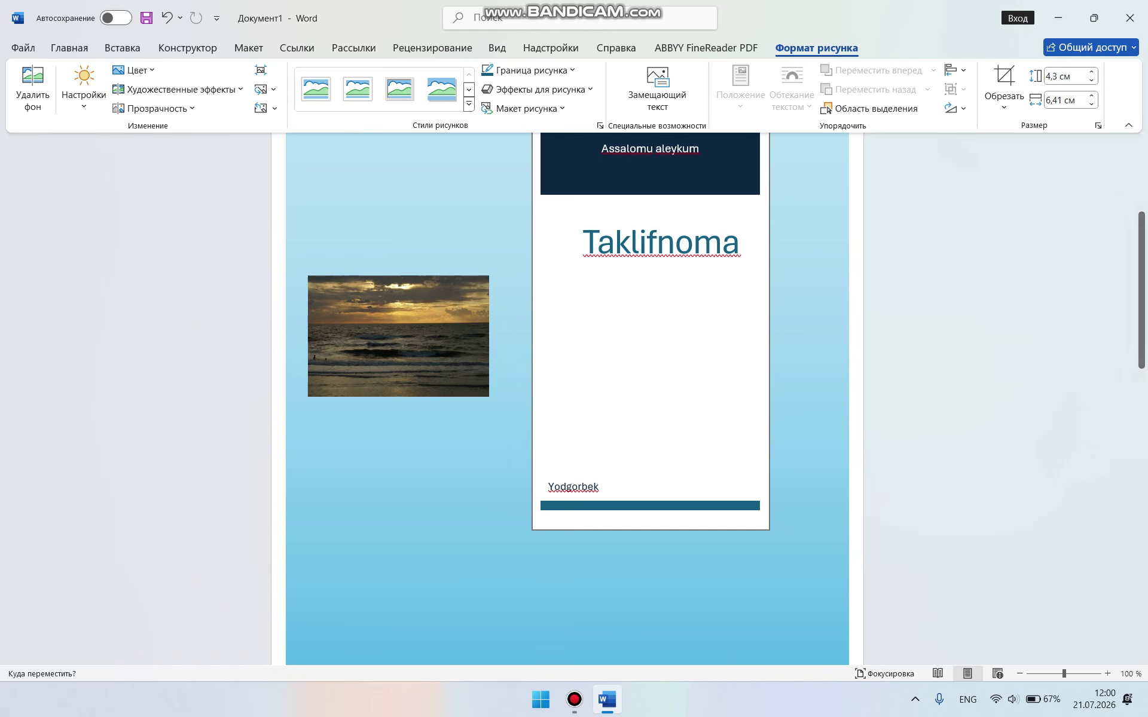
{"action": "mouse_move", "coordinate": [400, 250]}
{"action": "left_mouse_down"}
{"action": "mouse_move", "coordinate": [469, 267]}
{"action": "mouse_move", "coordinate": [400, 250]}
{"action": "left_mouse_up"}
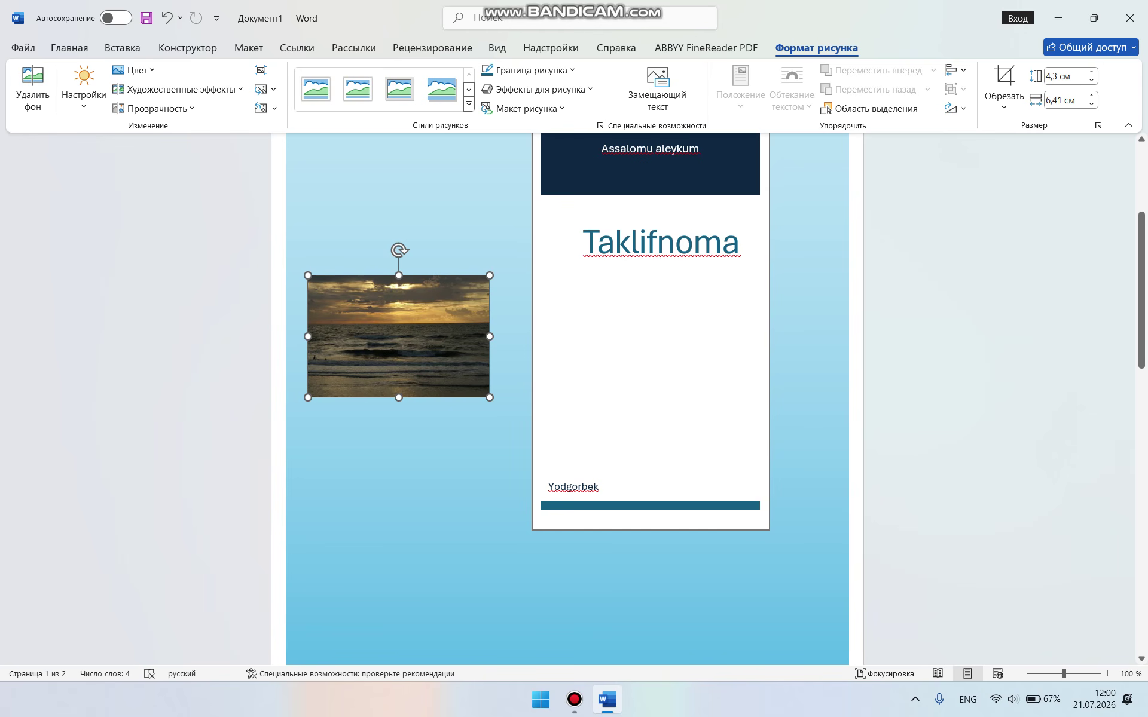
- Delete the sea picture and insert a saved desktop screenshot from this computer in its place
{"action": "key", "text": "Delete"}
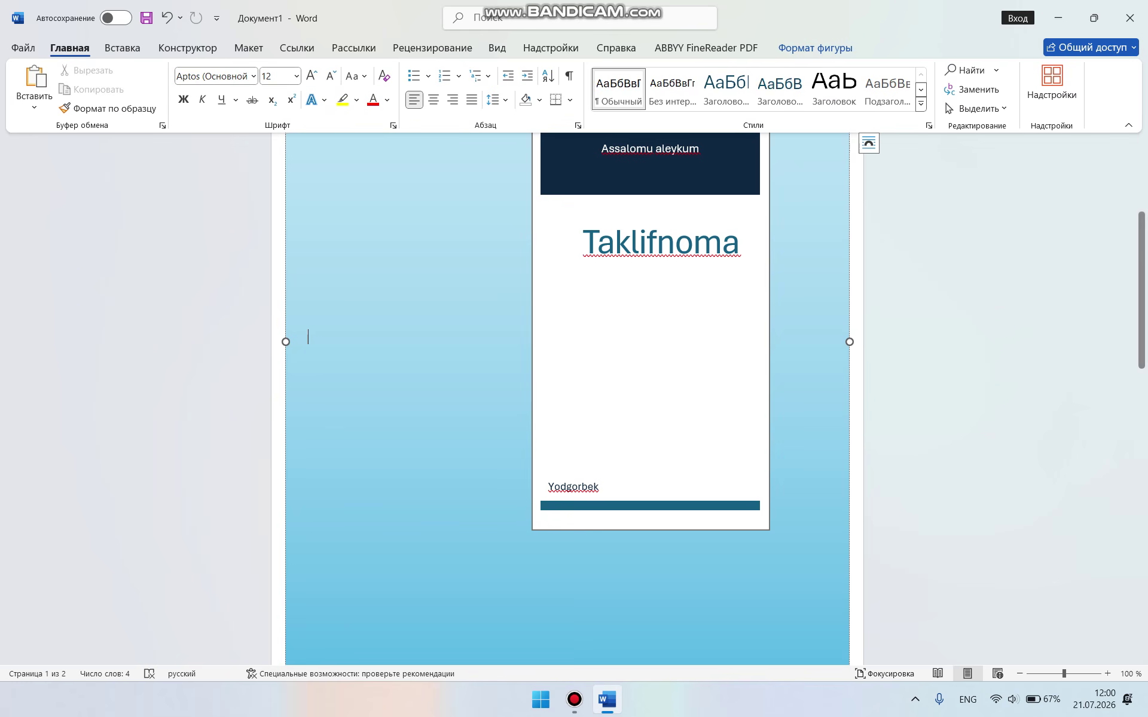
{"action": "left_click", "coordinate": [122, 48]}
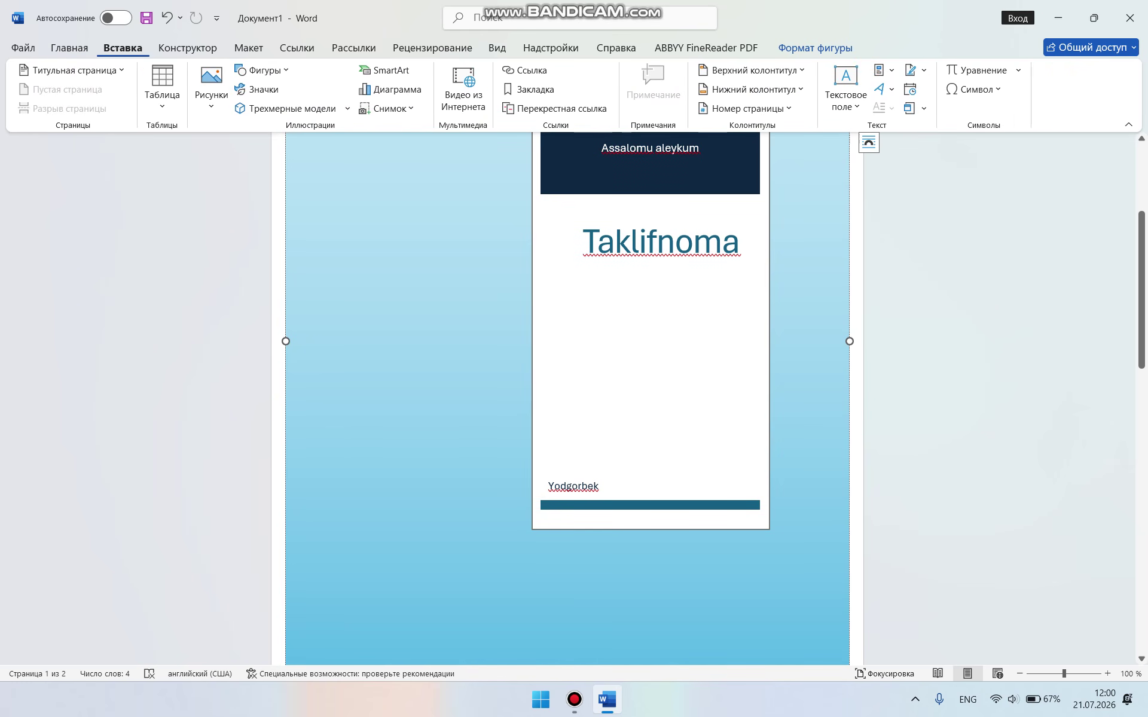
{"action": "left_click", "coordinate": [211, 88]}
{"action": "left_click", "coordinate": [256, 153]}
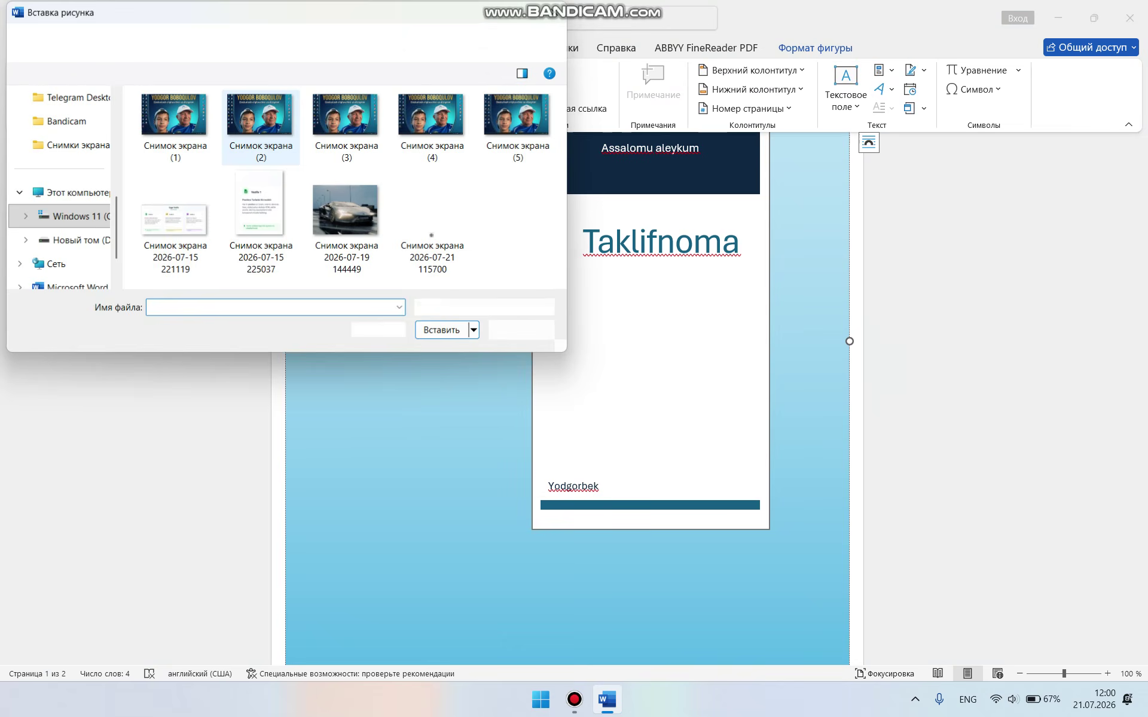
{"action": "left_click", "coordinate": [443, 330]}
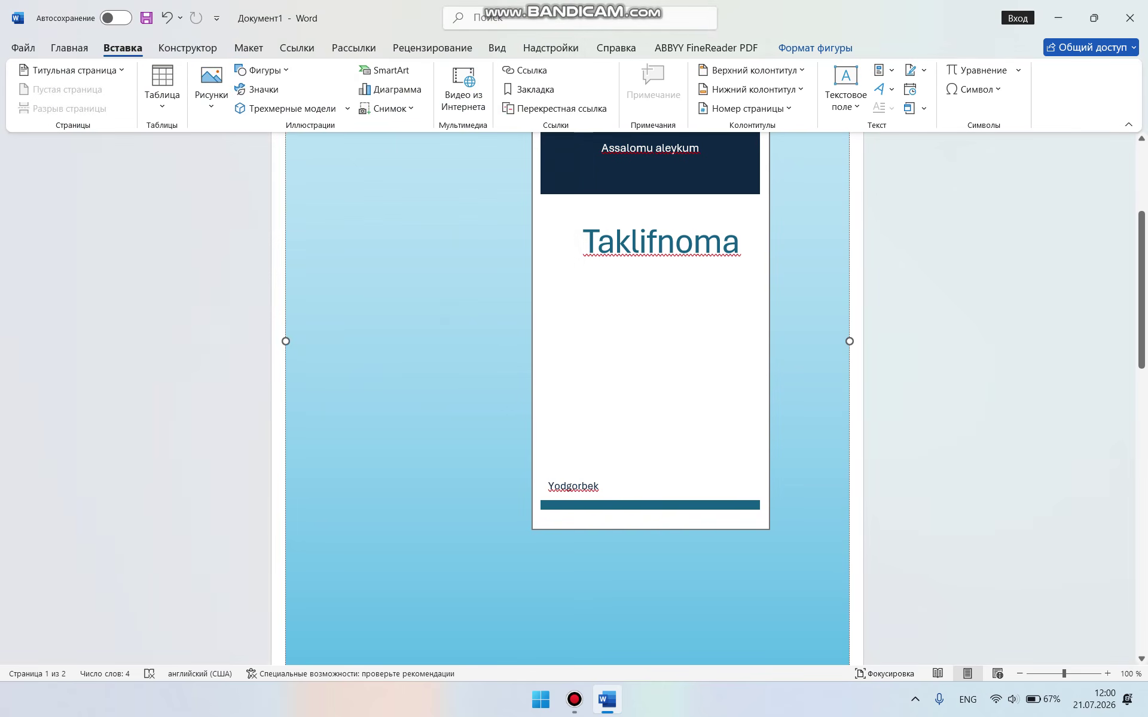
- Shrink the inserted screenshot to about 5.2 by 8.3 cm, and try the black-framed oval picture style on it before undoing the style
{"action": "scroll", "coordinate": [567, 399], "scroll_direction": "up", "scroll_amount": 6}
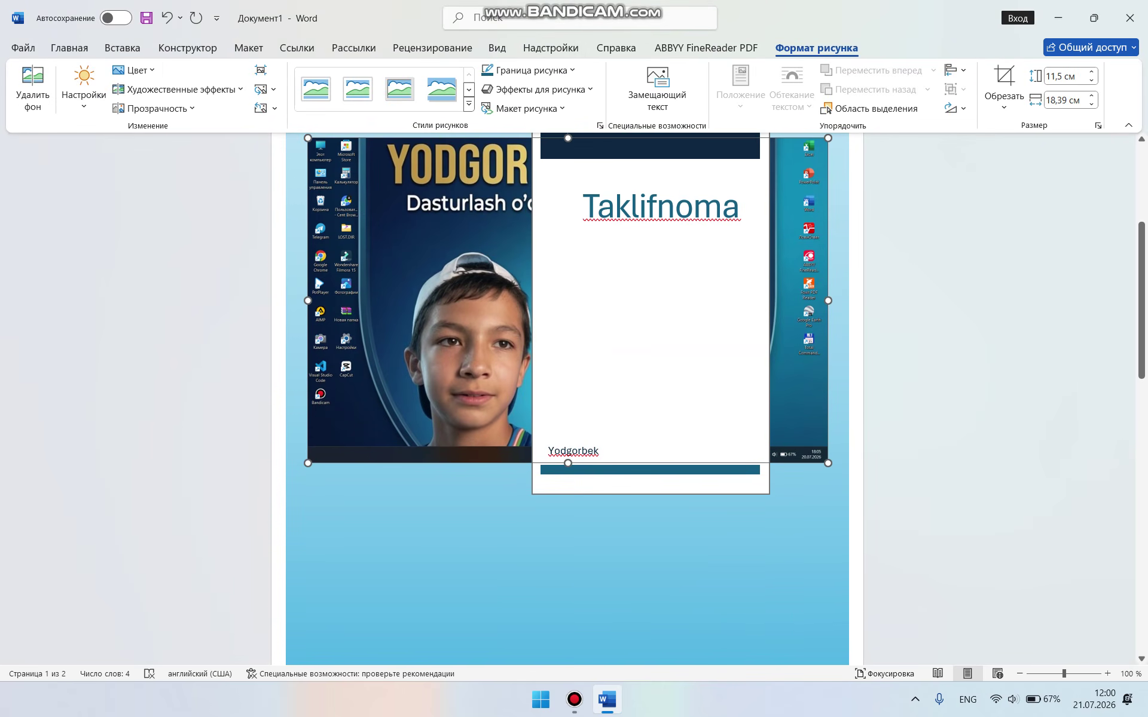
{"action": "left_click_drag", "start_coordinate": [828, 535], "coordinate": [542, 445]}
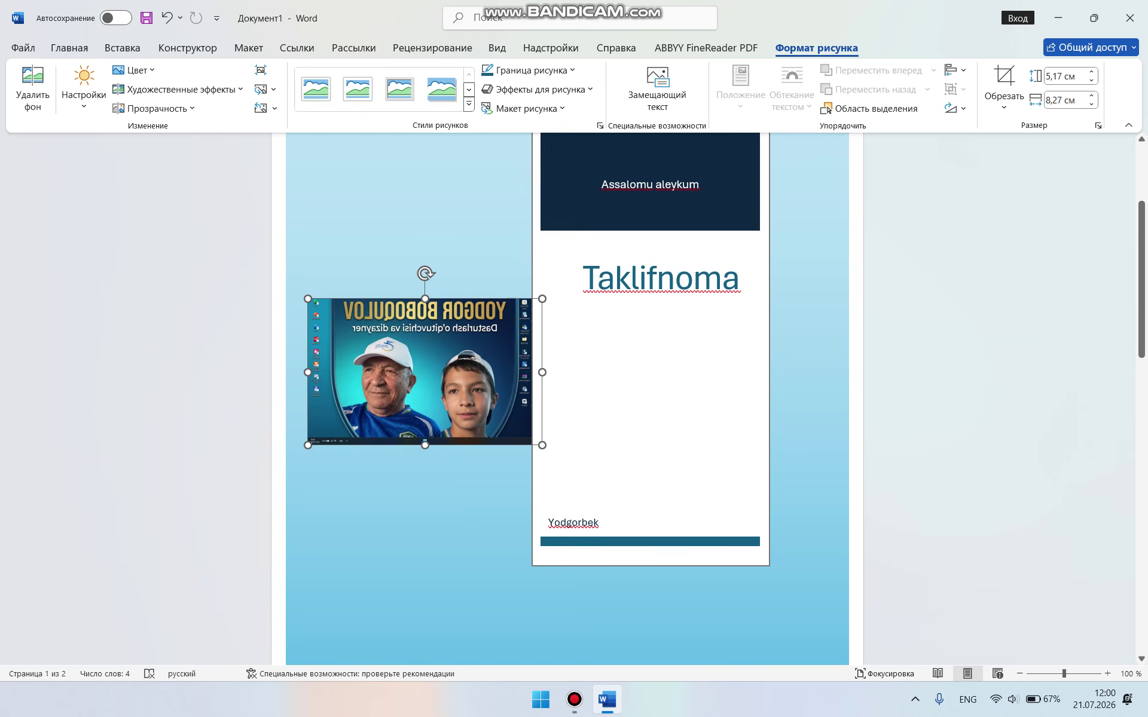
{"action": "right_click", "coordinate": [431, 293]}
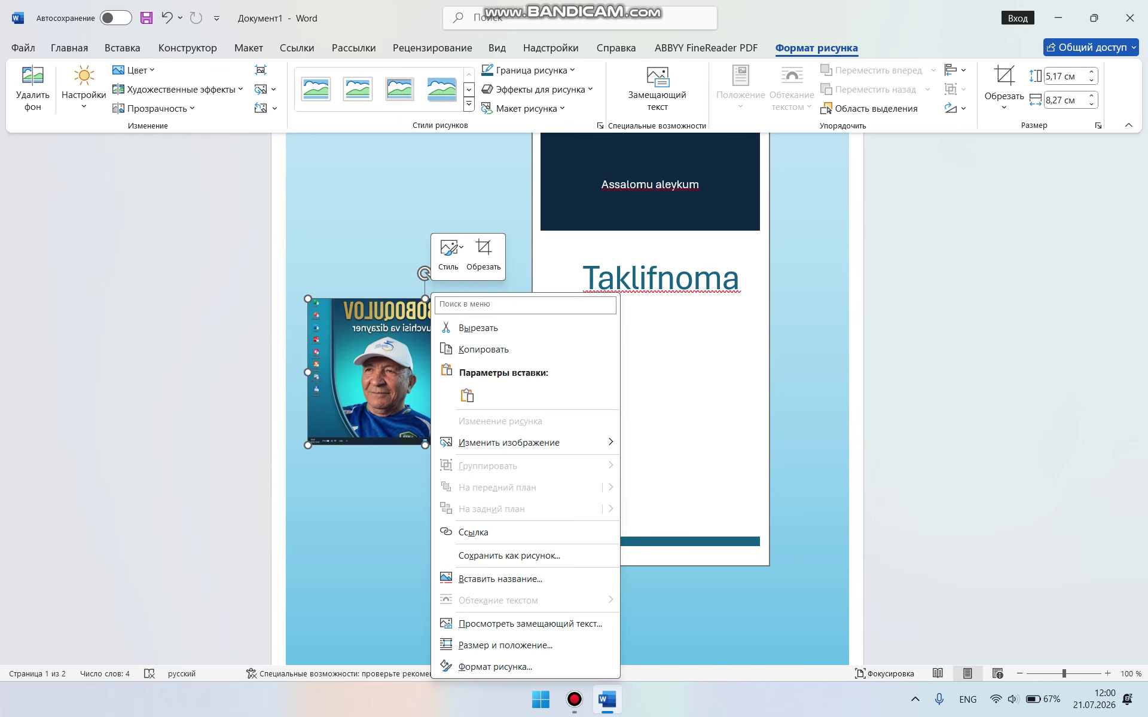
{"action": "left_click", "coordinate": [448, 254]}
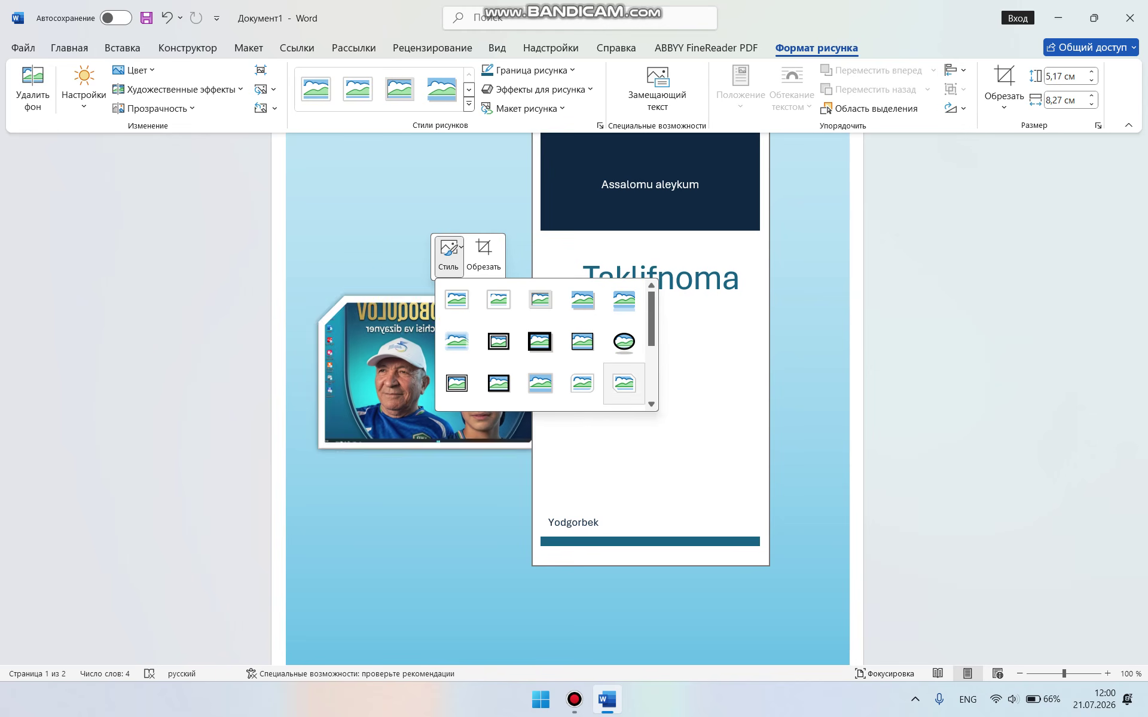
{"action": "left_click", "coordinate": [623, 341]}
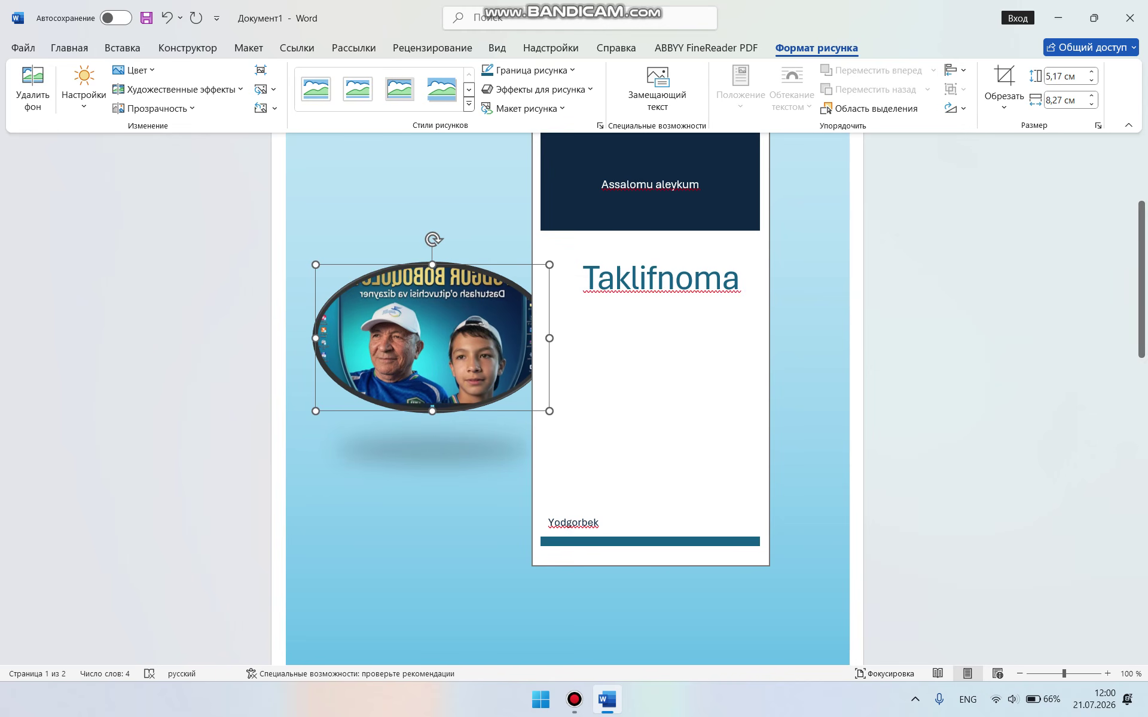
{"action": "key", "text": "ctrl+z"}
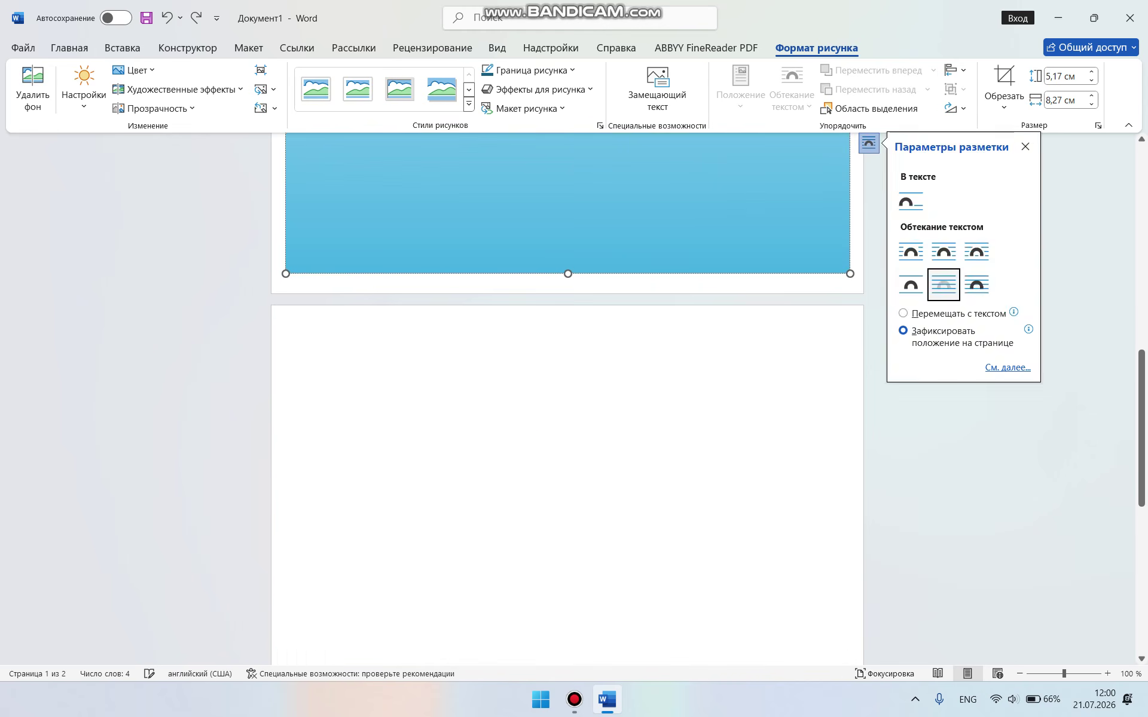
- Delete the screenshot picture from the cover page's blue background shape
{"action": "scroll", "coordinate": [567, 310], "scroll_direction": "up", "scroll_amount": 3}
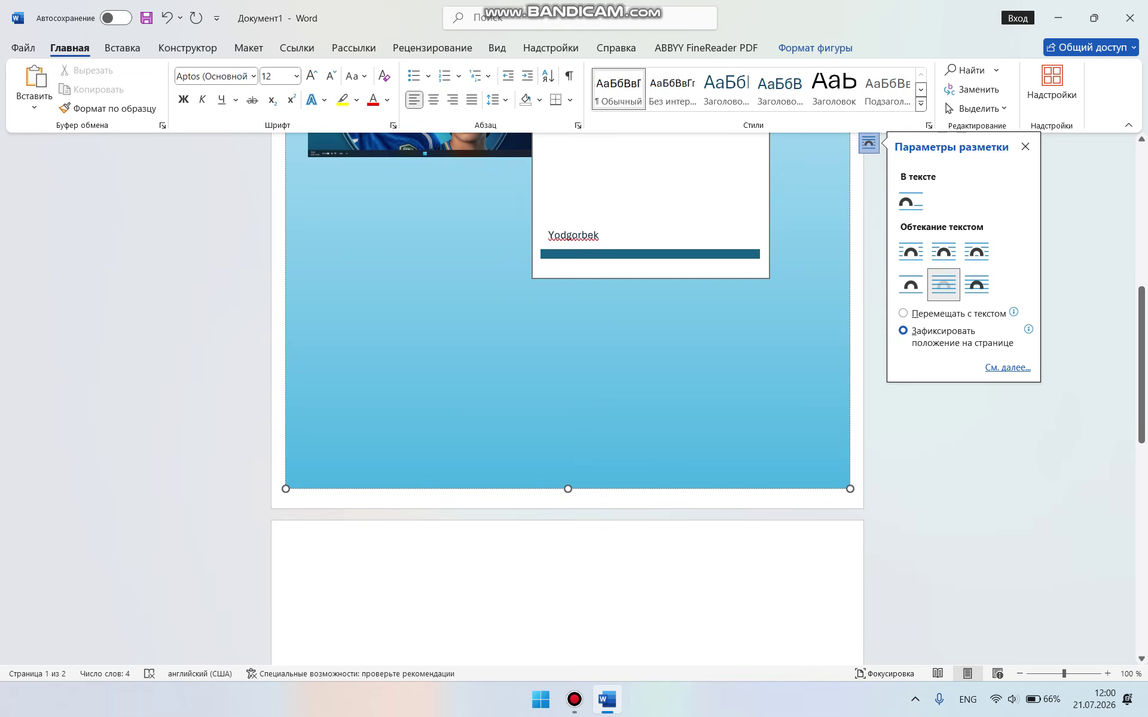
{"action": "left_click", "coordinate": [418, 145]}
{"action": "key", "text": "Delete"}
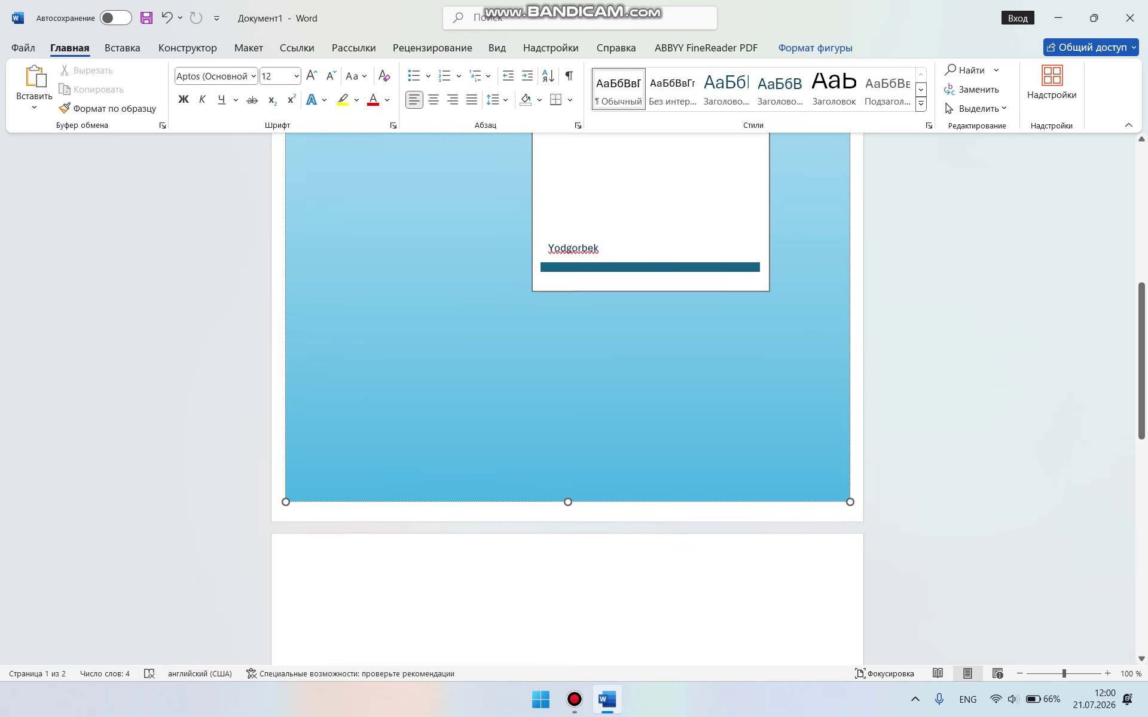
{"action": "scroll", "coordinate": [567, 394], "scroll_direction": "up", "scroll_amount": 2}
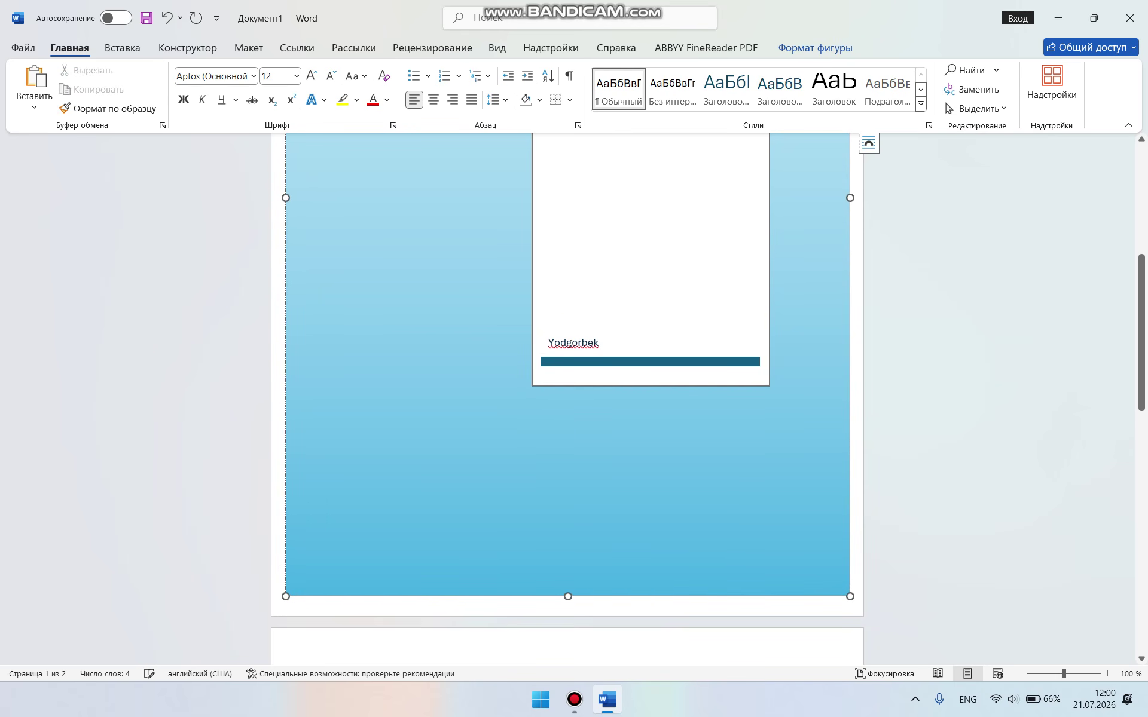
{"action": "scroll", "coordinate": [566, 394], "scroll_direction": "up", "scroll_amount": 3}
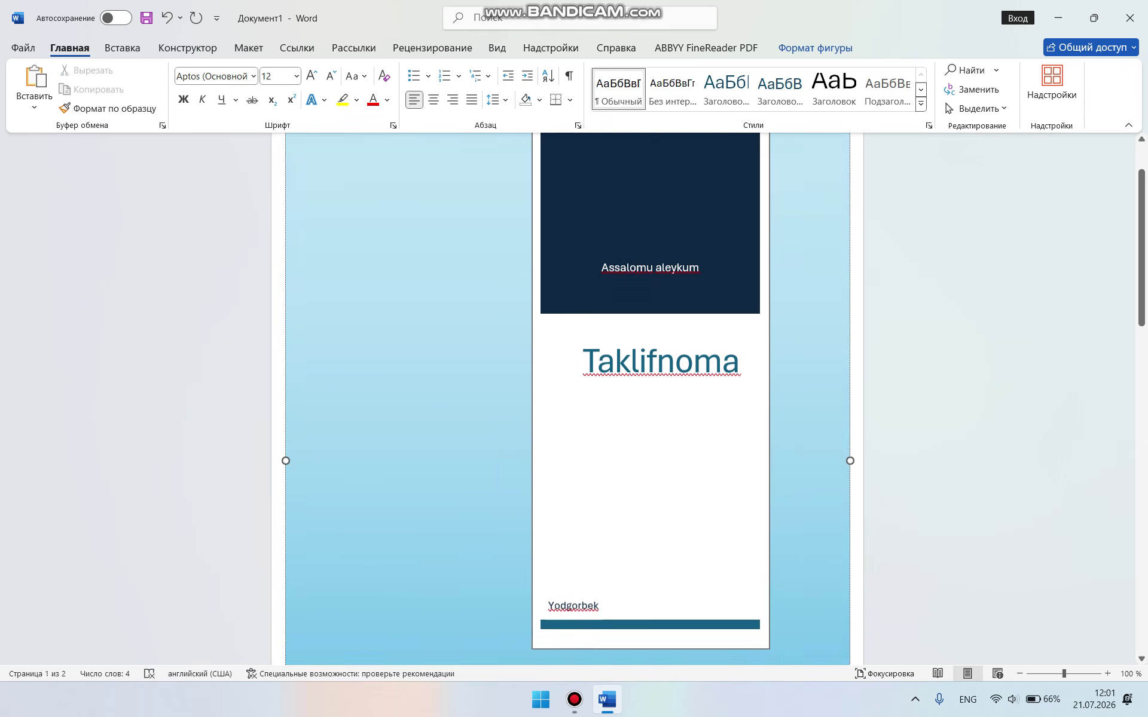
- Place the text cursor on the blank second page and remove the current cover page from the document
{"action": "scroll", "coordinate": [566, 394], "scroll_direction": "down", "scroll_amount": 6}
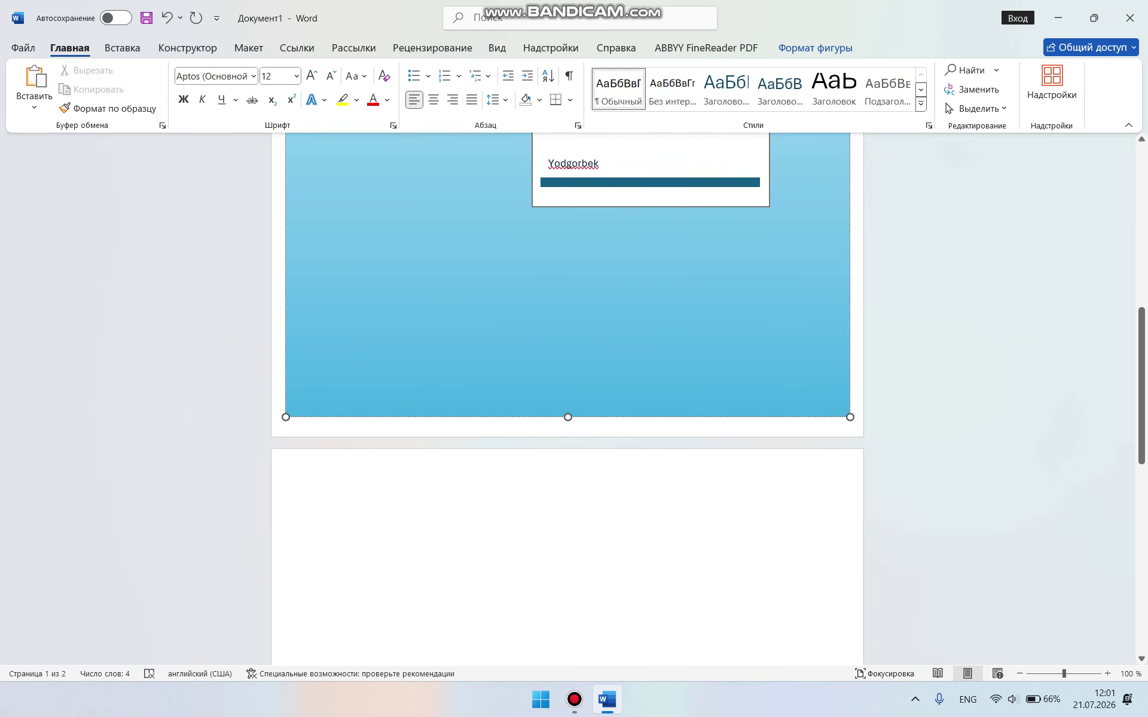
{"action": "left_click", "coordinate": [359, 517]}
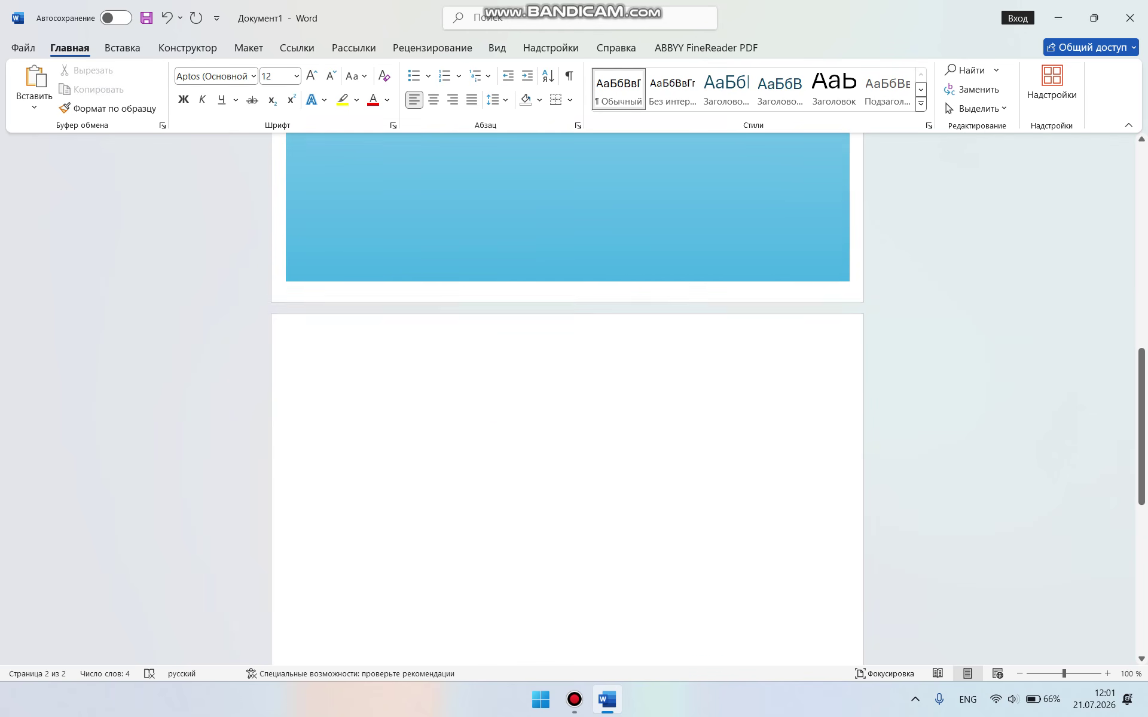
{"action": "scroll", "coordinate": [359, 517], "scroll_direction": "down", "scroll_amount": 3}
{"action": "left_click", "coordinate": [122, 48]}
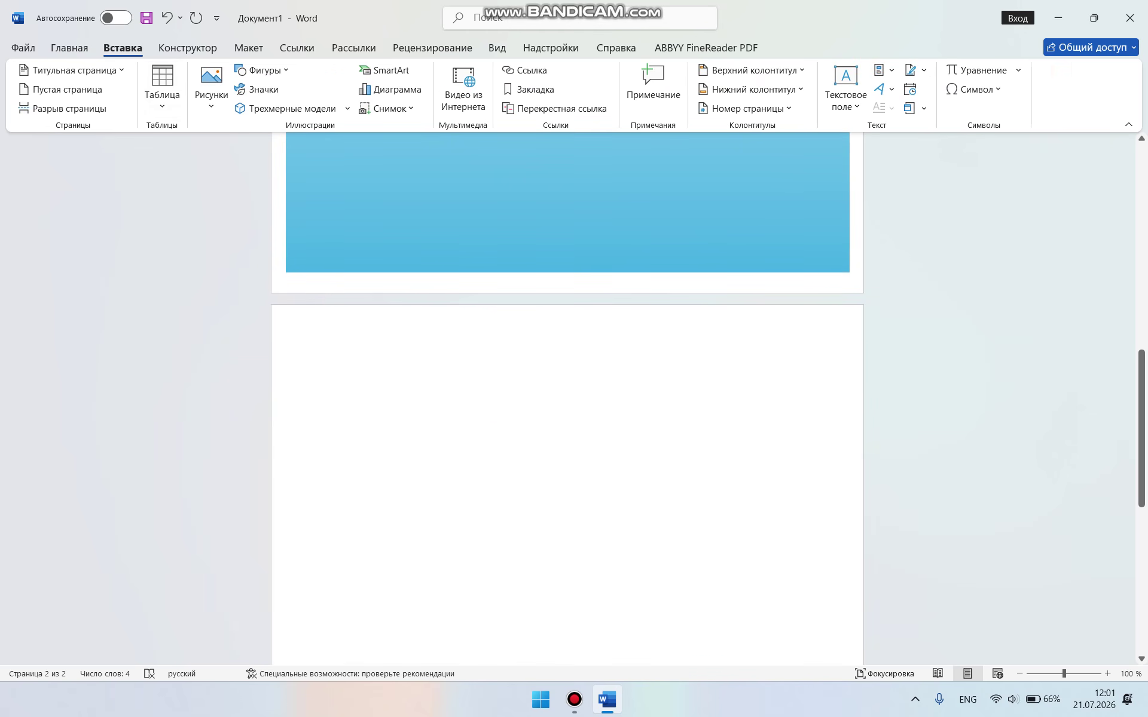
{"action": "left_click", "coordinate": [71, 70]}
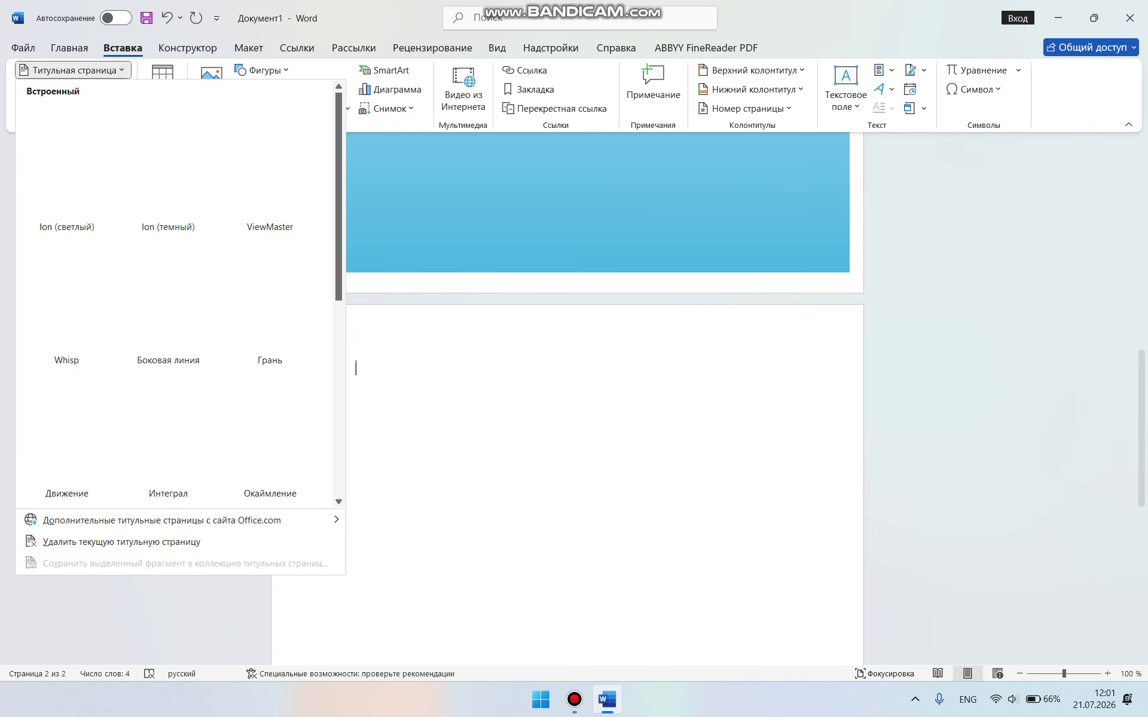
{"action": "scroll", "coordinate": [168, 167], "scroll_direction": "down", "scroll_amount": 5}
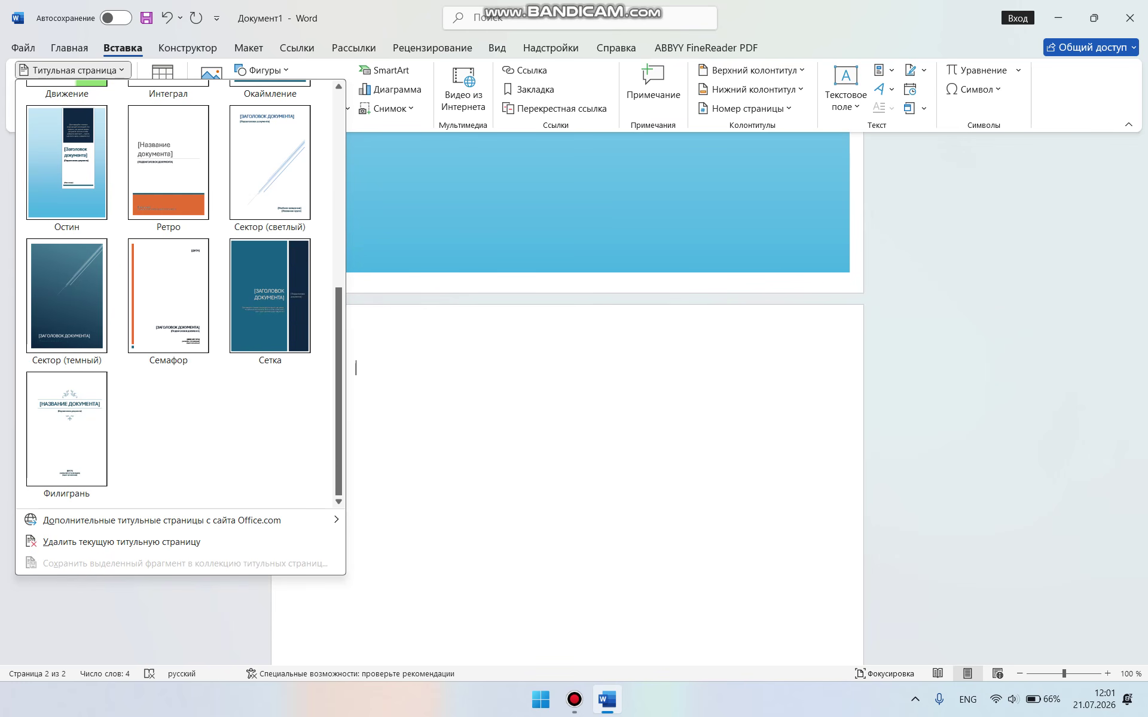
{"action": "mouse_move", "coordinate": [161, 520]}
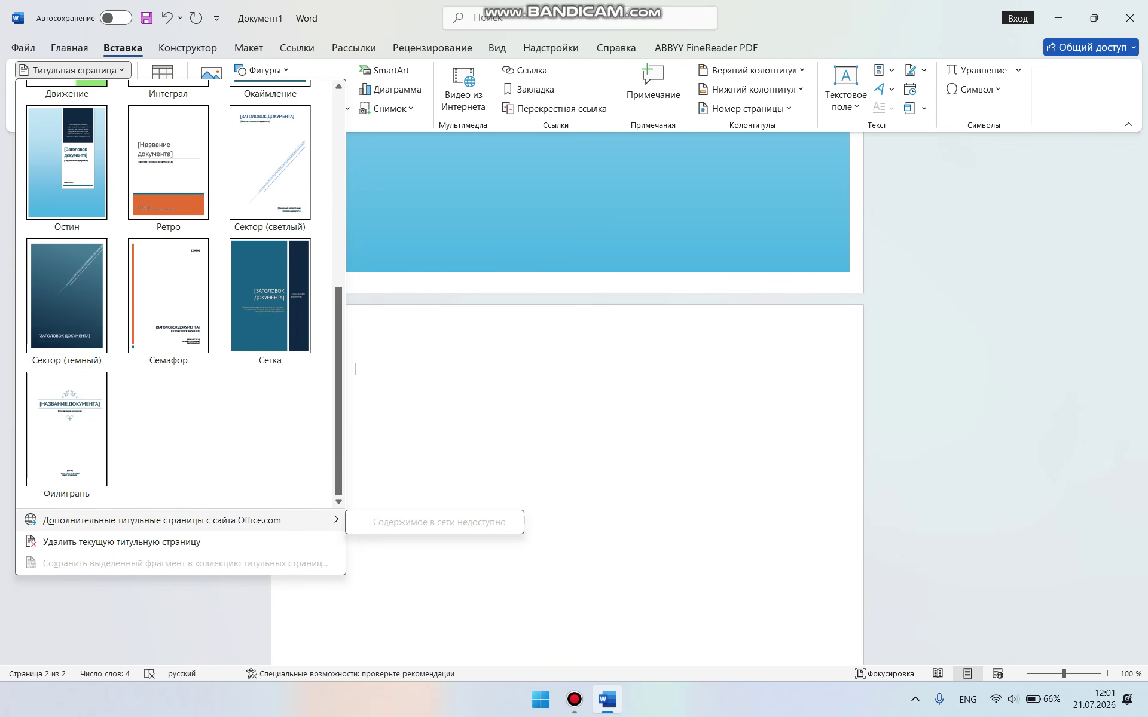
{"action": "left_click", "coordinate": [90, 541]}
{"action": "scroll", "coordinate": [567, 401], "scroll_direction": "down", "scroll_amount": 1}
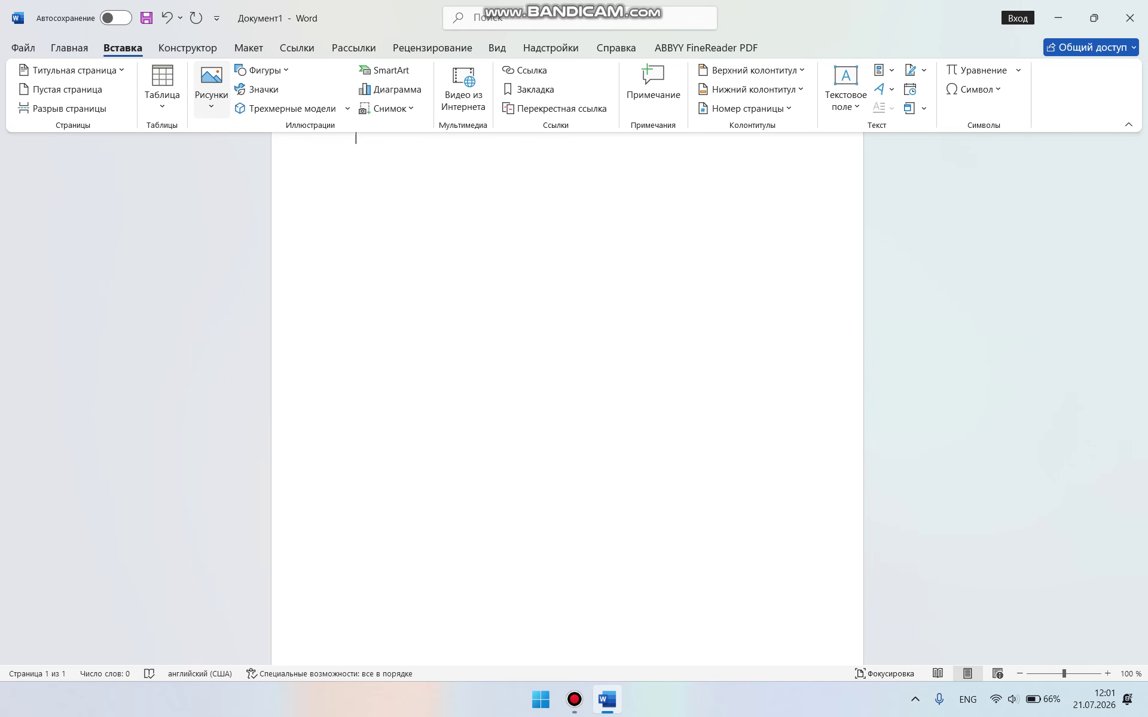
- Examine the built-in cover page gallery and its additional cover pages from Office.com without inserting one
{"action": "left_click", "coordinate": [211, 89]}
{"action": "left_click", "coordinate": [72, 70]}
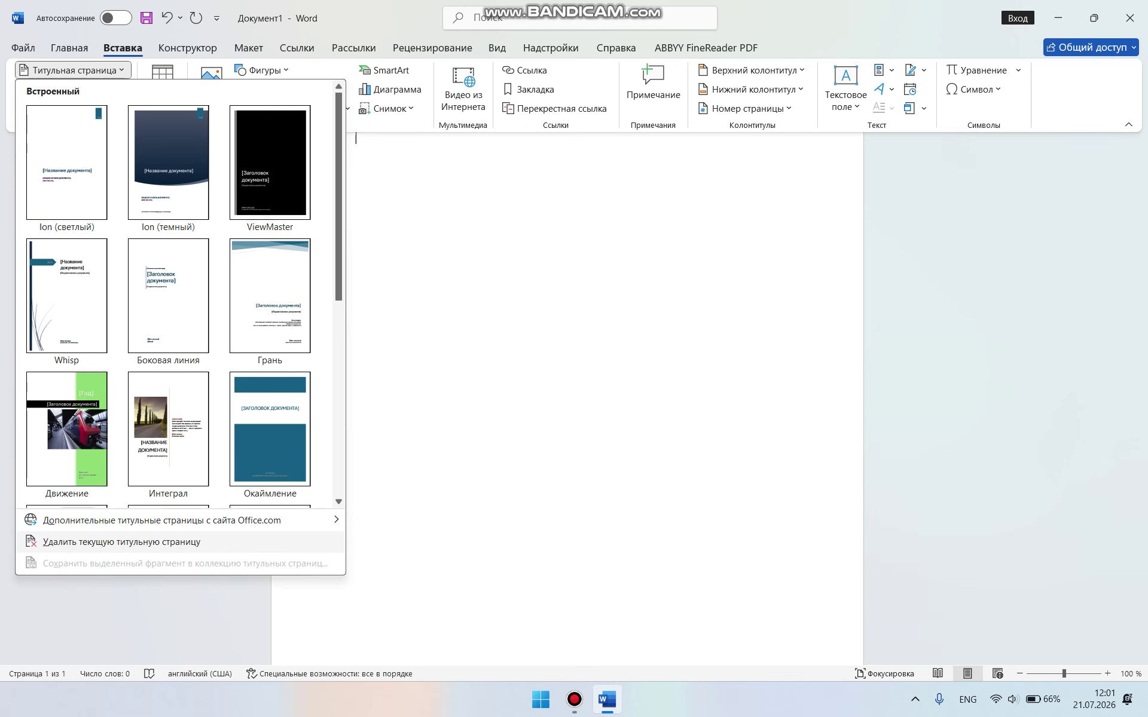
{"action": "mouse_move", "coordinate": [179, 520]}
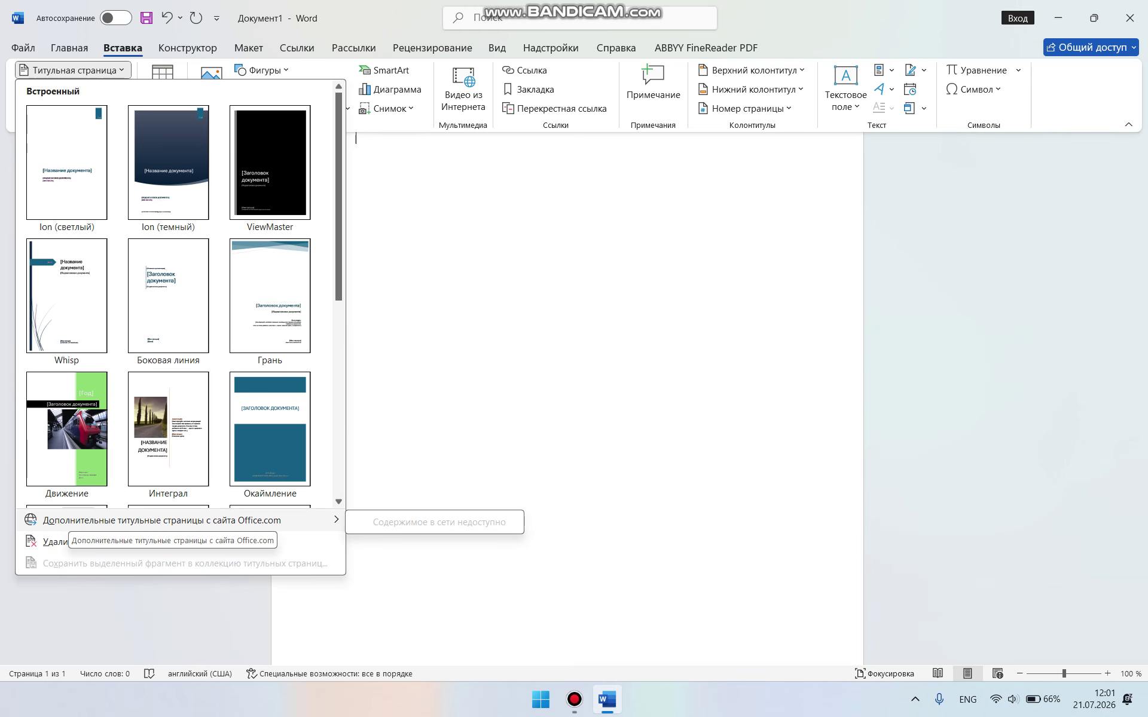
{"action": "key", "text": "Escape"}
{"action": "key", "text": "Escape"}
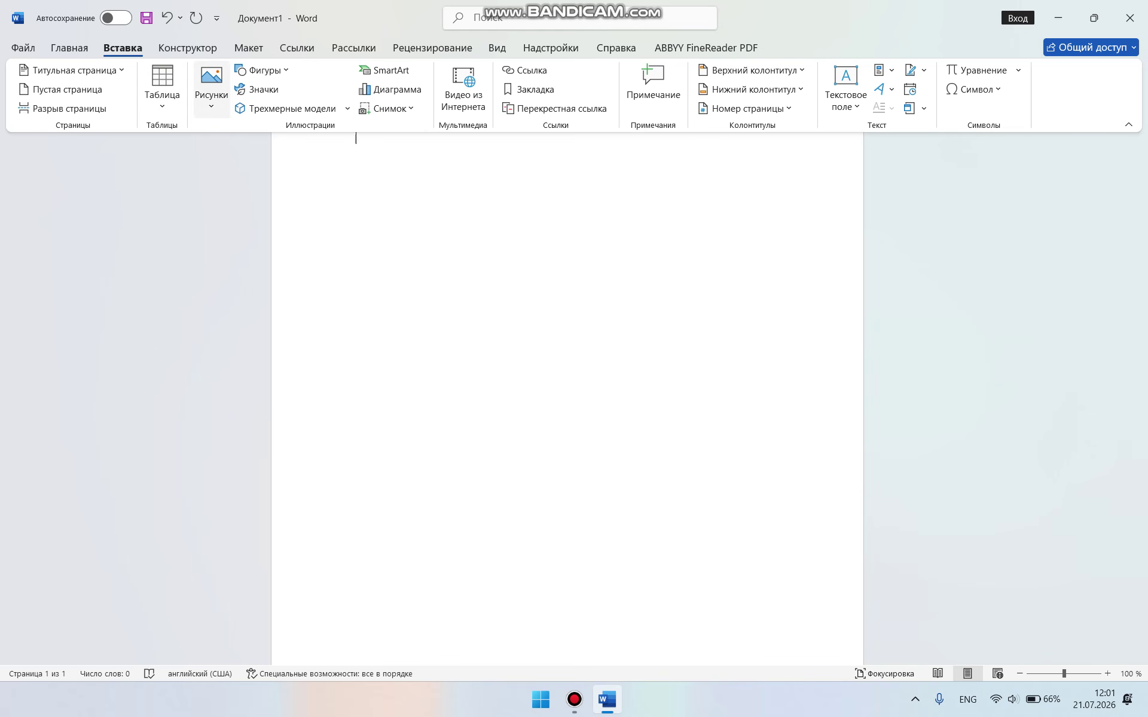
{"action": "left_click", "coordinate": [71, 70]}
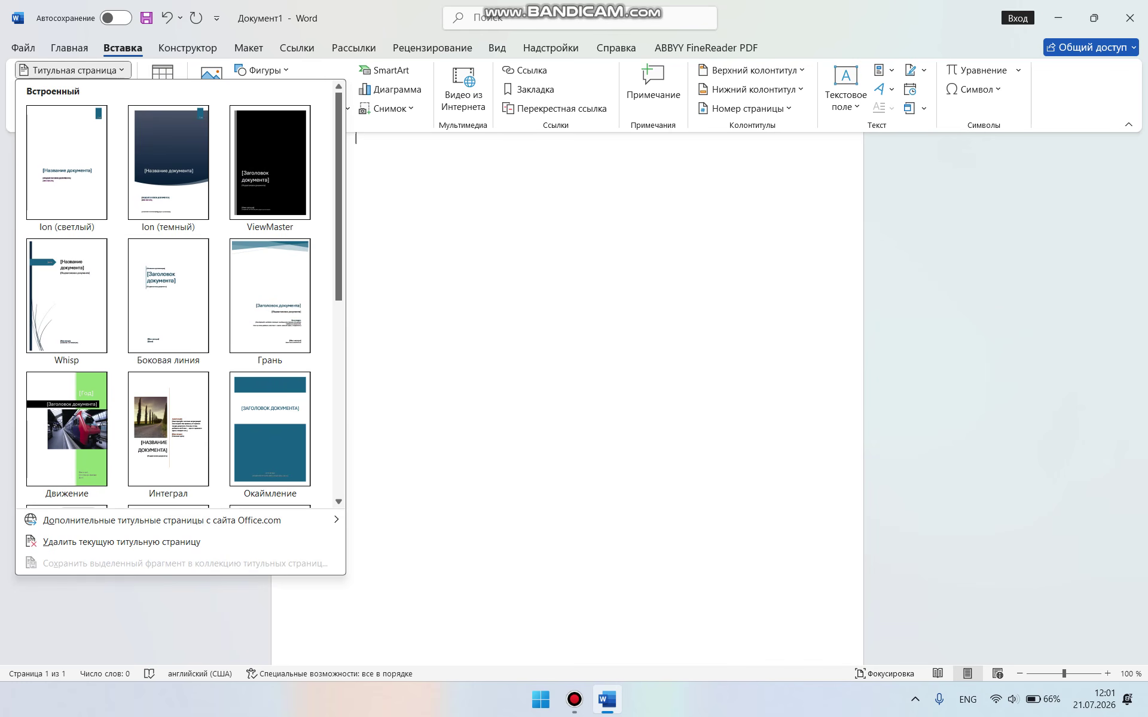
{"action": "key", "text": "Escape"}
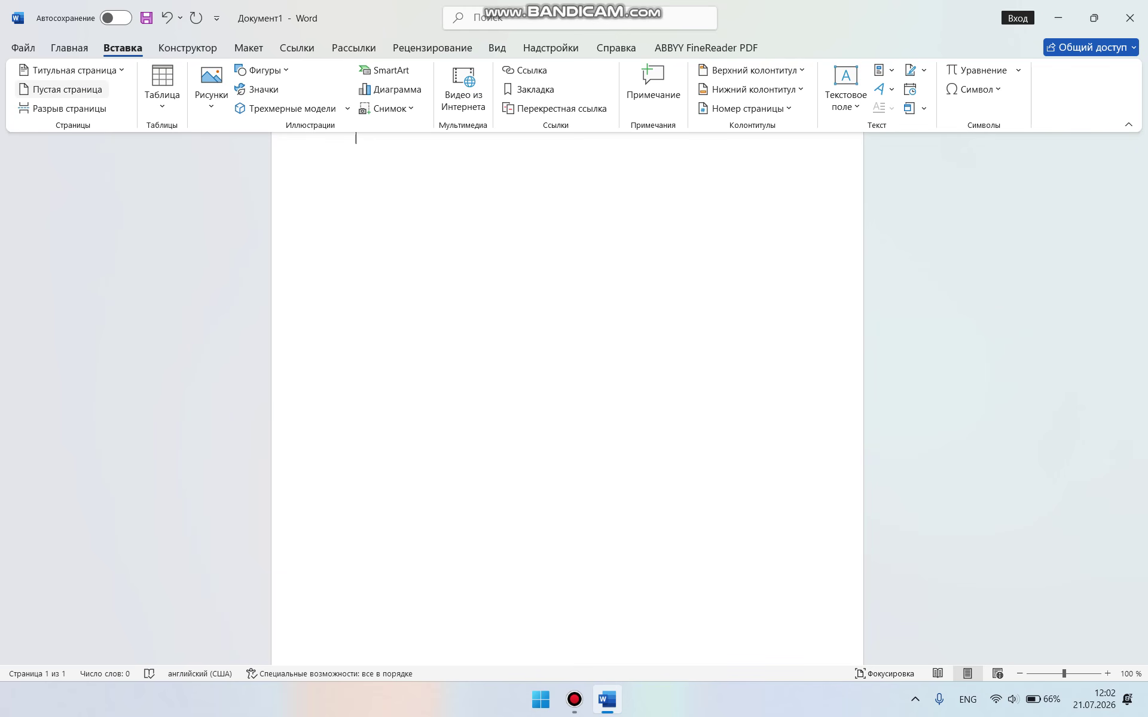
- Insert a blank page and add page breaks to extend the document to four pages
{"action": "left_click", "coordinate": [62, 89]}
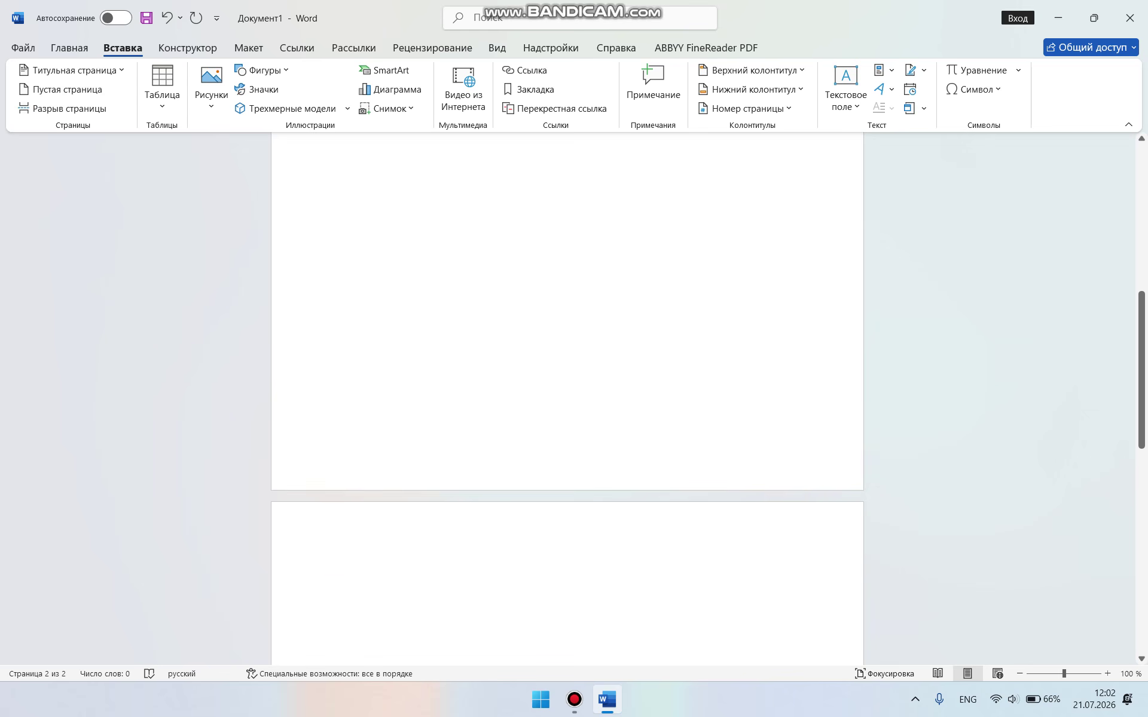
{"action": "scroll", "coordinate": [567, 399], "scroll_direction": "down", "scroll_amount": 3}
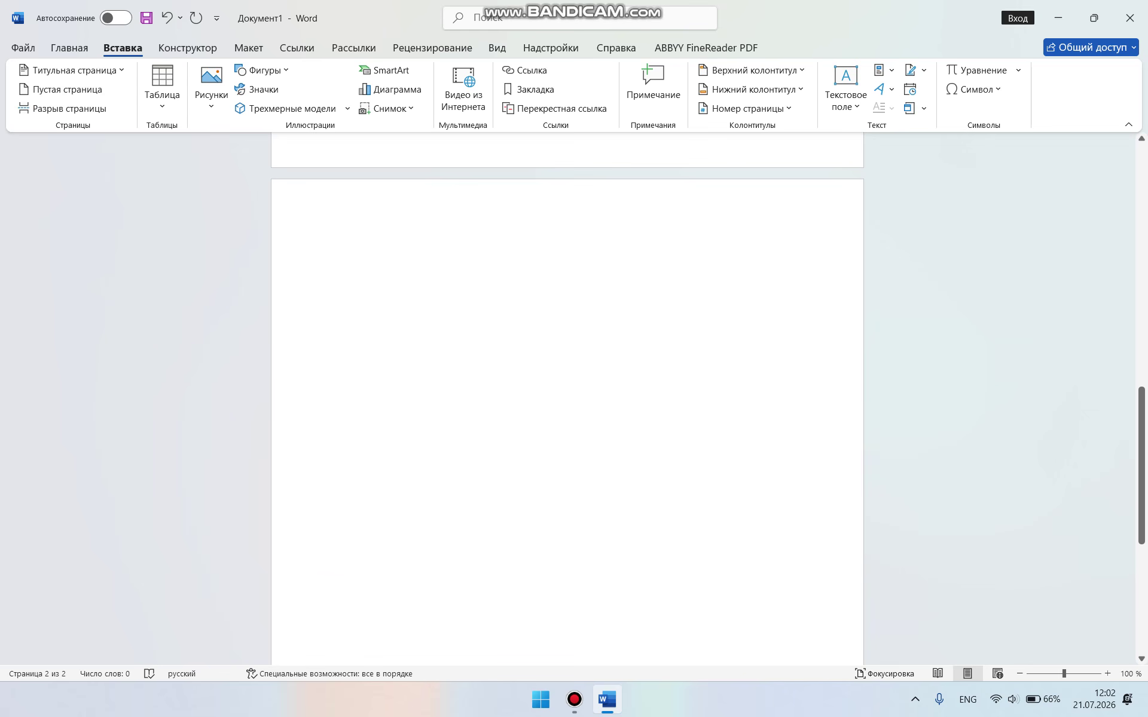
{"action": "scroll", "coordinate": [354, 364], "scroll_direction": "down", "scroll_amount": 5}
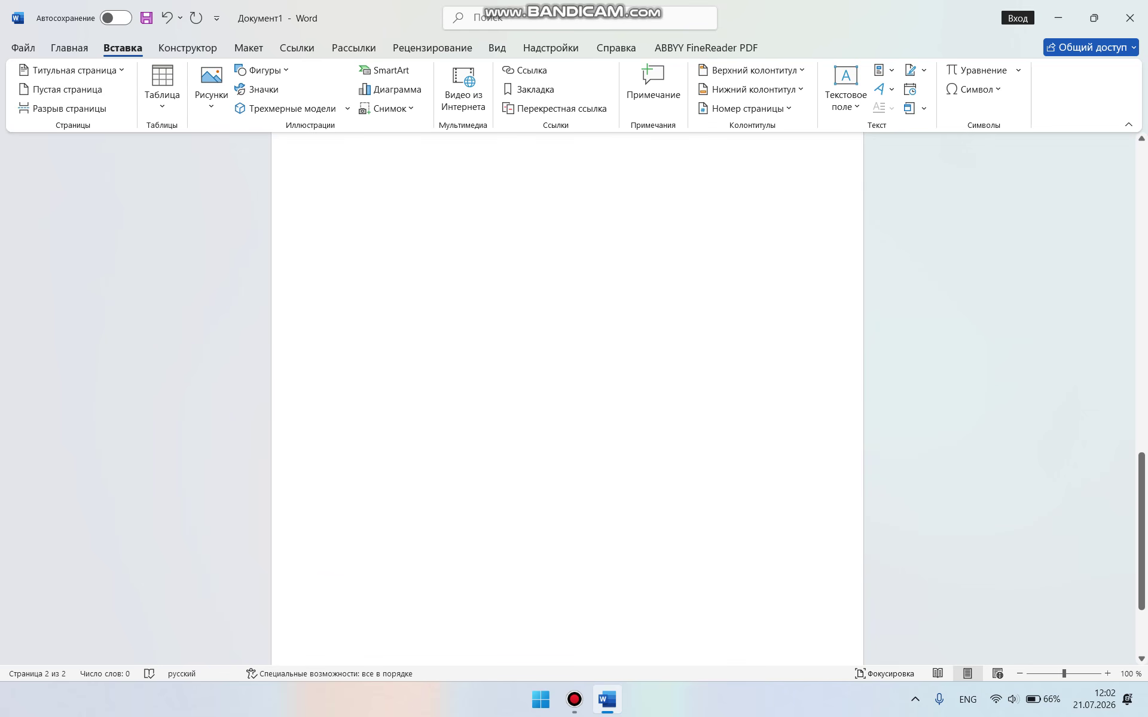
{"action": "scroll", "coordinate": [567, 400], "scroll_direction": "up", "scroll_amount": 5}
{"action": "scroll", "coordinate": [567, 399], "scroll_direction": "down", "scroll_amount": 3}
{"action": "scroll", "coordinate": [566, 400], "scroll_direction": "up", "scroll_amount": 3}
{"action": "scroll", "coordinate": [566, 399], "scroll_direction": "down", "scroll_amount": 3}
{"action": "scroll", "coordinate": [566, 399], "scroll_direction": "down", "scroll_amount": 6}
{"action": "scroll", "coordinate": [566, 399], "scroll_direction": "up", "scroll_amount": 11}
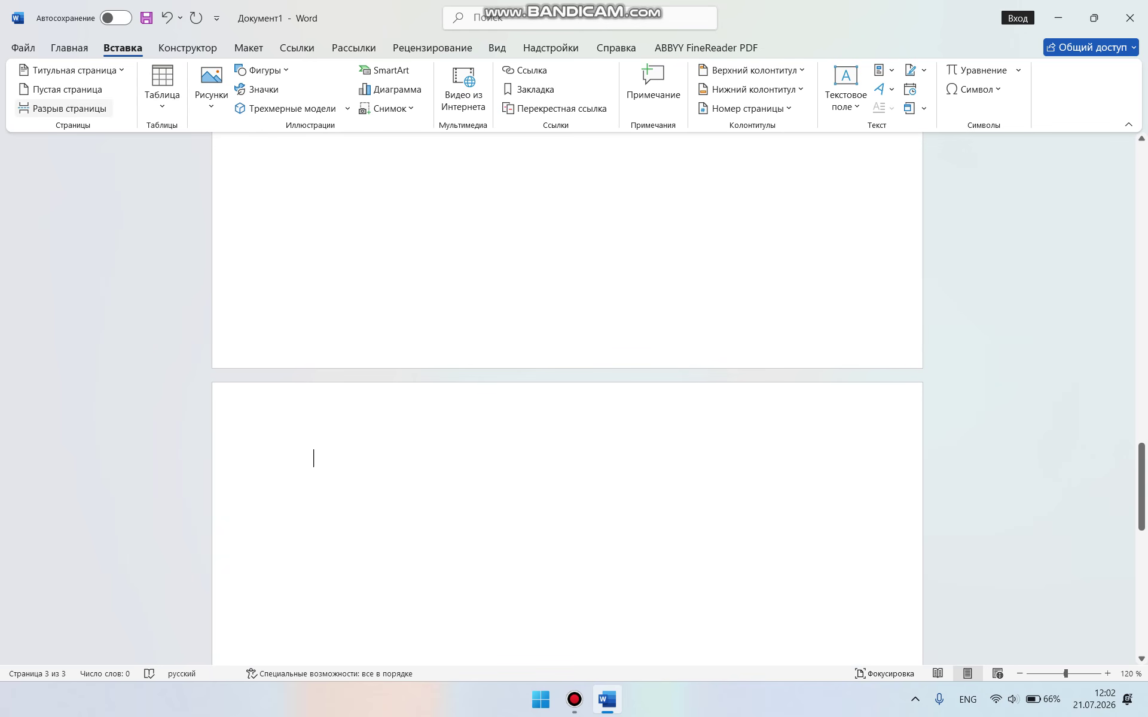
{"action": "left_click", "coordinate": [65, 108]}
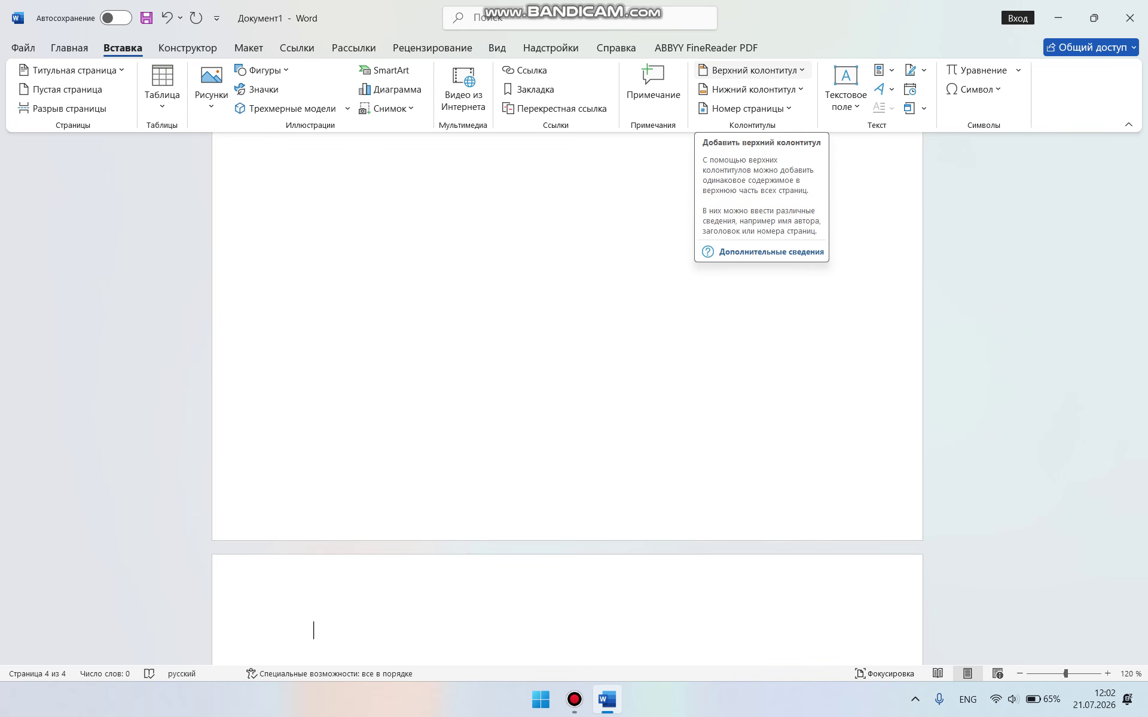
- Insert the built-in "Пустой" header, enter "kitob" as its text and leave header editing
{"action": "left_click", "coordinate": [755, 70]}
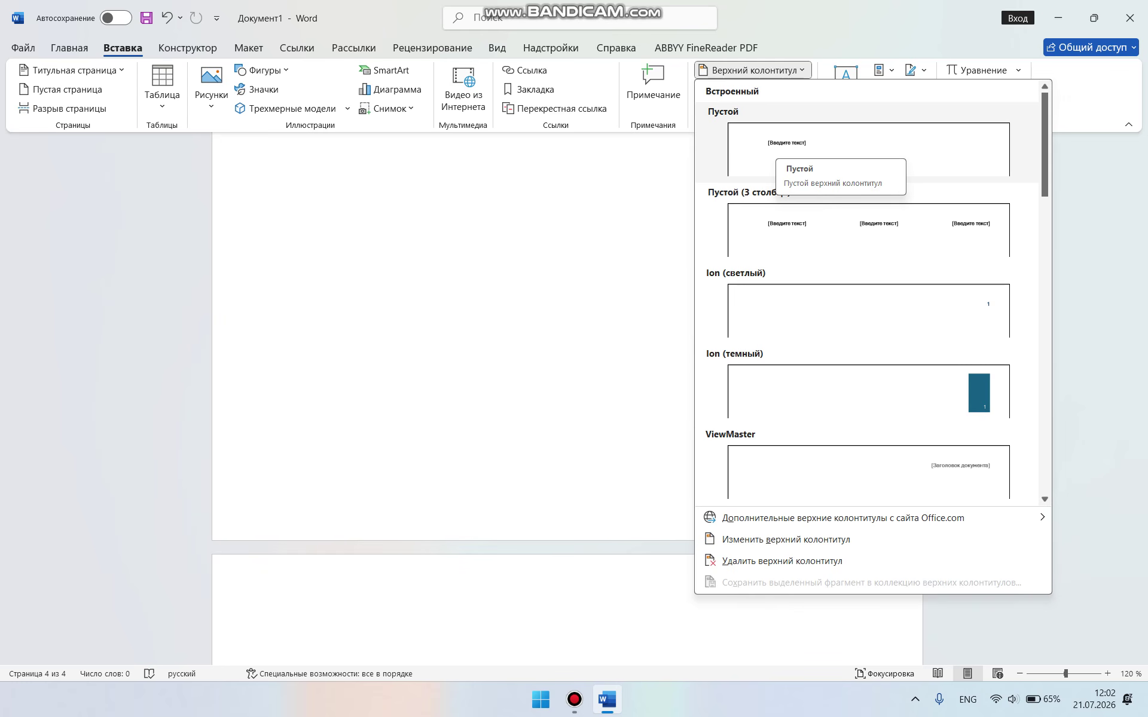
{"action": "left_click", "coordinate": [771, 149]}
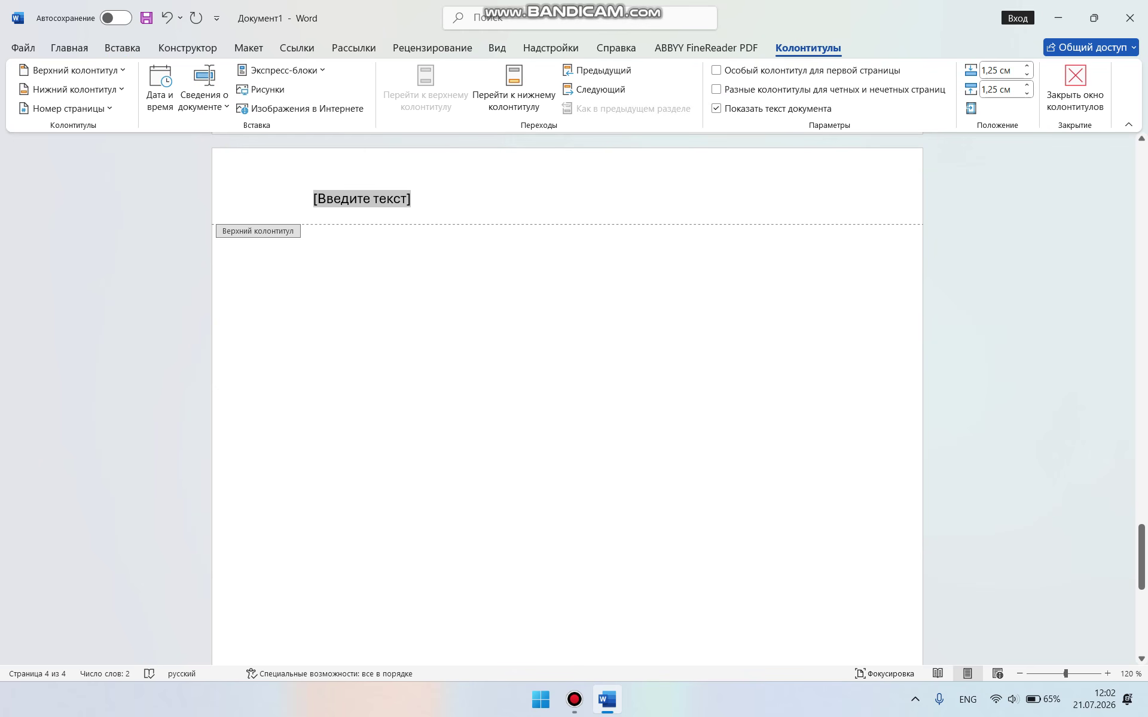
{"action": "type", "text": "kiton"}
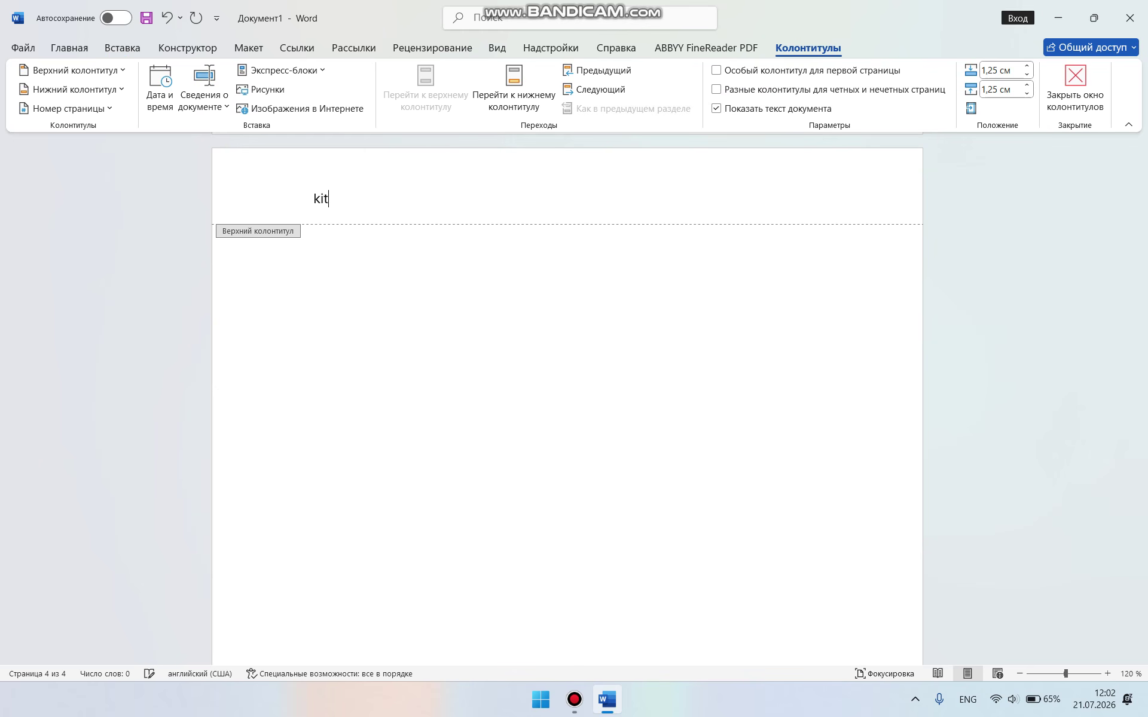
{"action": "key", "text": "BackSpace"}
{"action": "type", "text": "b"}
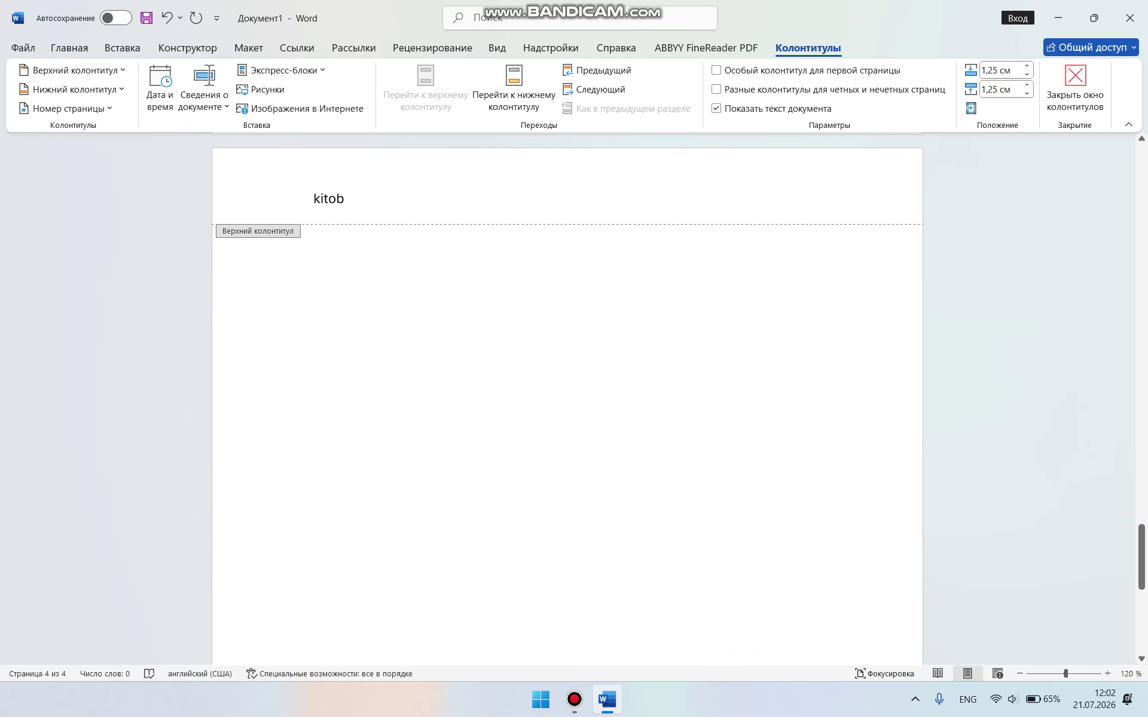
{"action": "key", "text": "Escape"}
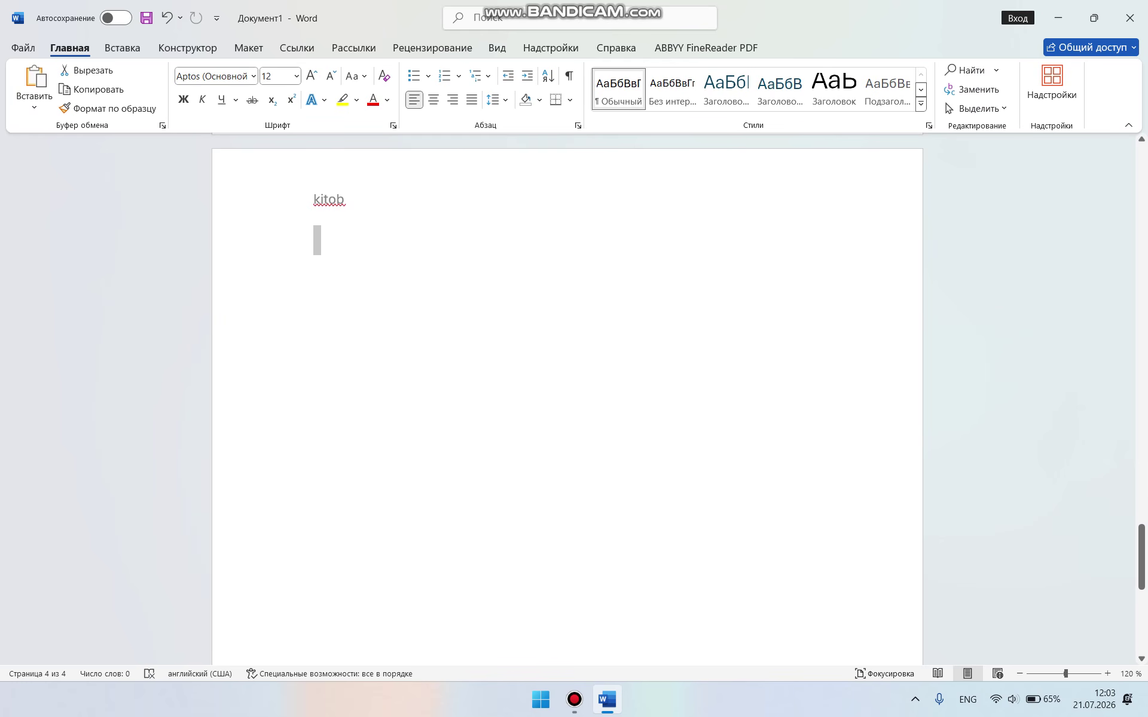
- Enter the sample text "nanan" in the body of the fourth page and delete it
{"action": "left_click", "coordinate": [317, 239]}
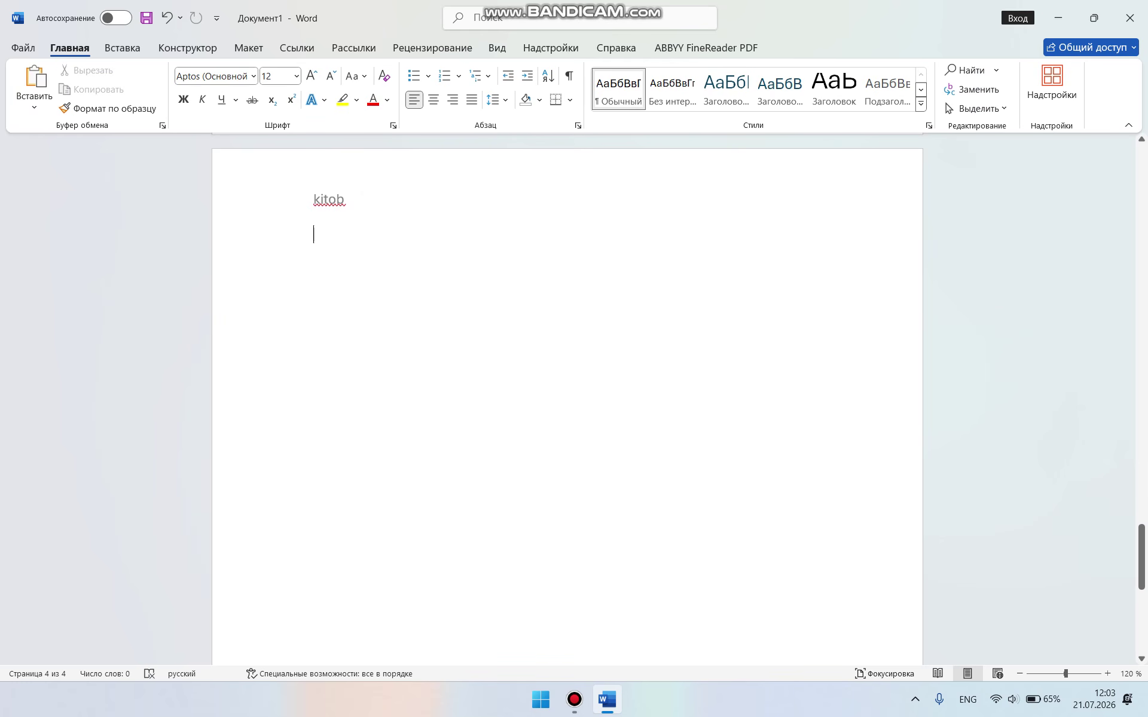
{"action": "type", "text": "nanan"}
{"action": "key", "text": "shift+Home"}
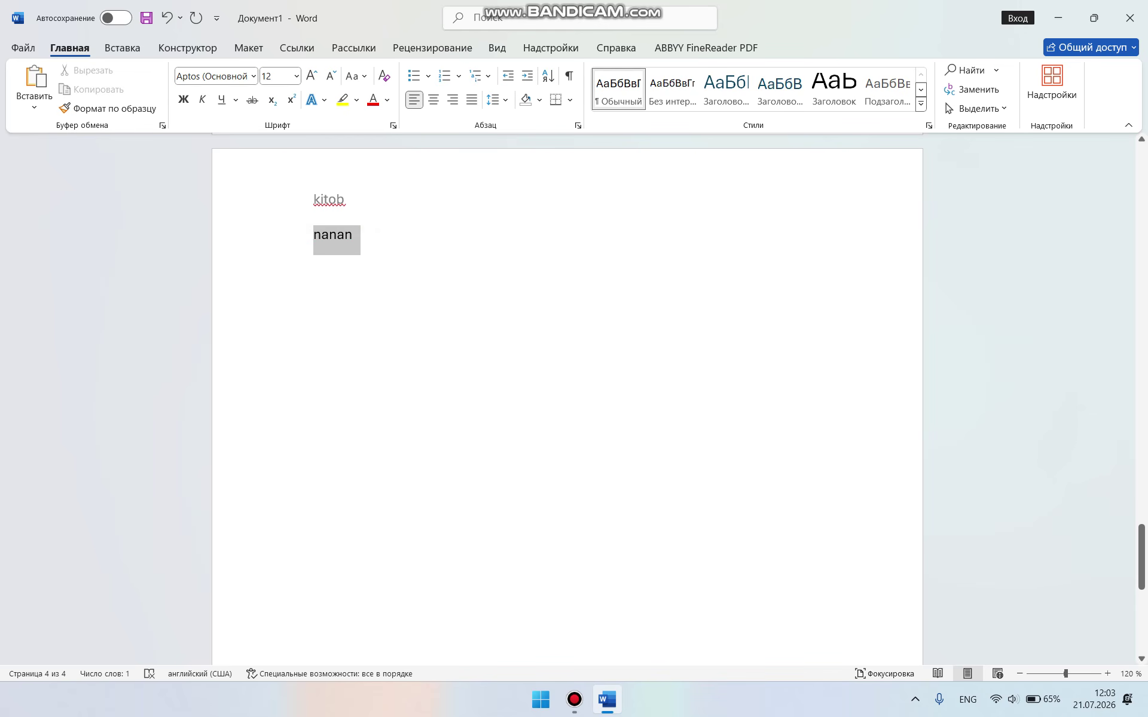
{"action": "key", "text": "BackSpace"}
- Undo the recent text edits and clear the stray "z" characters from the fourth page's body
{"action": "type", "text": "zzzz"}
{"action": "key", "text": "ctrl+z"}
{"action": "key", "text": "ctrl+z"}
{"action": "key", "text": "ctrl+z"}
{"action": "type", "text": "zzzz"}
{"action": "key", "text": "ctrl+z"}
{"action": "type", "text": "zzzz"}
{"action": "key", "text": "ctrl+z"}
{"action": "key", "text": "ctrl+z"}
{"action": "type", "text": "z"}
{"action": "key", "text": "ctrl+z"}
{"action": "key", "text": "ctrl+y"}
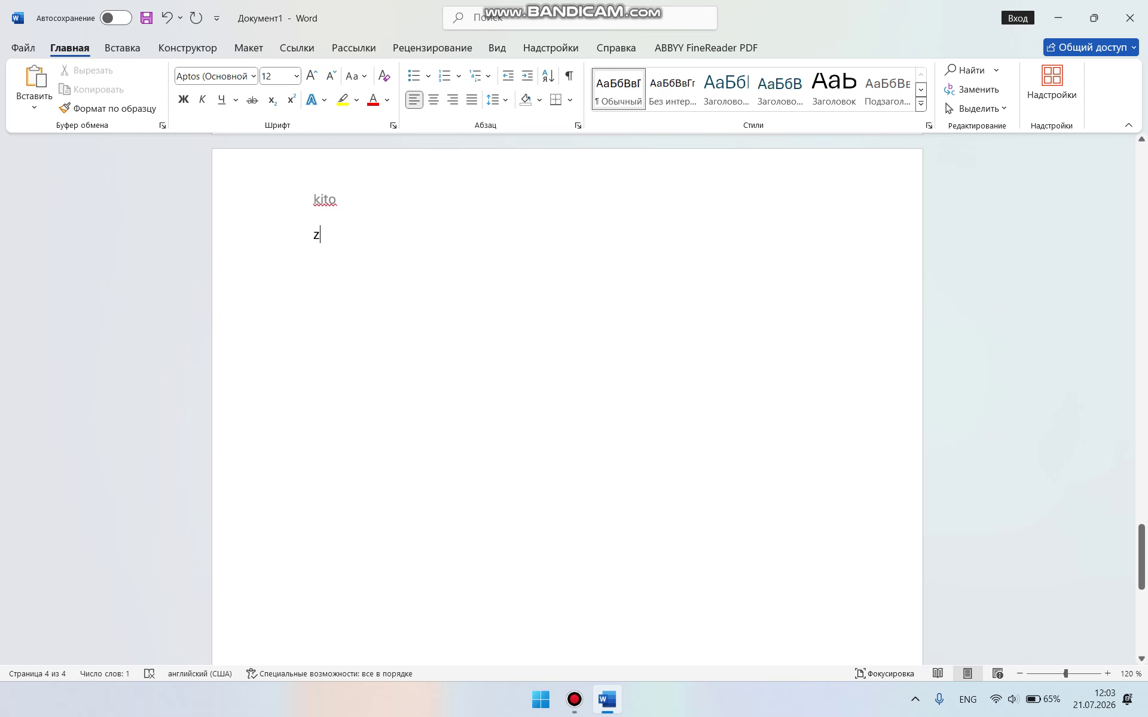
{"action": "key", "text": "shift+Left"}
{"action": "key", "text": "BackSpace"}
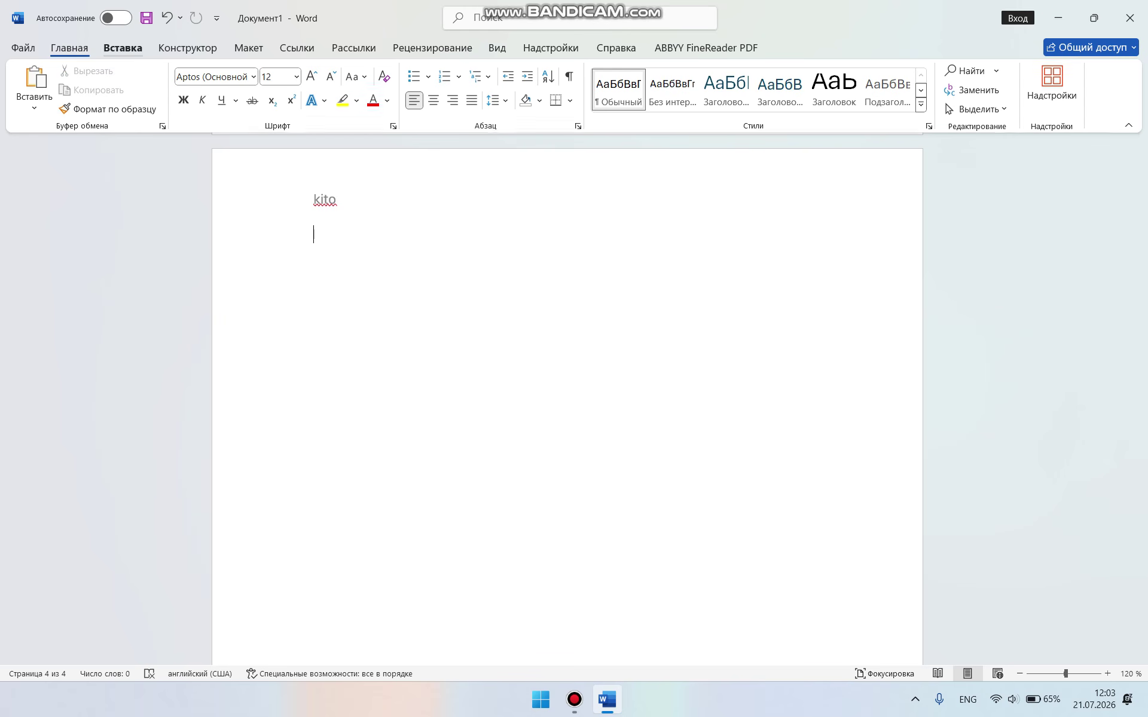
- Replace the header with the built-in "Ion (темный)" design, check its page number box and leave header editing
{"action": "left_click", "coordinate": [123, 48]}
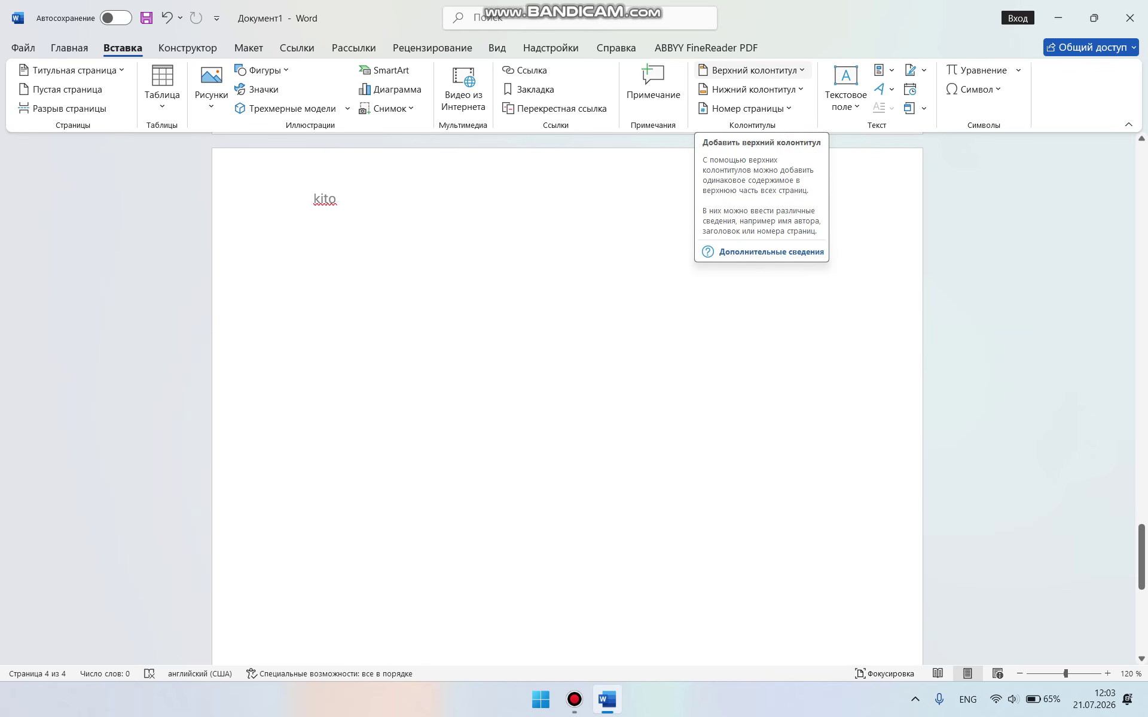
{"action": "left_click", "coordinate": [754, 70]}
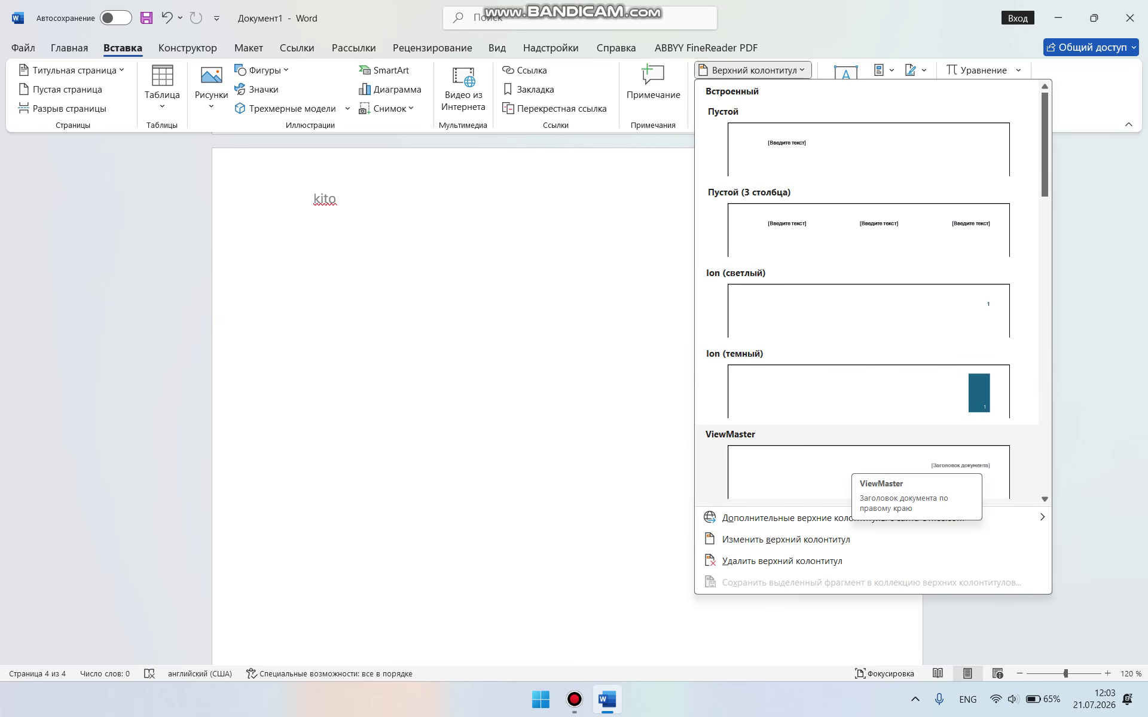
{"action": "left_click", "coordinate": [868, 388]}
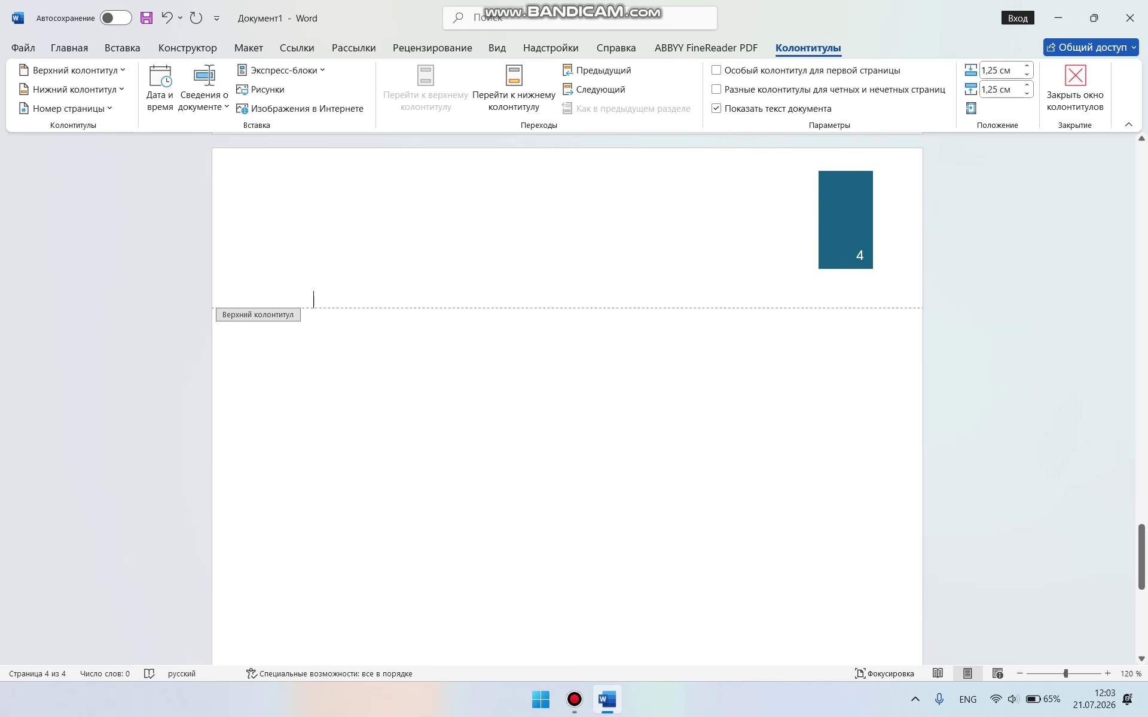
{"action": "left_click", "coordinate": [860, 256]}
{"action": "left_click", "coordinate": [313, 299]}
{"action": "left_click", "coordinate": [860, 256]}
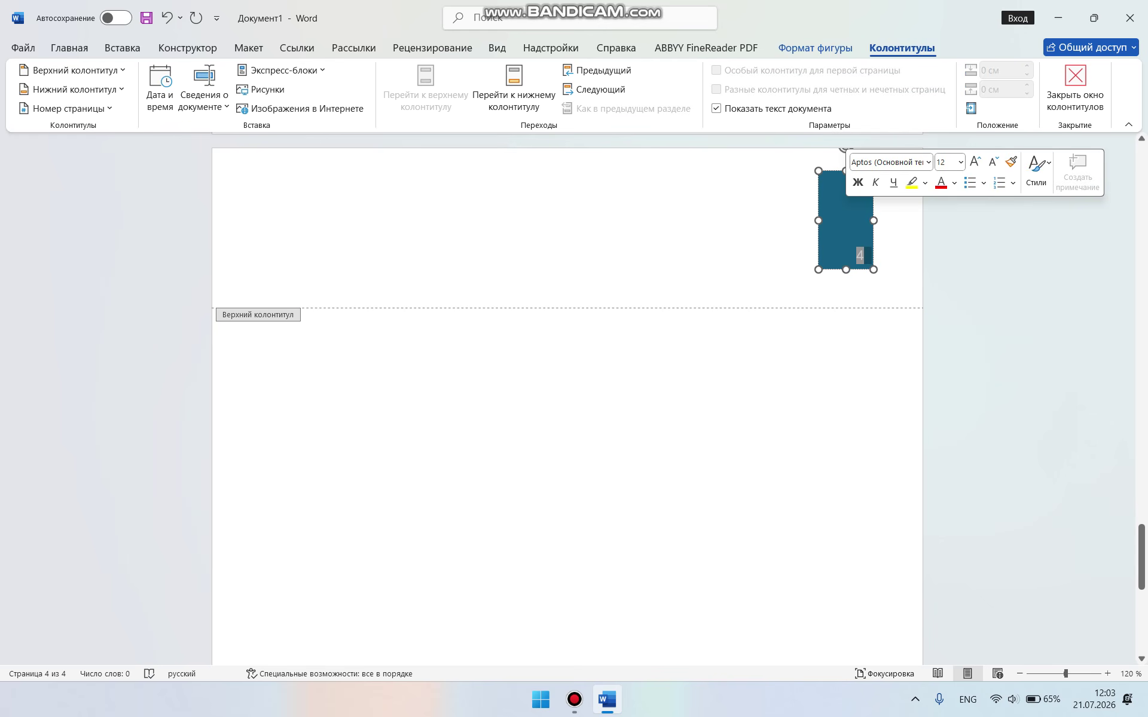
{"action": "scroll", "coordinate": [567, 394], "scroll_direction": "down", "scroll_amount": 8}
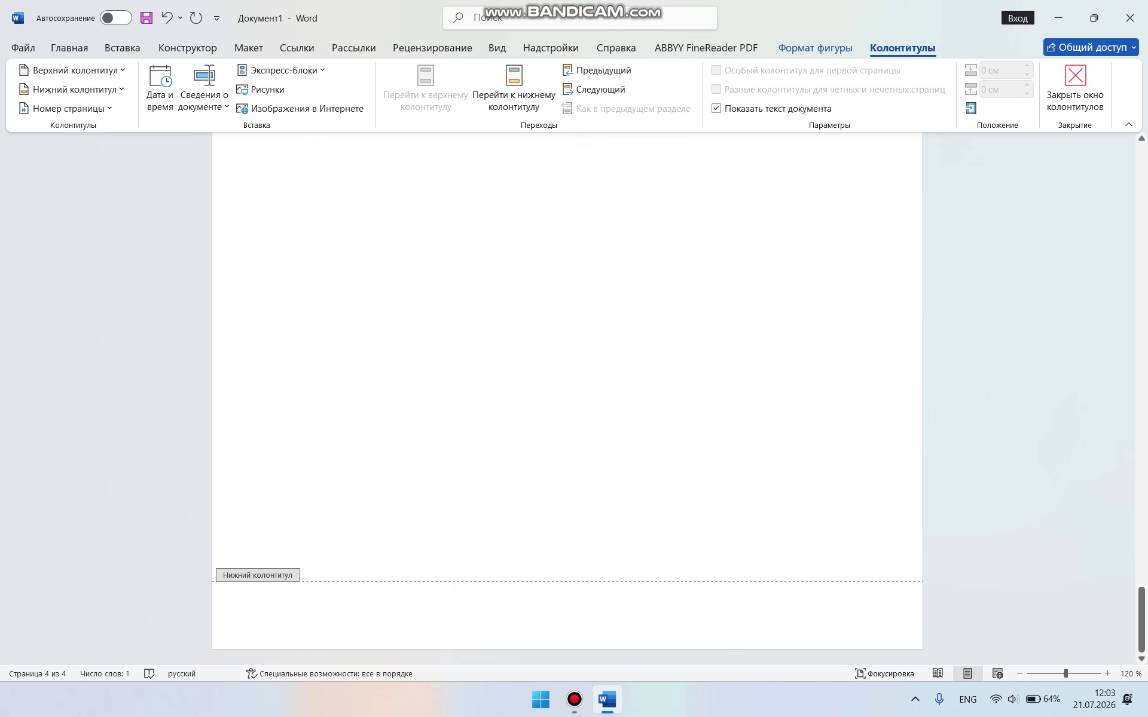
{"action": "key", "text": "Escape"}
{"action": "key", "text": "Escape"}
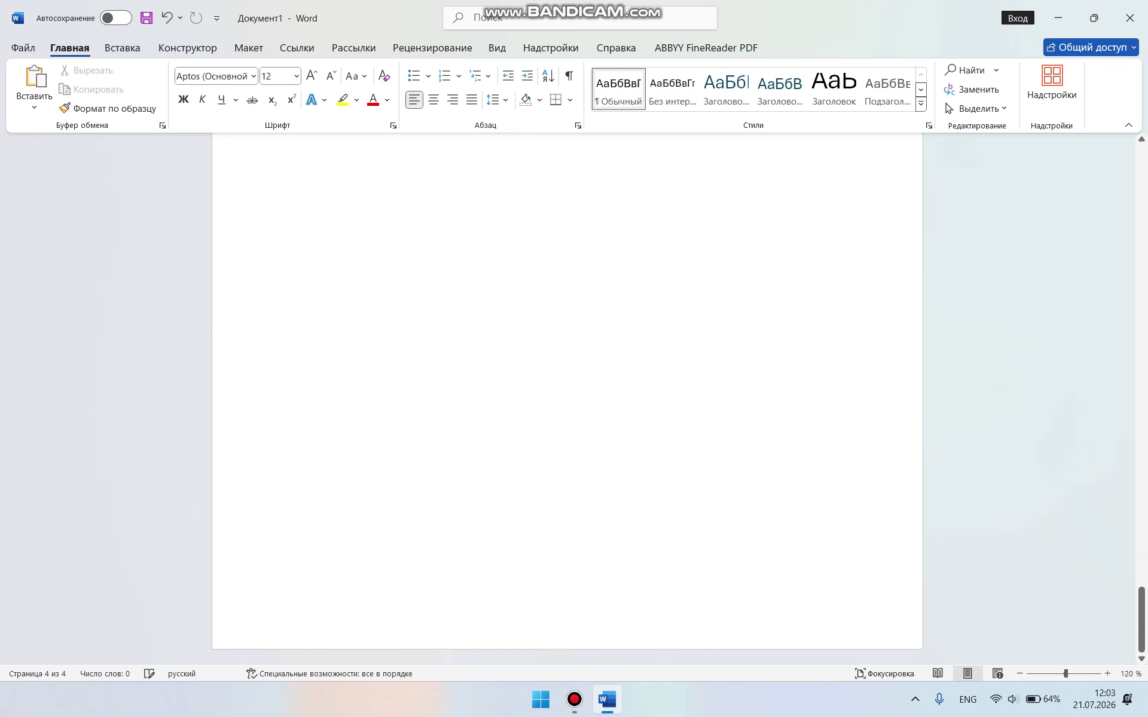
- Insert another blank page at the end of the document and check the numbered header on each page
{"action": "left_click", "coordinate": [122, 48]}
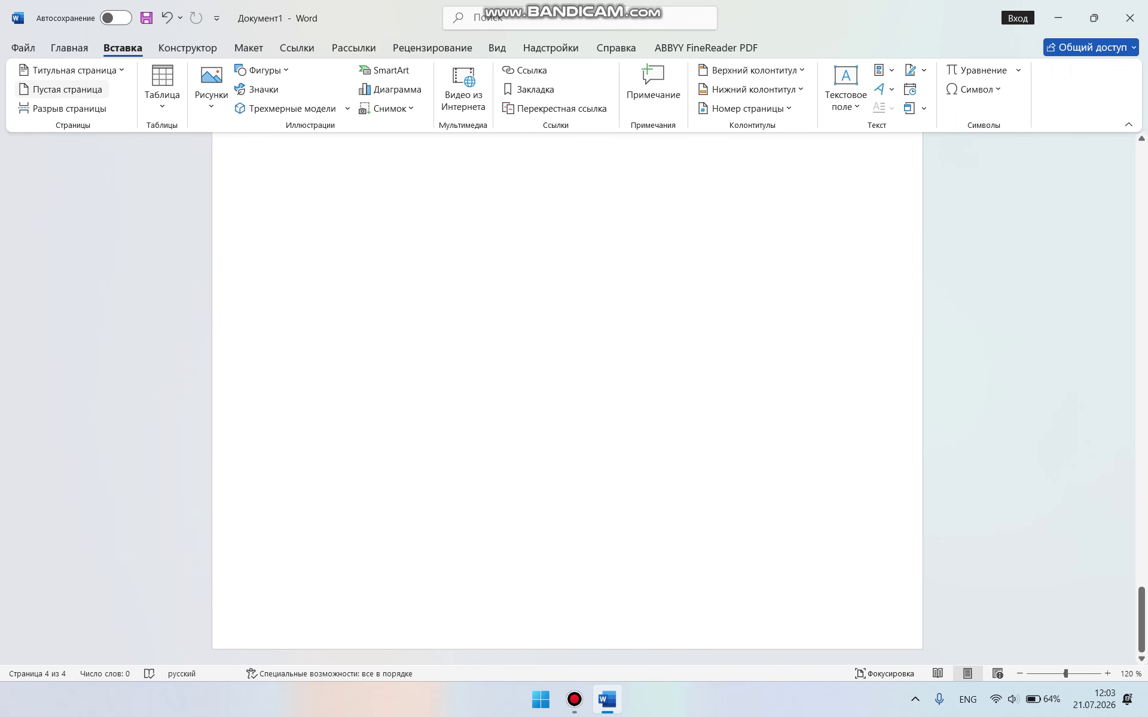
{"action": "left_click", "coordinate": [67, 89]}
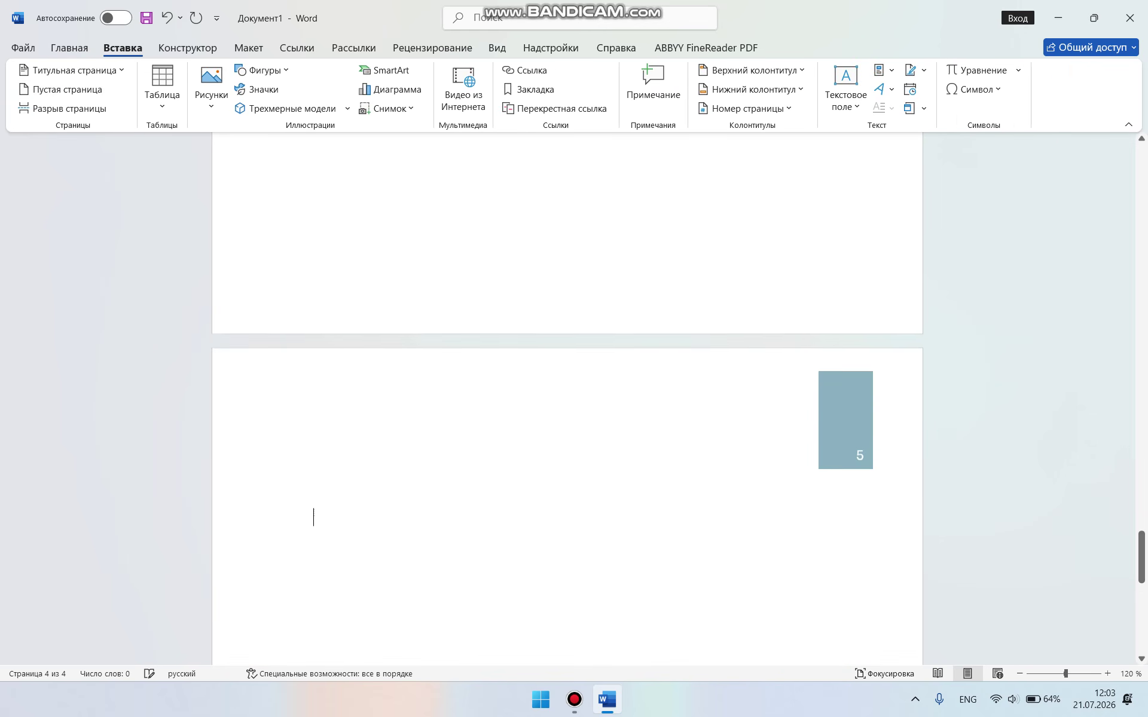
{"action": "scroll", "coordinate": [567, 399], "scroll_direction": "up", "scroll_amount": 1}
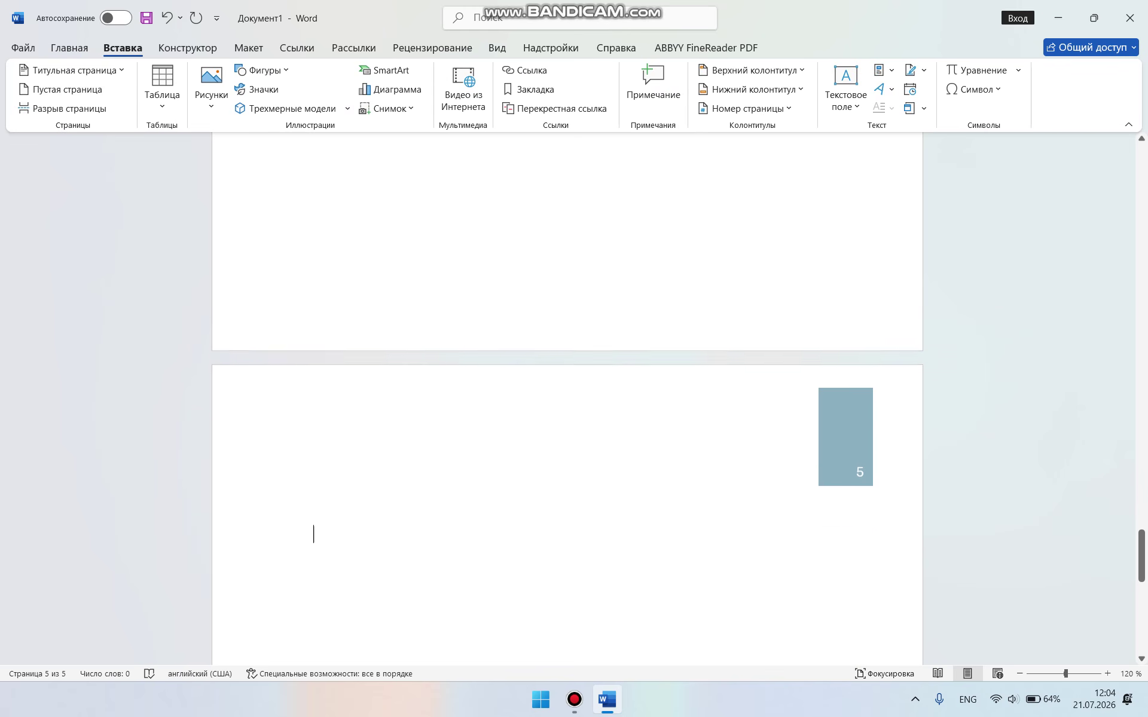
{"action": "scroll", "coordinate": [313, 569], "scroll_direction": "down", "scroll_amount": 2}
{"action": "scroll", "coordinate": [313, 568], "scroll_direction": "up", "scroll_amount": 5}
{"action": "scroll", "coordinate": [566, 398], "scroll_direction": "down", "scroll_amount": 7}
{"action": "scroll", "coordinate": [567, 398], "scroll_direction": "up", "scroll_amount": 12}
{"action": "scroll", "coordinate": [567, 399], "scroll_direction": "up", "scroll_amount": 12}
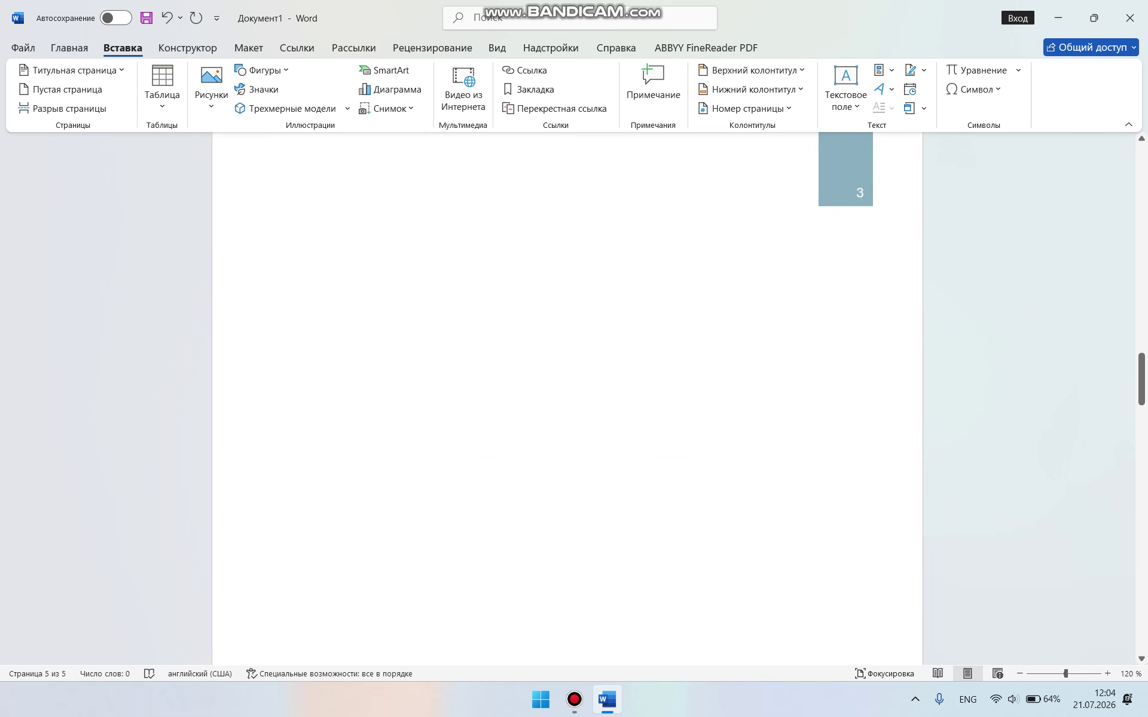
{"action": "scroll", "coordinate": [566, 399], "scroll_direction": "up", "scroll_amount": 15}
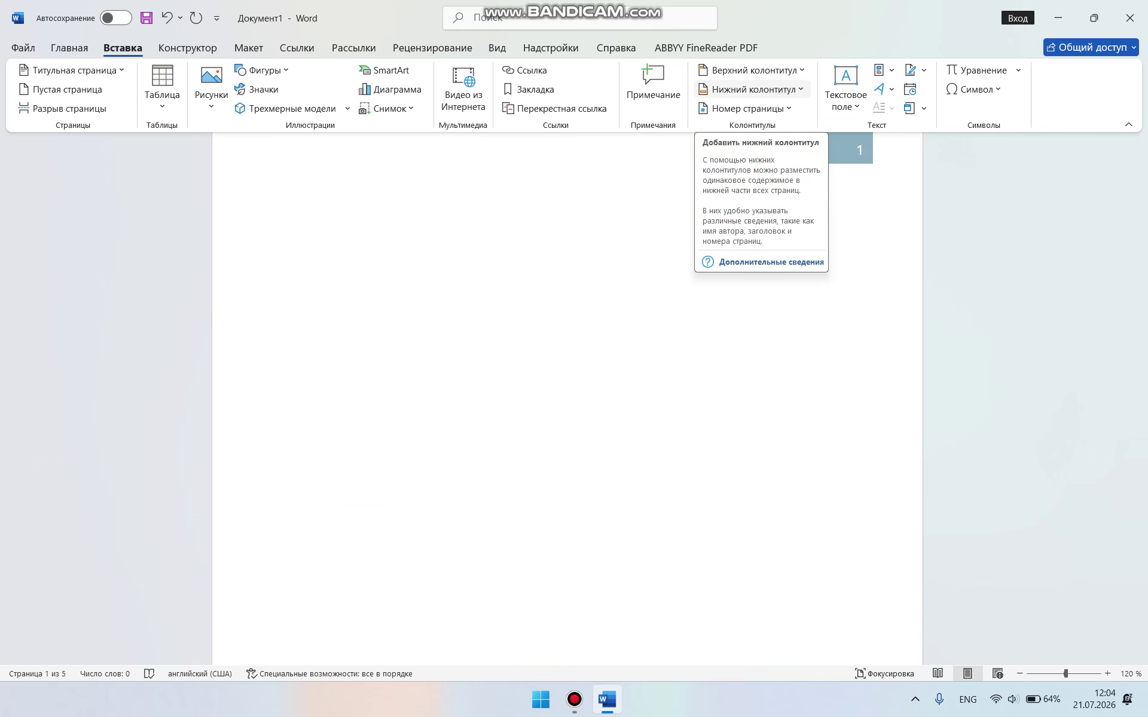
- Insert the built-in "Ion (темный)" footer and check it across the document's pages
{"action": "left_click", "coordinate": [752, 89]}
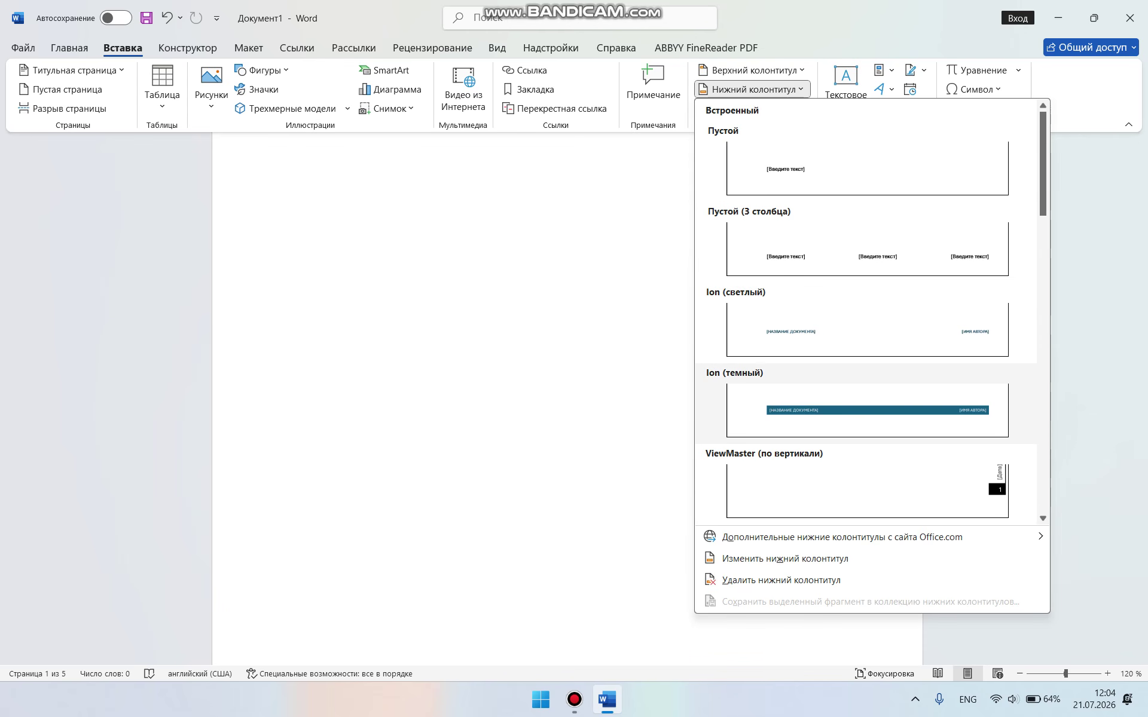
{"action": "left_click", "coordinate": [867, 411]}
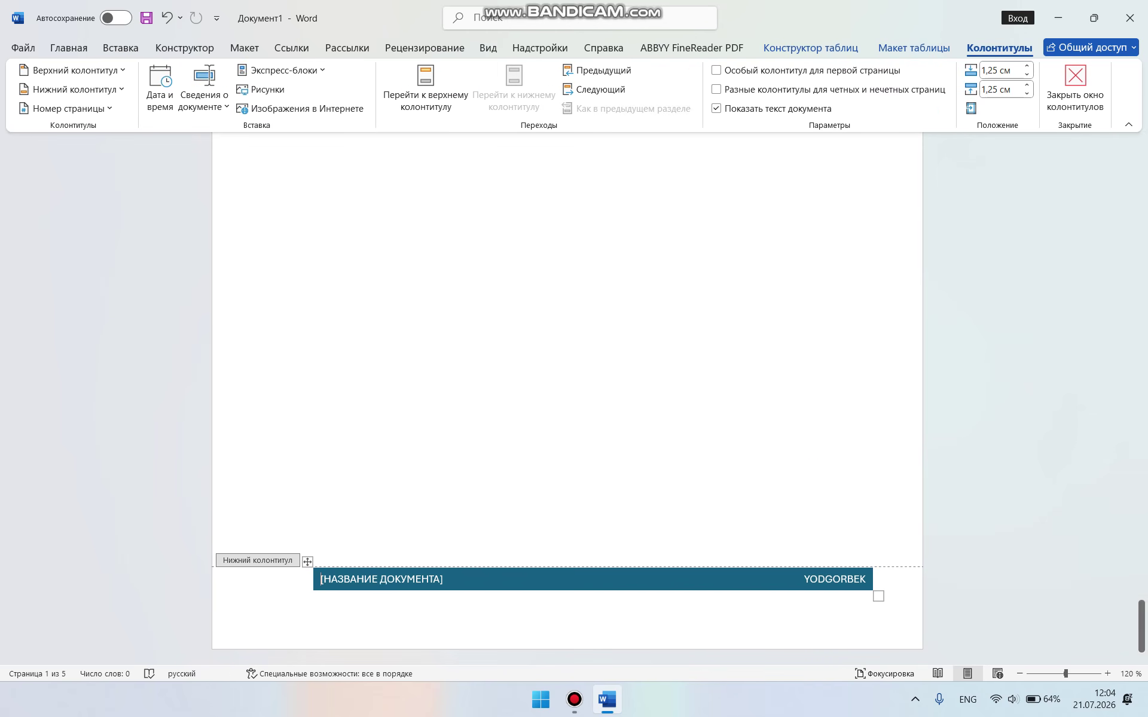
{"action": "scroll", "coordinate": [567, 395], "scroll_direction": "down", "scroll_amount": 6}
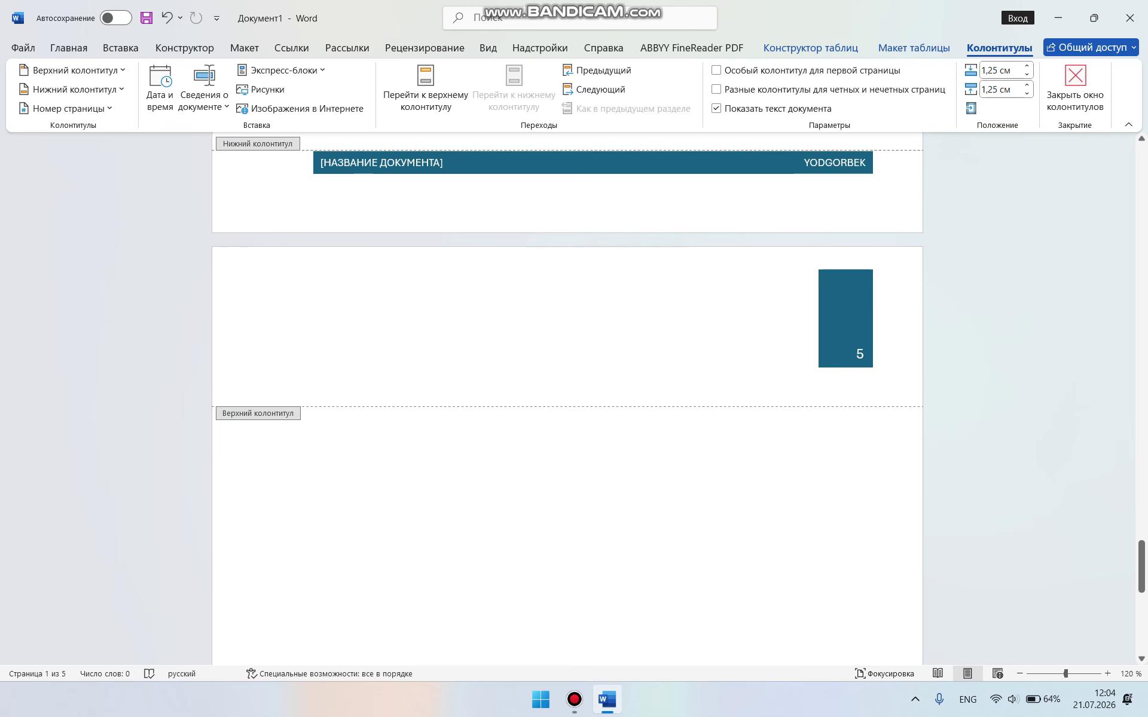
{"action": "scroll", "coordinate": [567, 395], "scroll_direction": "up", "scroll_amount": 10}
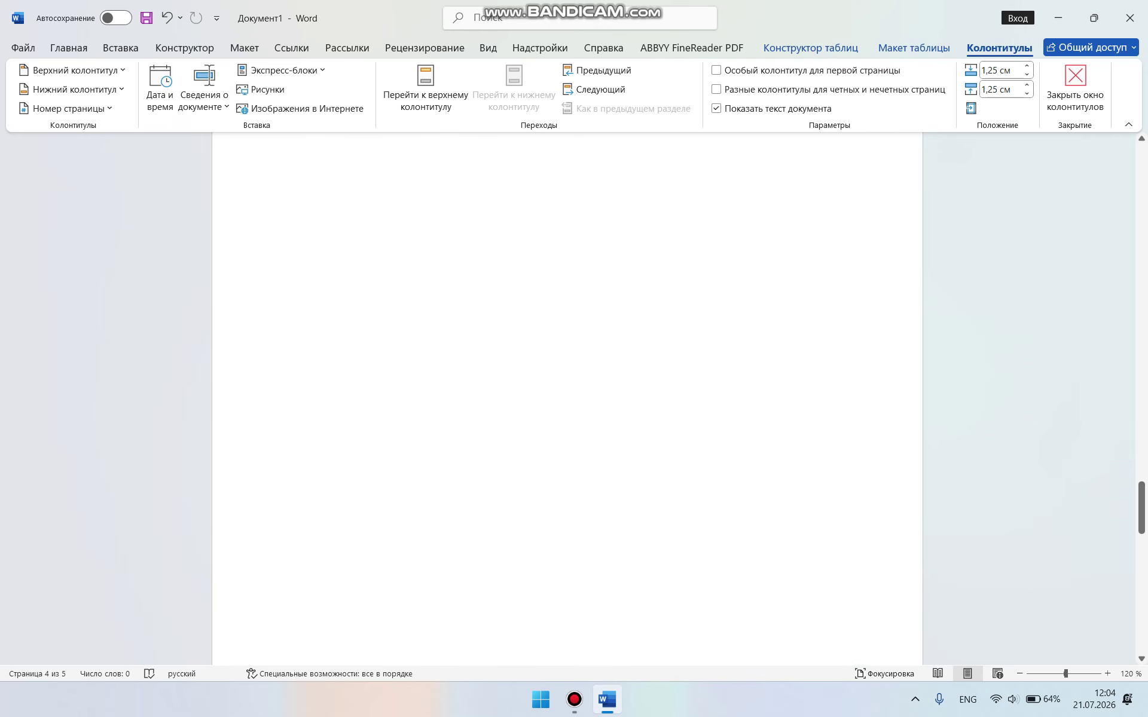
{"action": "scroll", "coordinate": [566, 394], "scroll_direction": "up", "scroll_amount": 15}
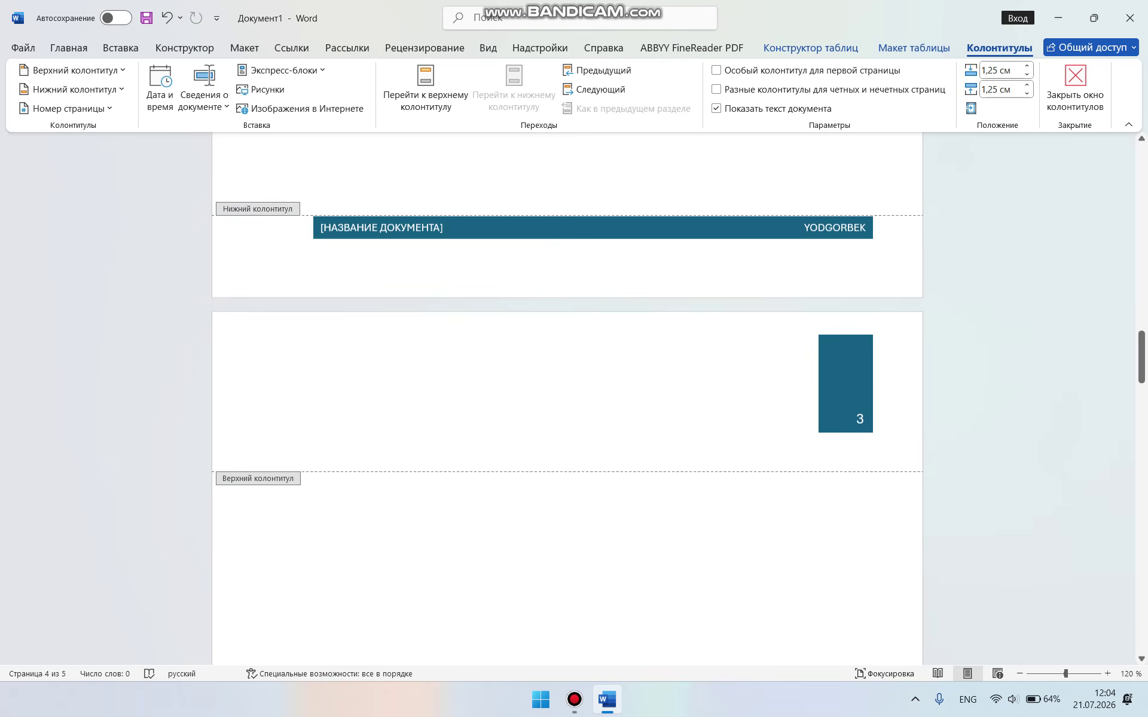
- Replace the document title placeholder in the first page's footer with "KITOB" and check the footer on the following page
{"action": "scroll", "coordinate": [567, 394], "scroll_direction": "up", "scroll_amount": 10}
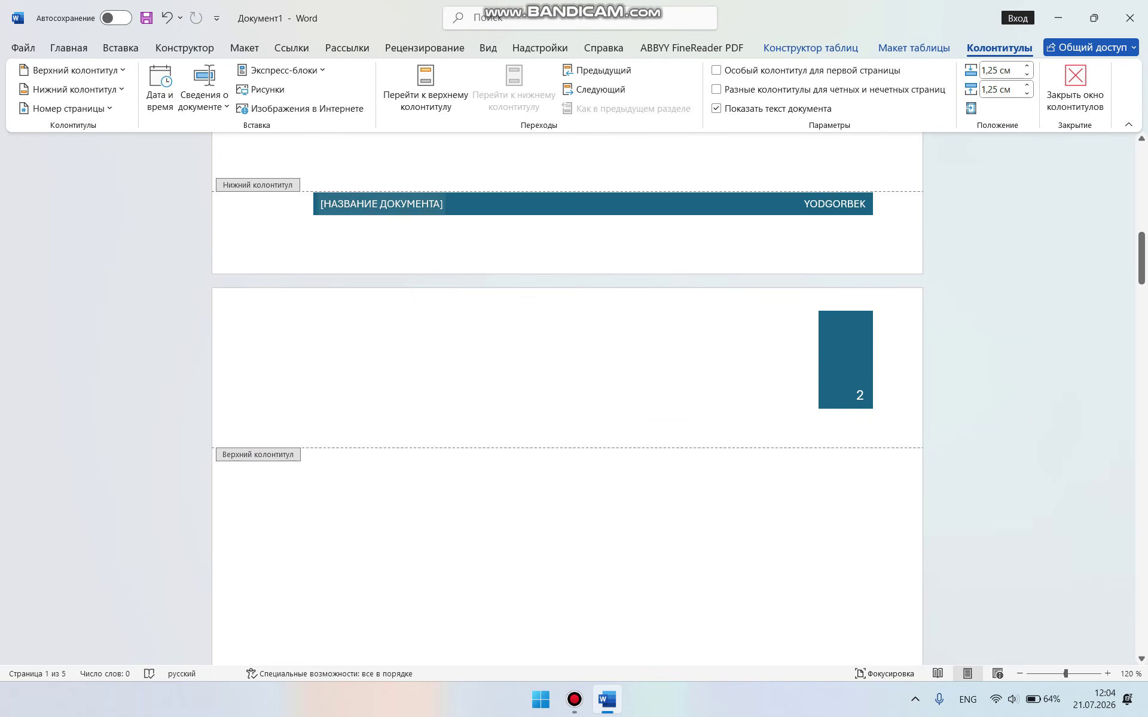
{"action": "left_click", "coordinate": [382, 203]}
{"action": "key", "text": "BackSpace"}
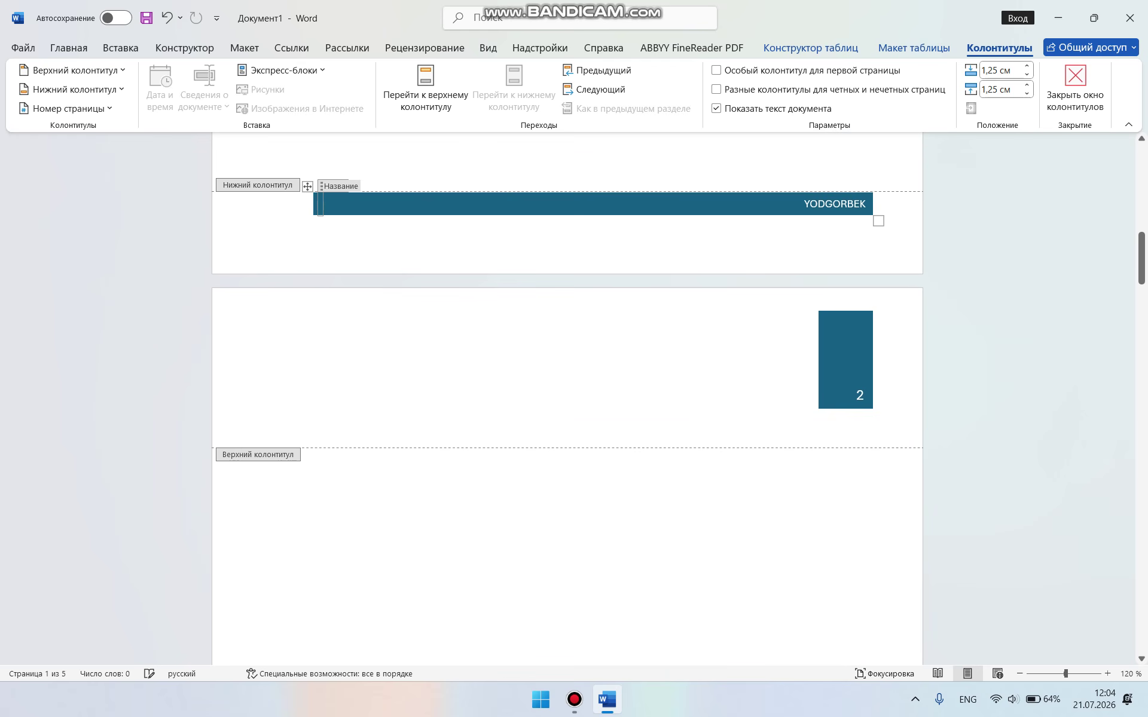
{"action": "key", "text": "alt+shift"}
{"action": "type", "text": "KITOB"}
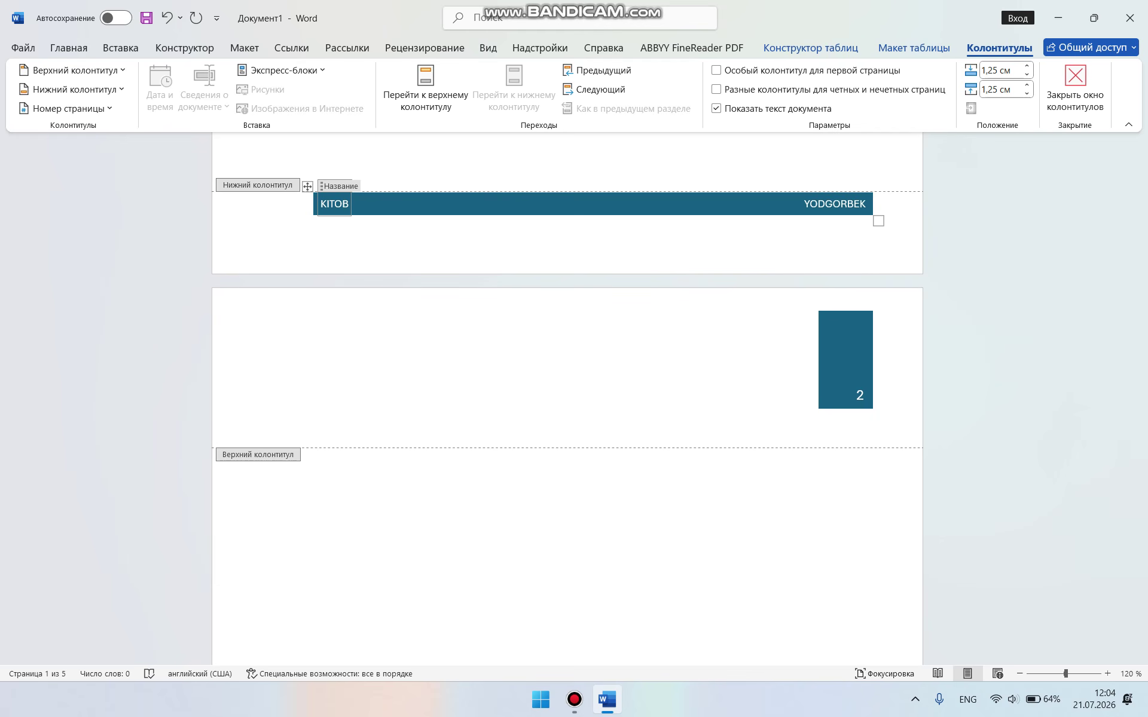
{"action": "scroll", "coordinate": [567, 394], "scroll_direction": "down", "scroll_amount": 8}
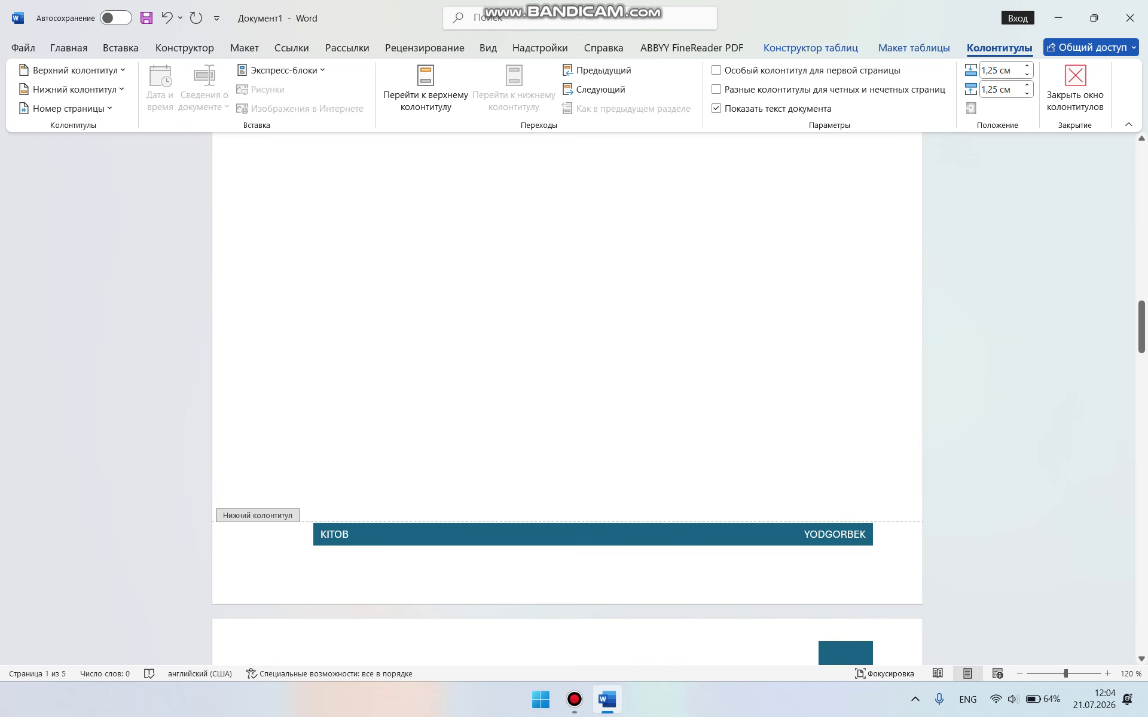
{"action": "scroll", "coordinate": [567, 394], "scroll_direction": "up", "scroll_amount": 8}
{"action": "scroll", "coordinate": [567, 394], "scroll_direction": "up", "scroll_amount": 1}
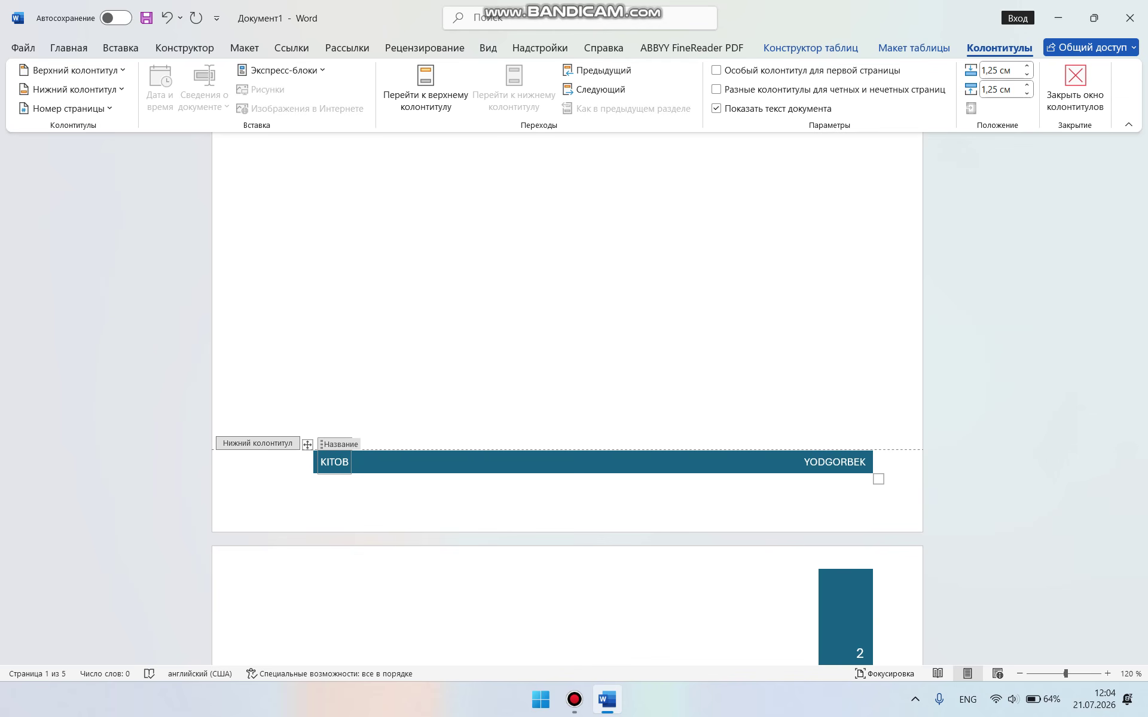
- Insert the "Простой номер 2" page number at the top of the pages and check the first page
{"action": "left_click", "coordinate": [121, 48]}
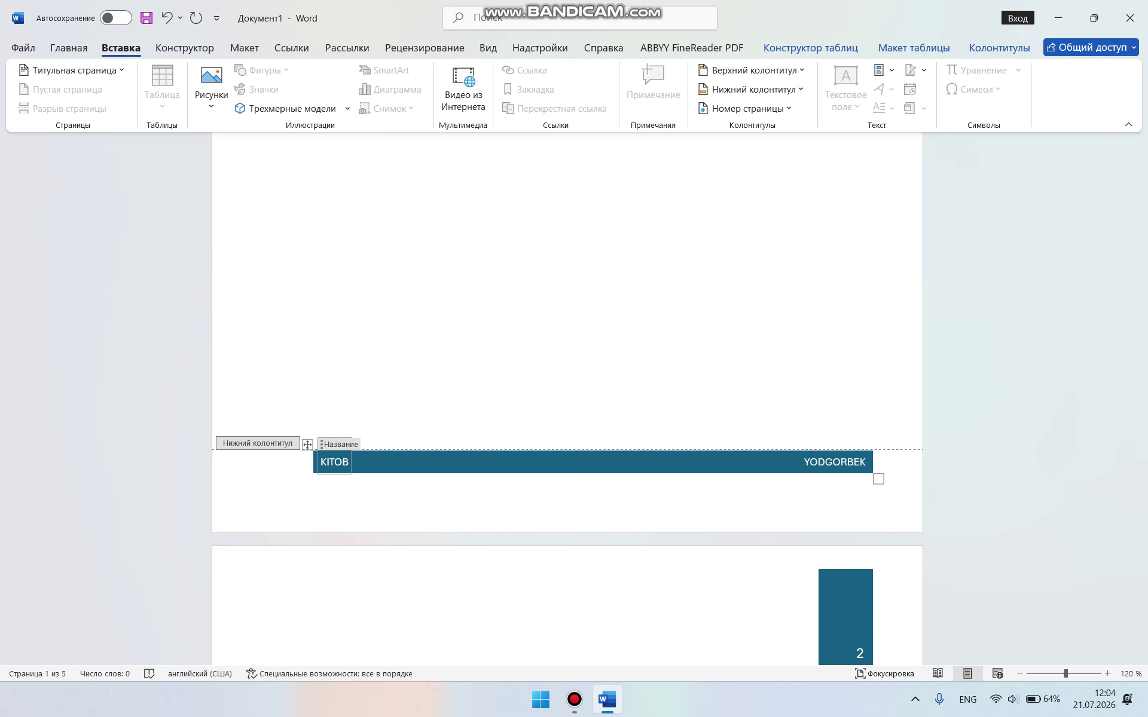
{"action": "left_click", "coordinate": [747, 108]}
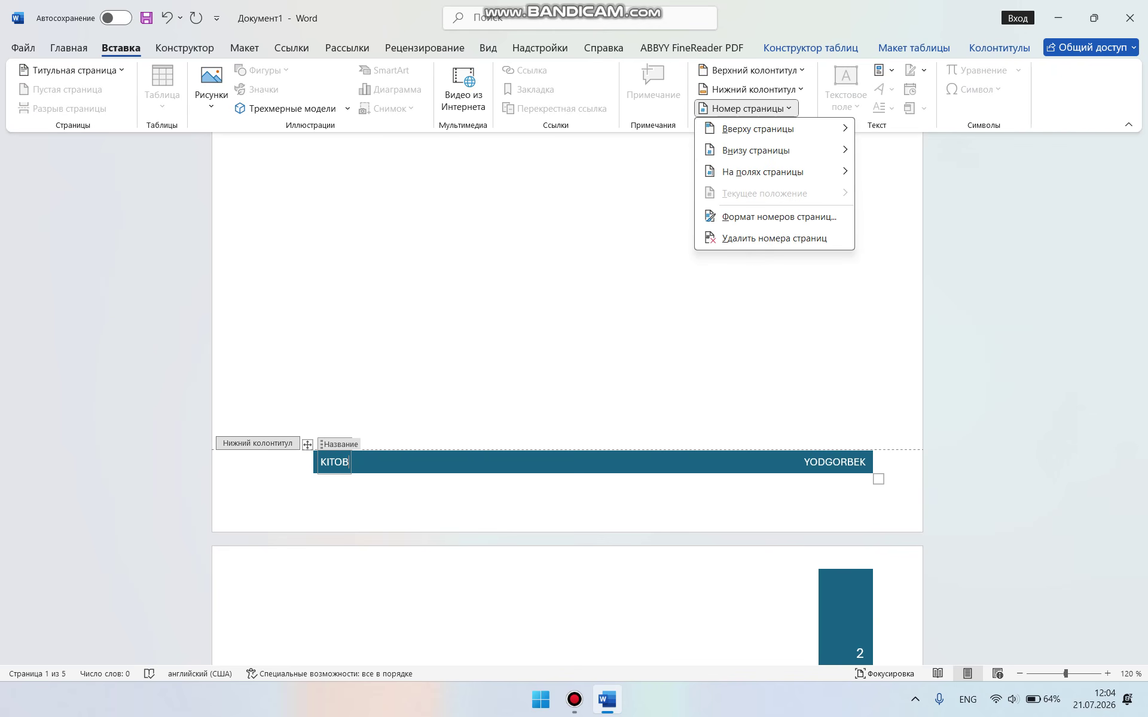
{"action": "mouse_move", "coordinate": [758, 128]}
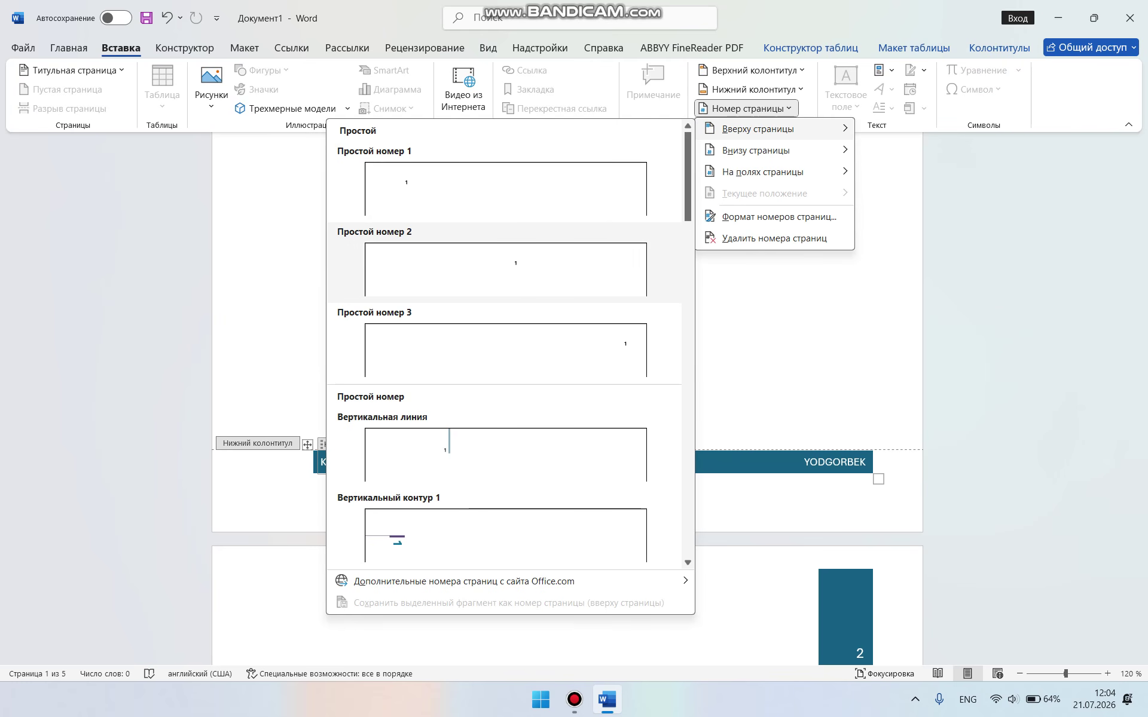
{"action": "left_click", "coordinate": [505, 263]}
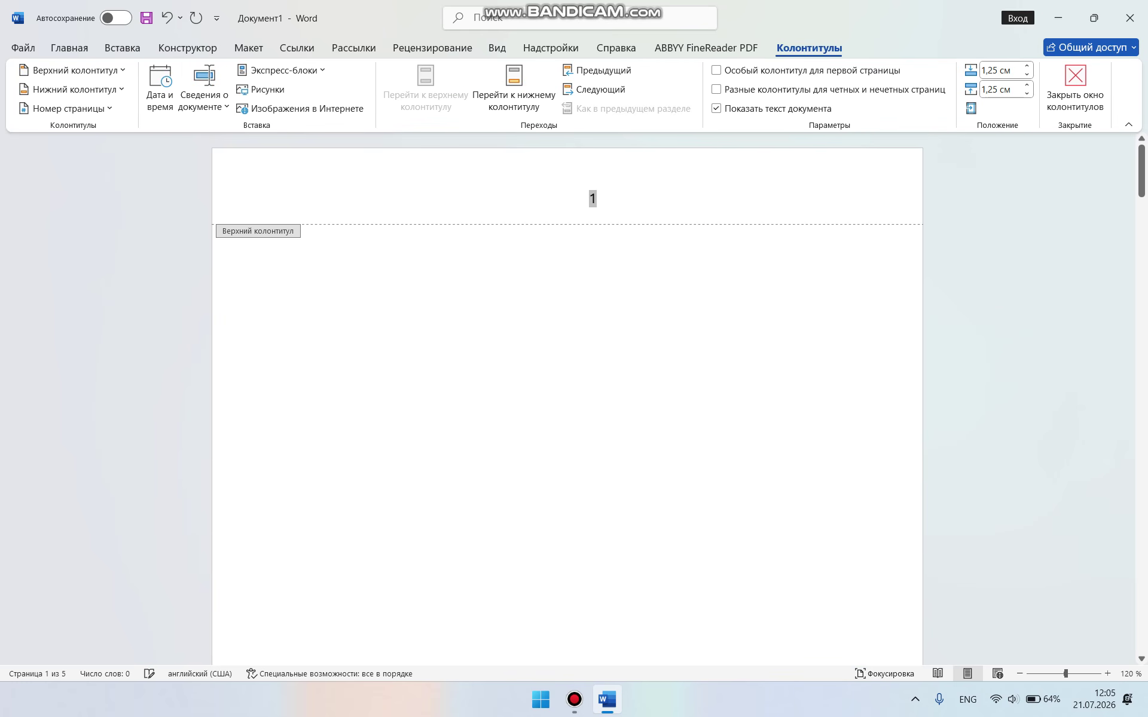
{"action": "scroll", "coordinate": [567, 394], "scroll_direction": "down", "scroll_amount": 15}
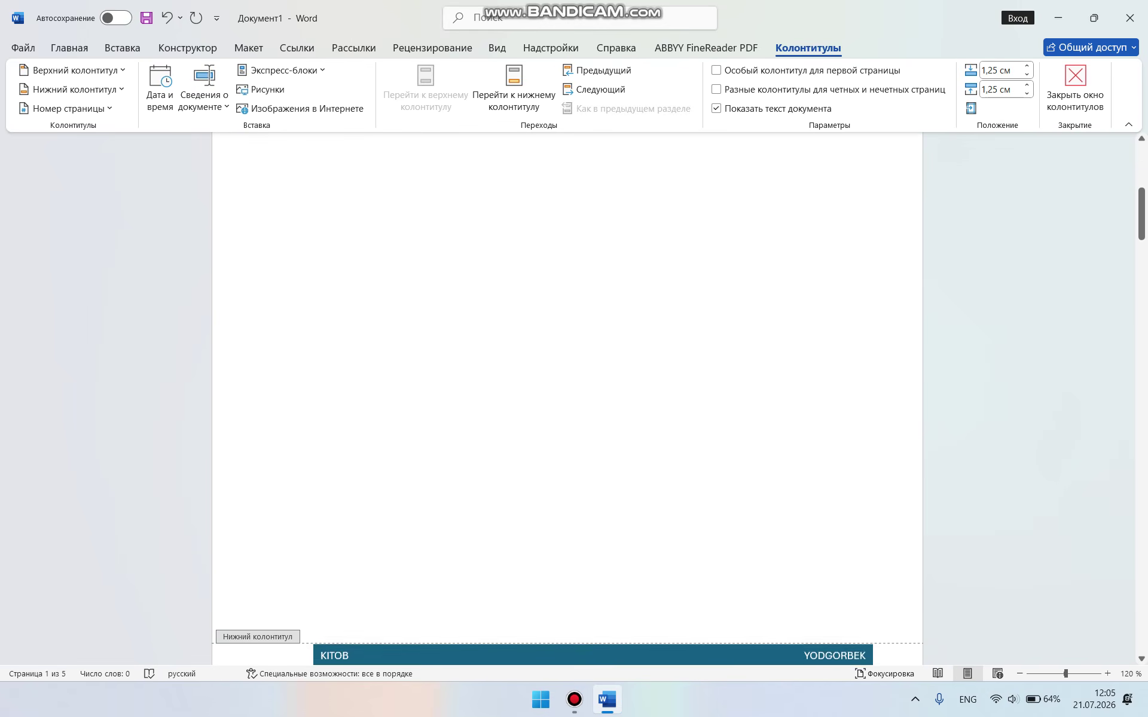
{"action": "scroll", "coordinate": [567, 394], "scroll_direction": "down", "scroll_amount": 3}
{"action": "scroll", "coordinate": [567, 395], "scroll_direction": "up", "scroll_amount": 18}
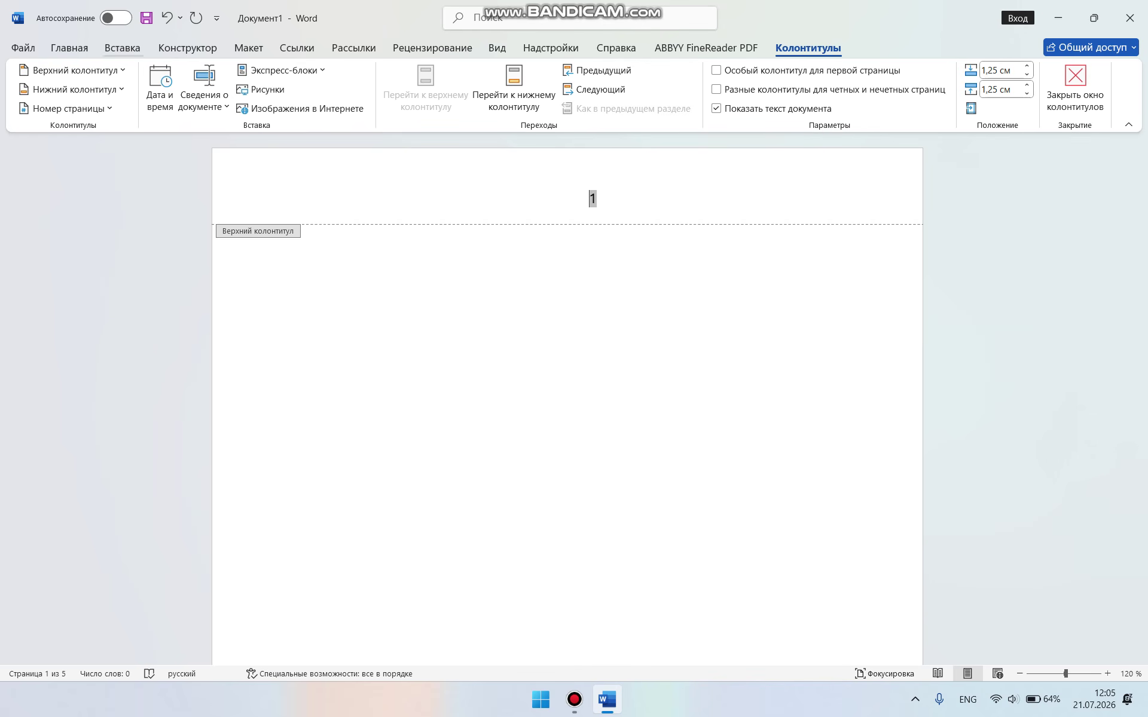
- Insert the built-in "Боковая панель" text box with the teal band along its left edge into the first page's header
{"action": "left_click", "coordinate": [187, 48]}
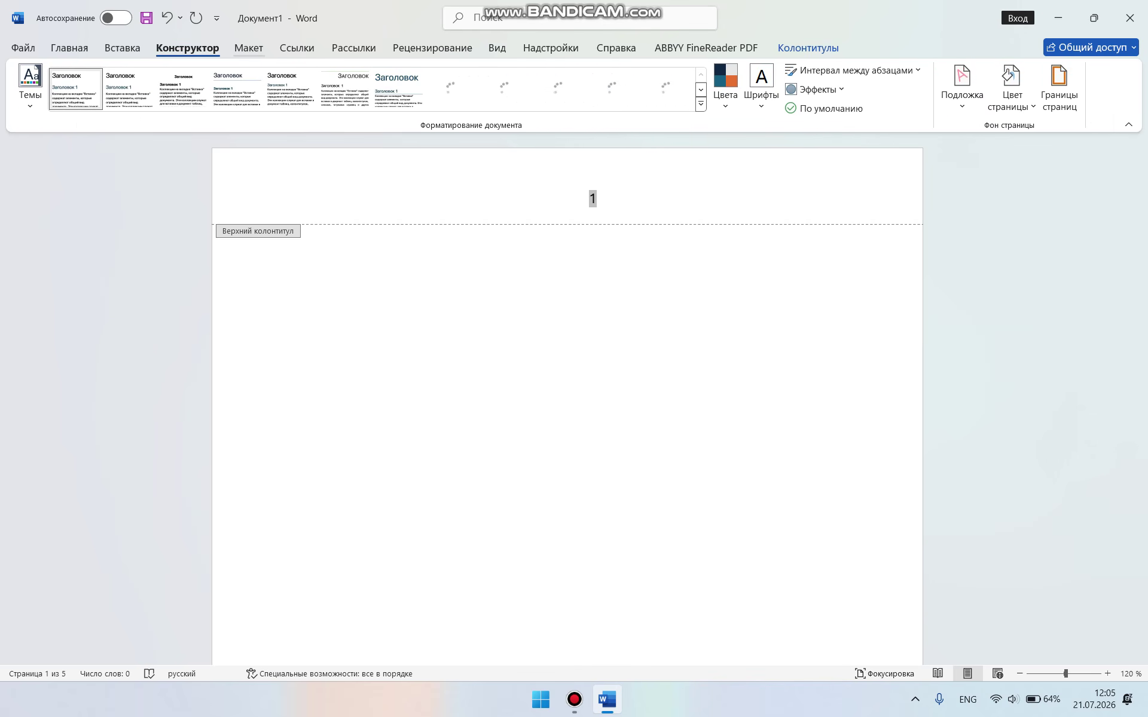
{"action": "left_click", "coordinate": [122, 47]}
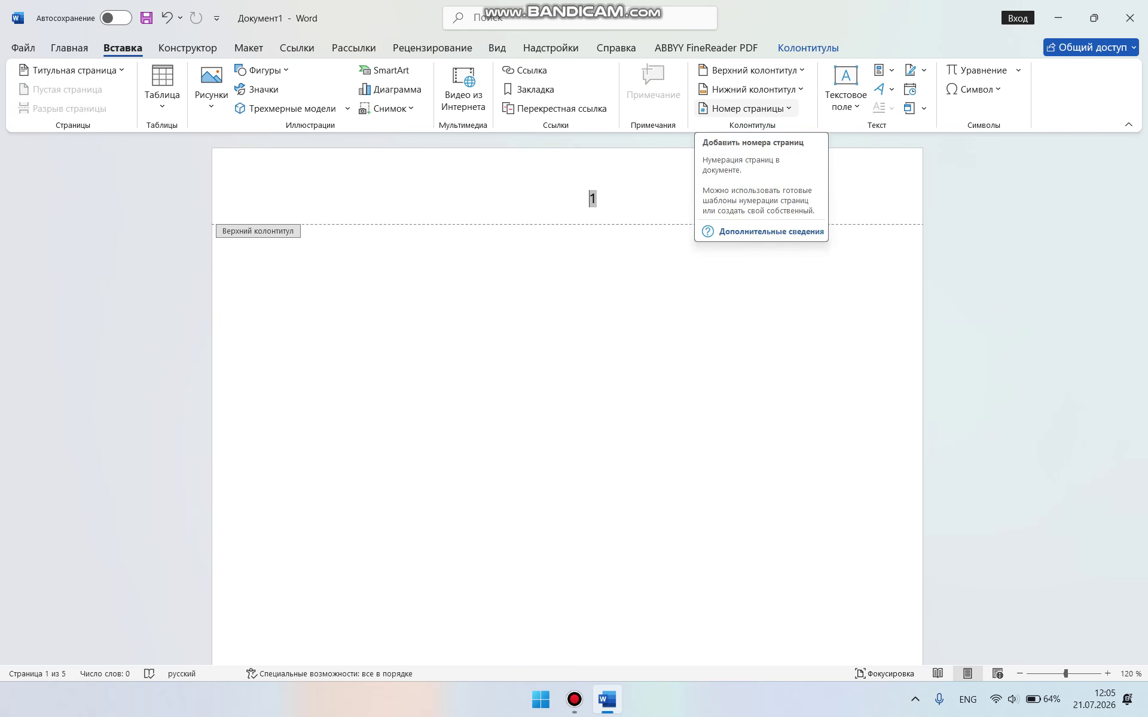
{"action": "left_click", "coordinate": [845, 90]}
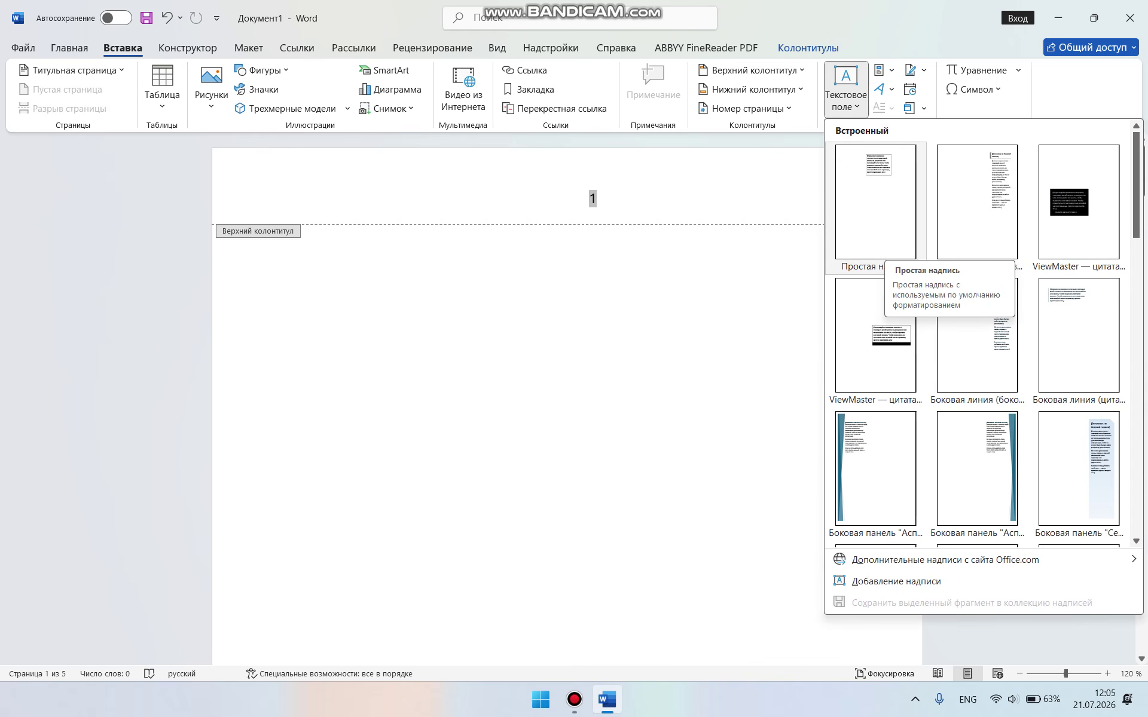
{"action": "left_click", "coordinate": [875, 469]}
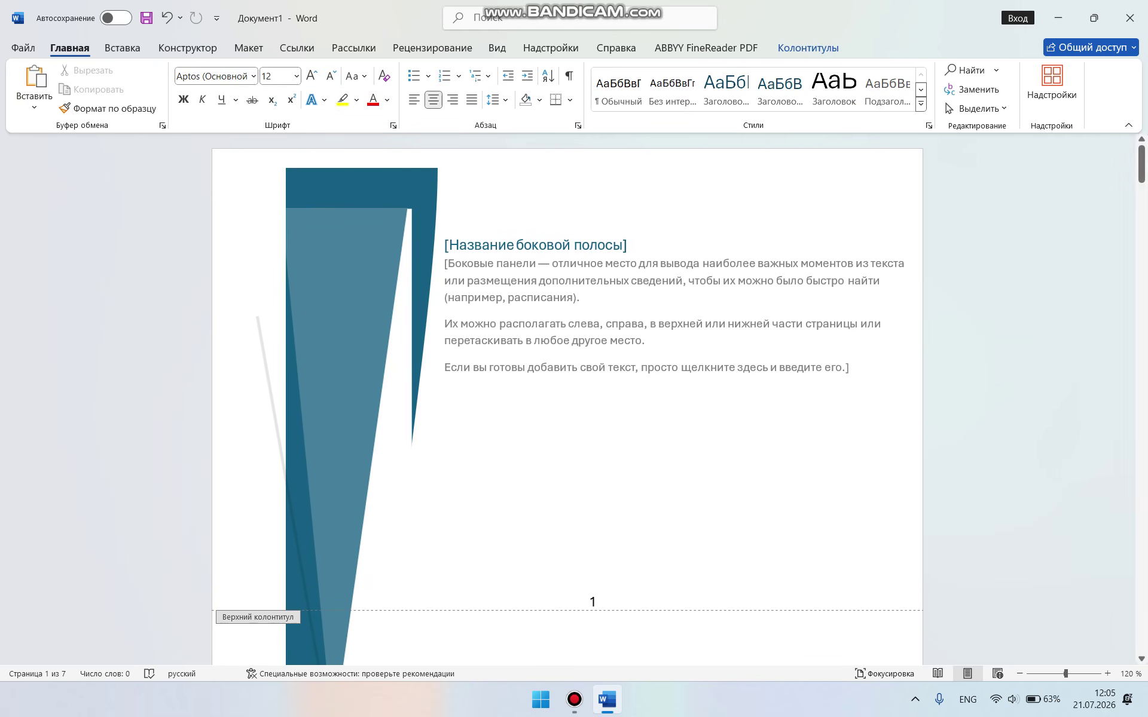
{"action": "left_click", "coordinate": [574, 700]}
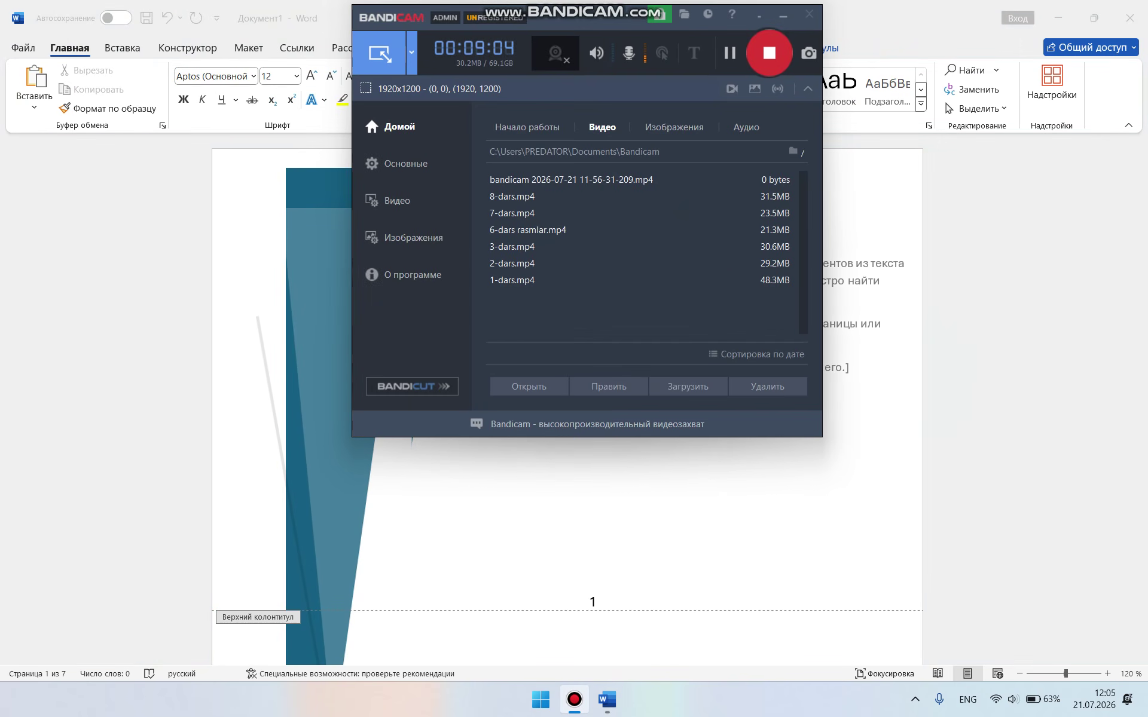